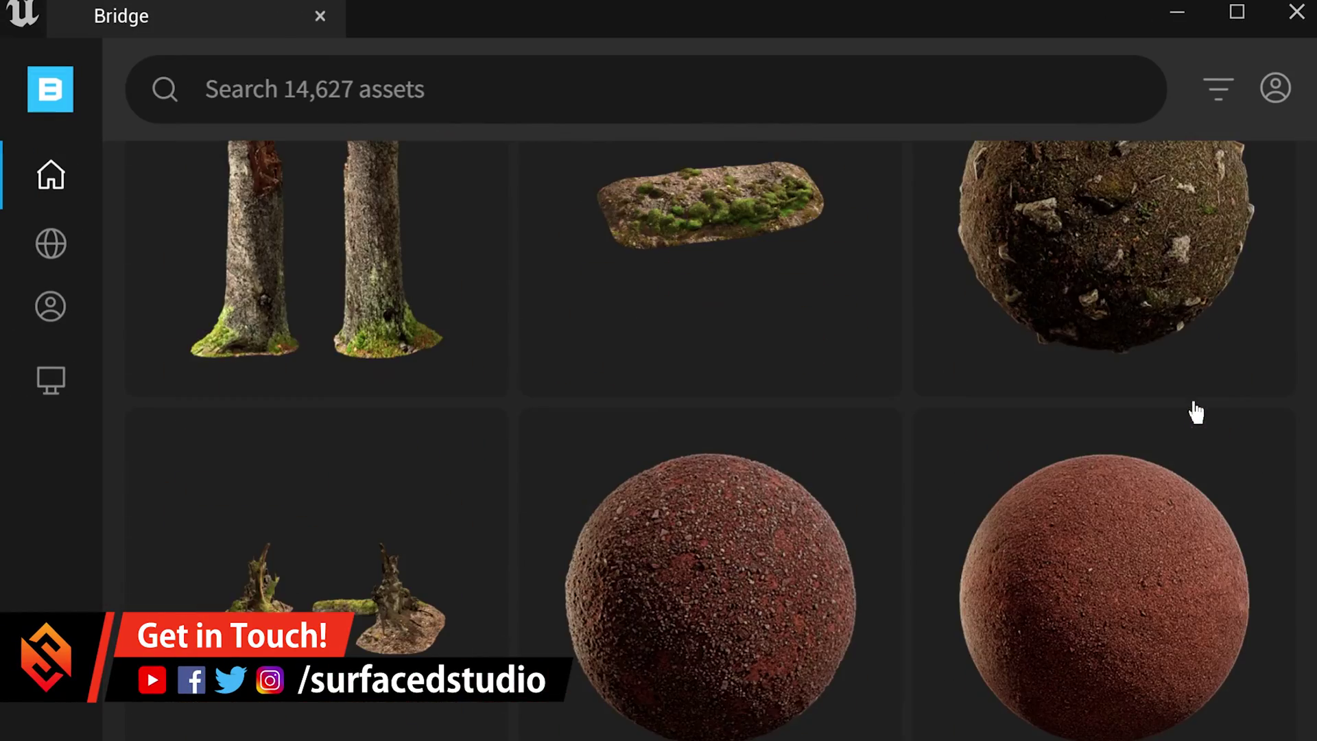
Close the Sequencer to exit the level sequence, leaving the plain 12-actor desert level.
scroll(1195, 412, down, 2)
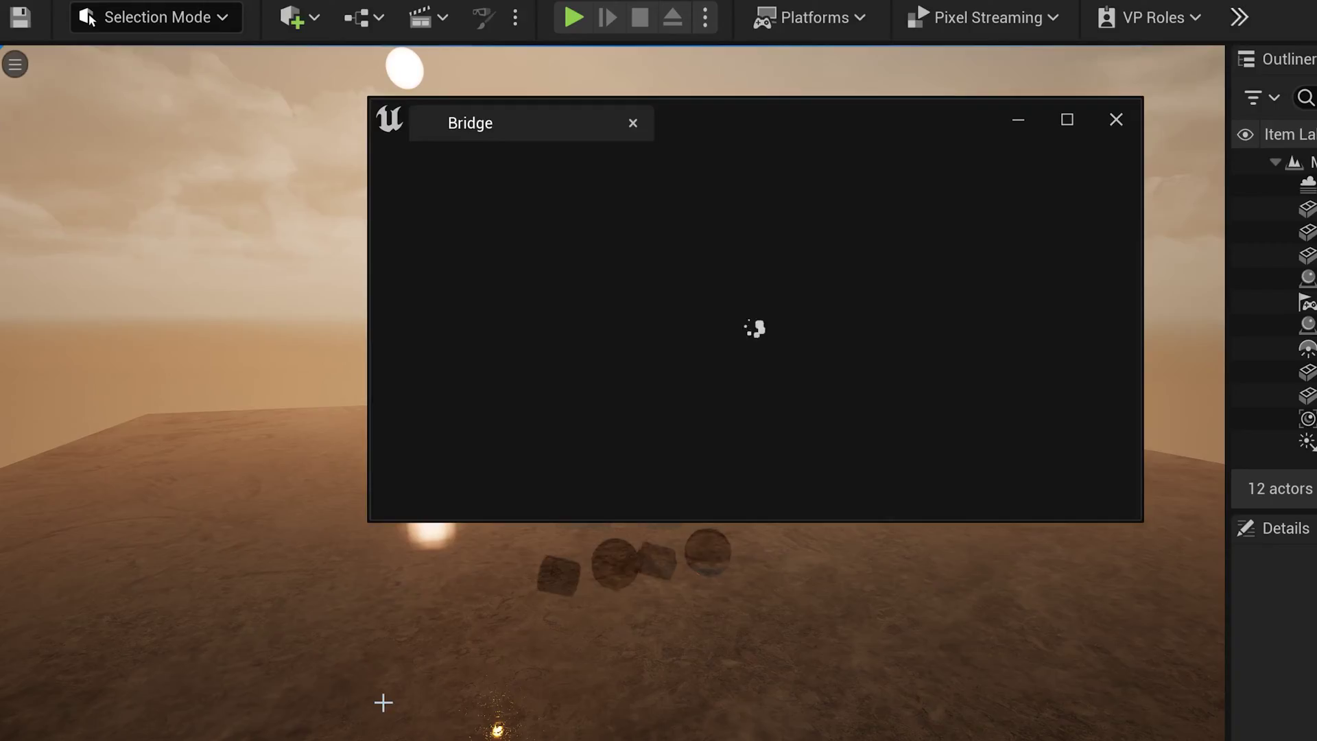
scroll(917, 429, down, 8)
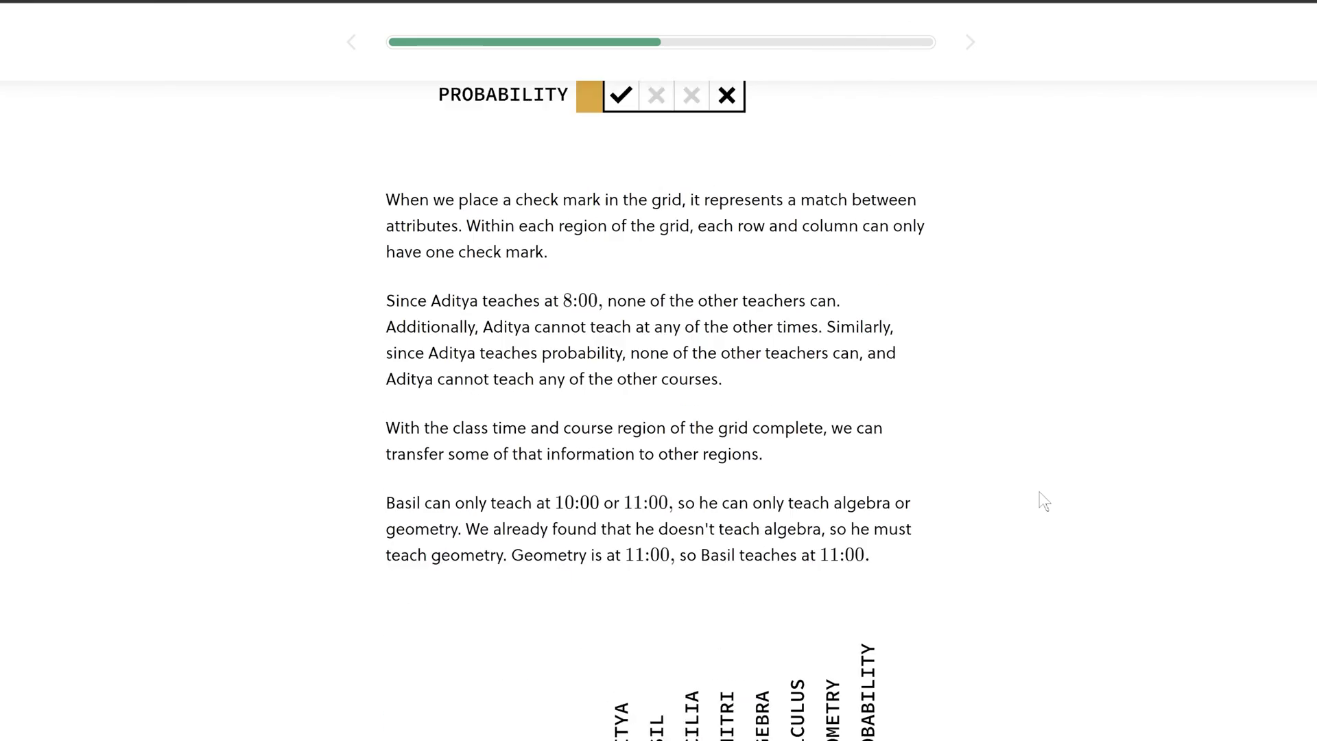
scroll(1039, 491, down, 10)
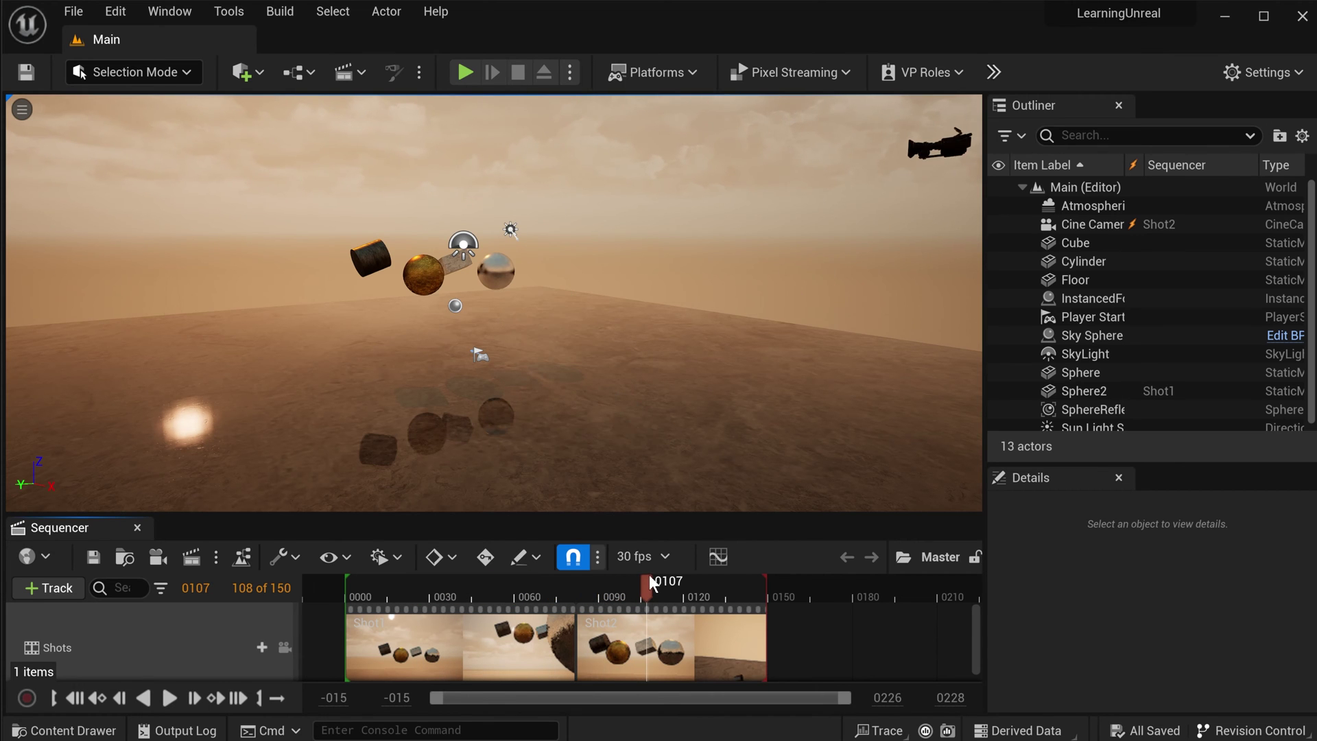
mouse_move(544, 371)
right_down()
mouse_move(480, 363)
mouse_move(542, 355)
right_up()
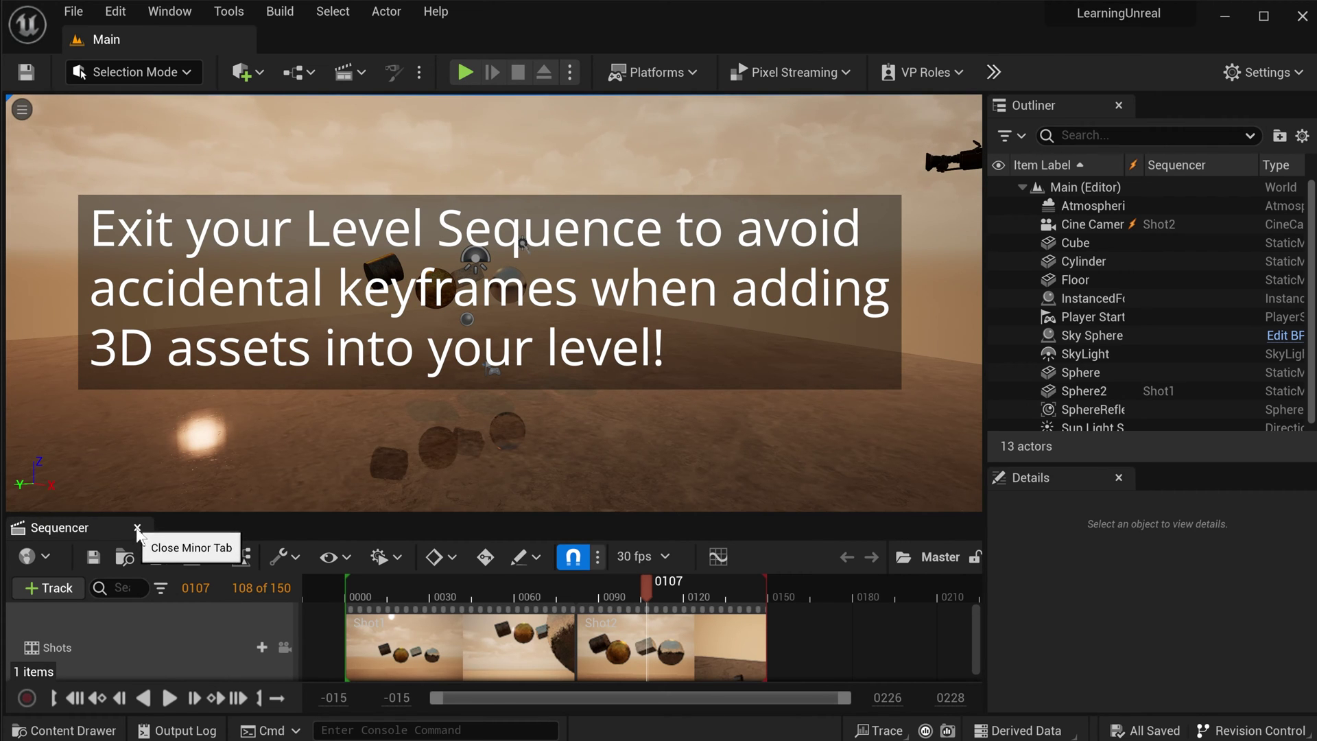
click(137, 528)
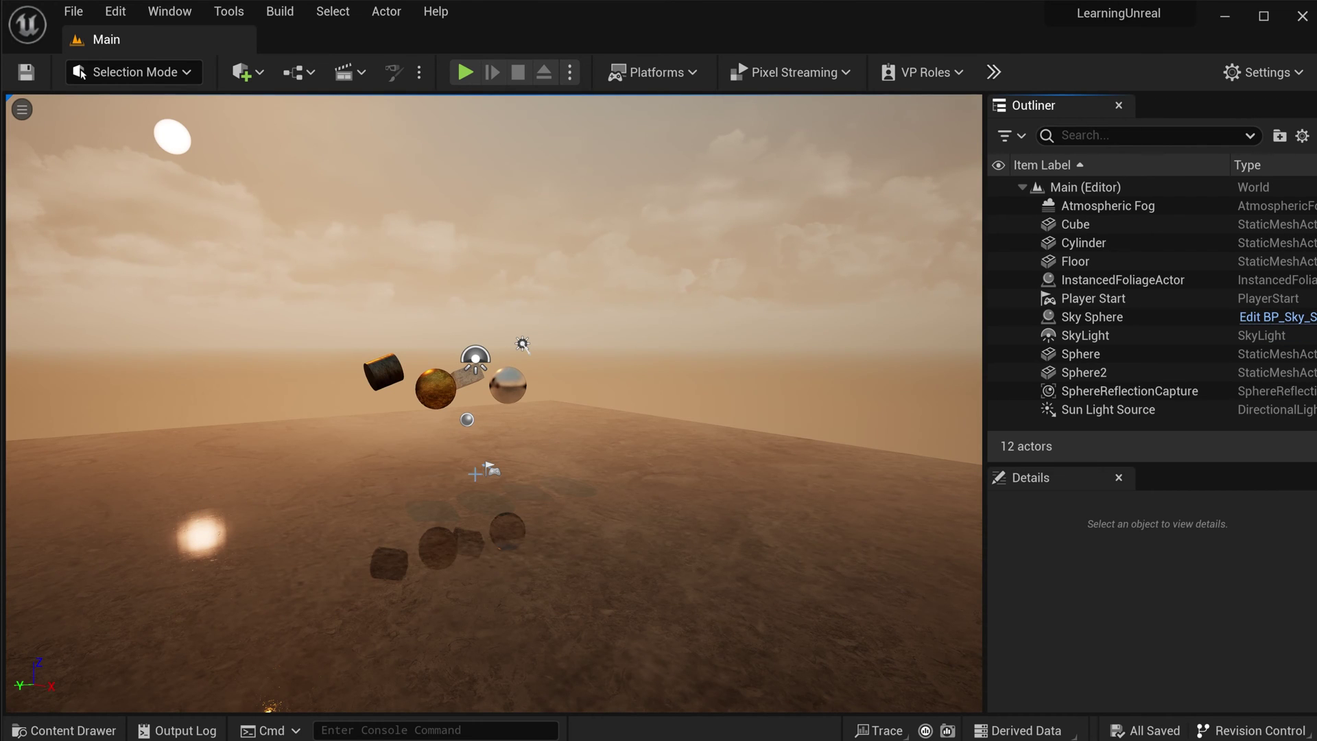
right_drag(475, 473, 418, 504)
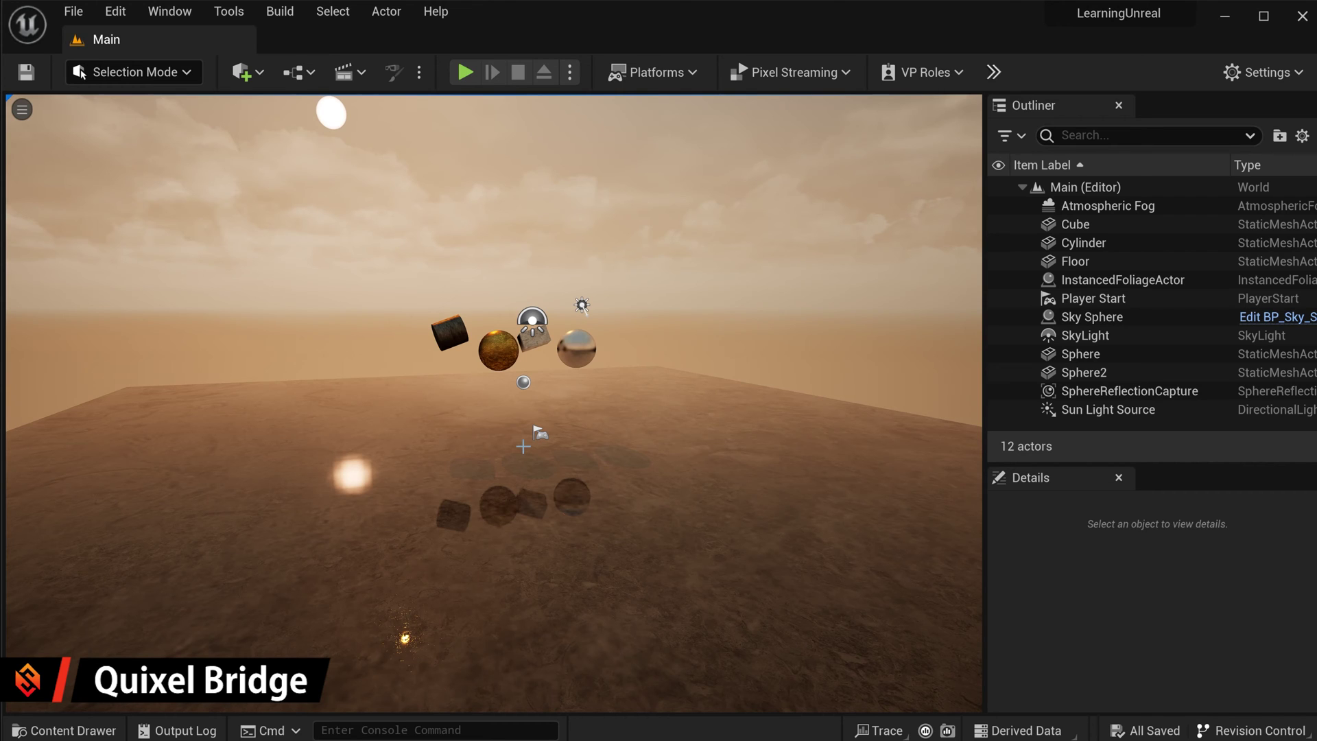
click(172, 12)
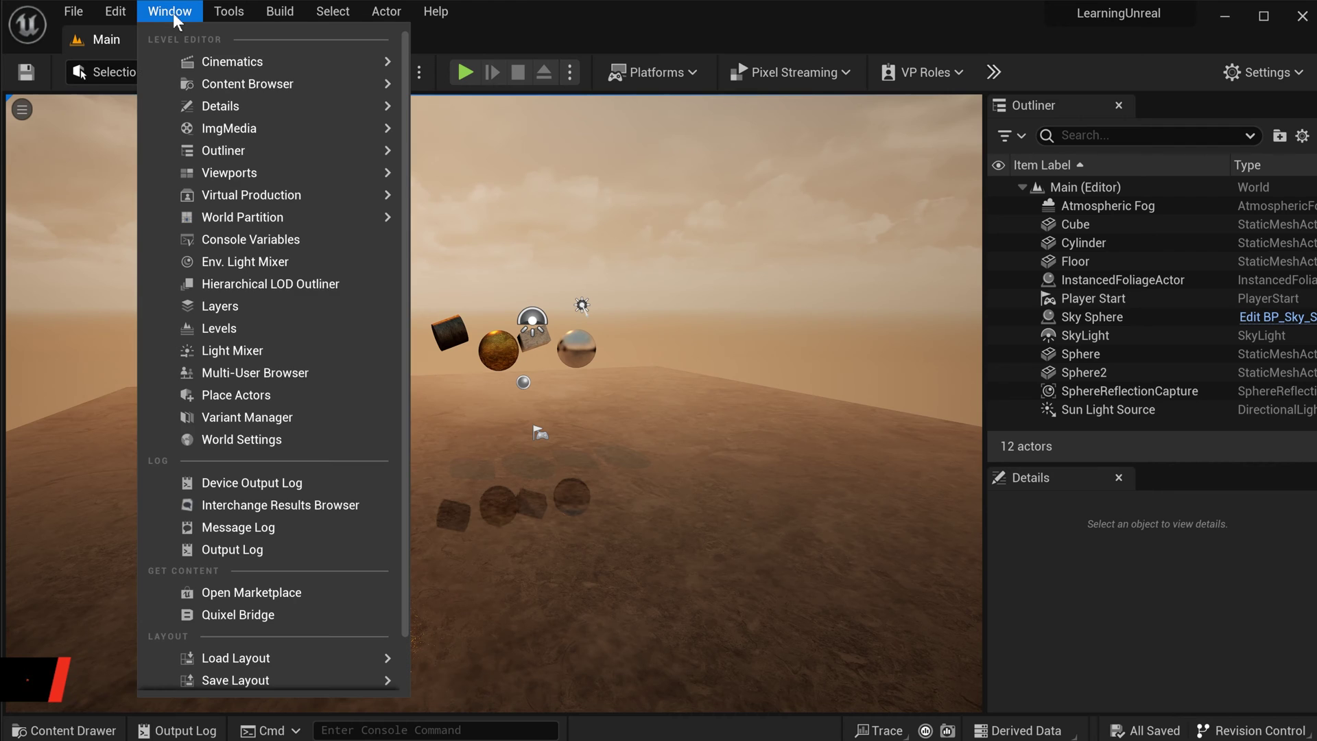
Launch Quixel Bridge from the Window menu and sign in with the Epic account.
click(314, 614)
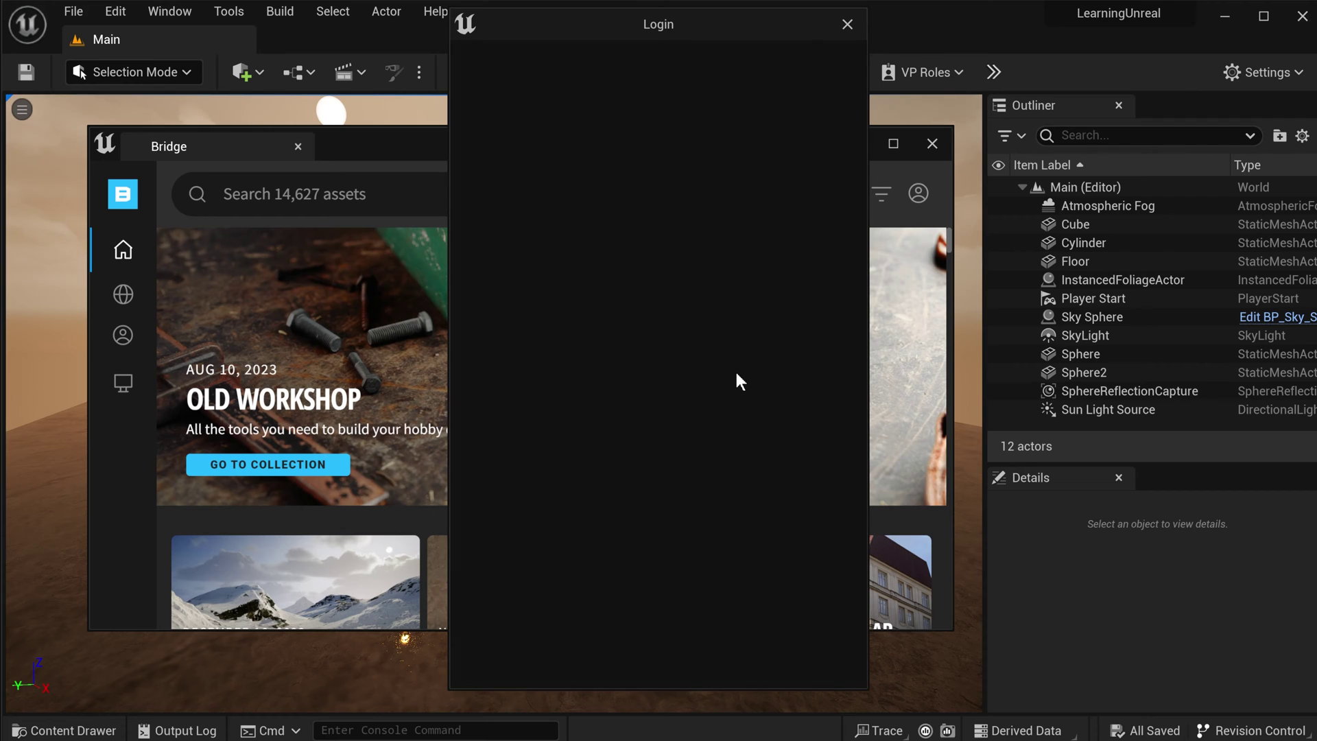
click(784, 207)
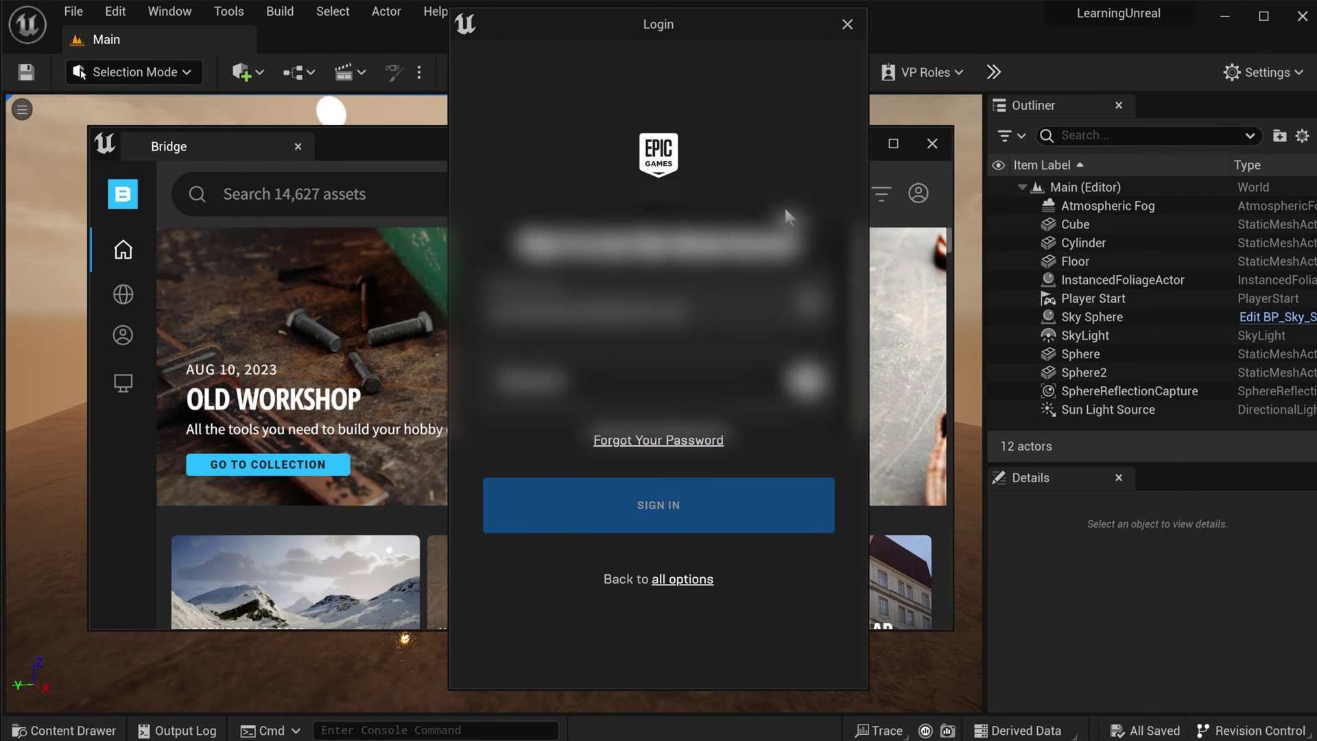
click(764, 497)
Scroll through the Bridge home page listing 14,627 Megascans assets.
scroll(817, 452, down, 10)
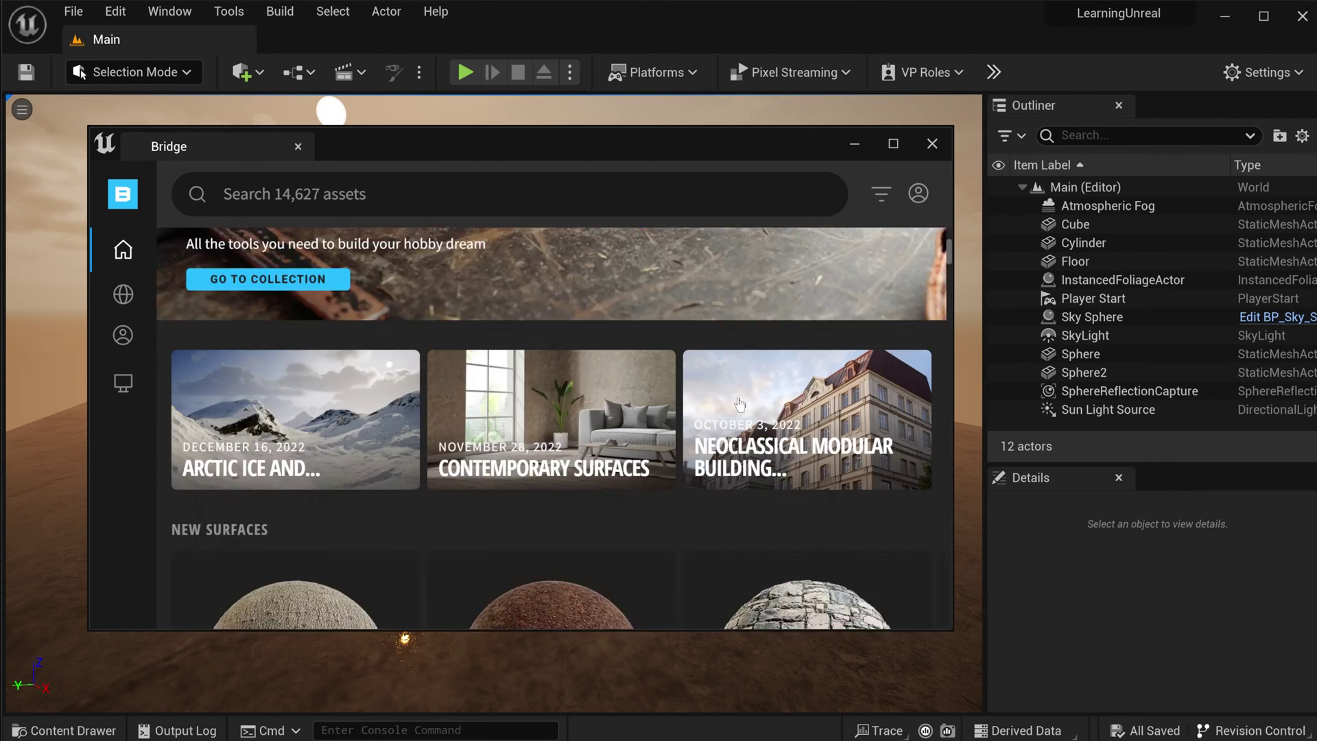
scroll(615, 391, up, 6)
scroll(793, 397, down, 15)
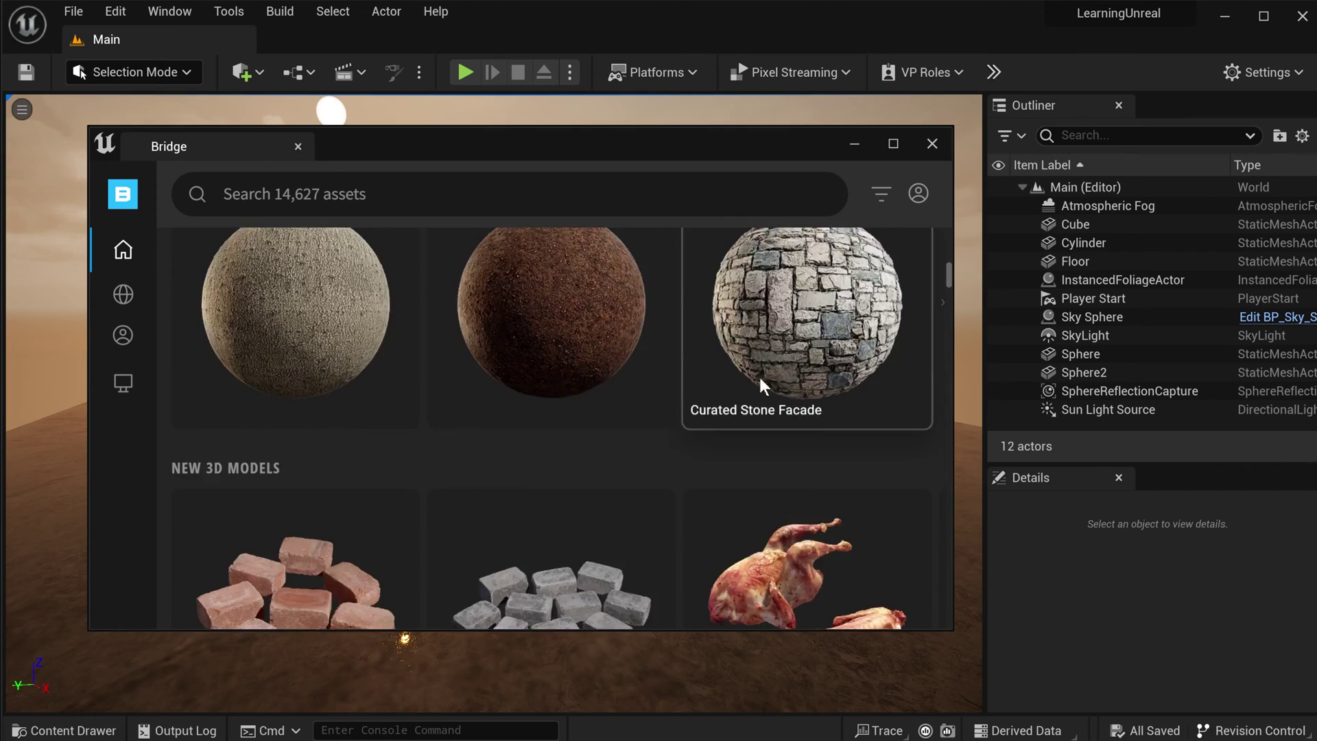
scroll(832, 385, down, 15)
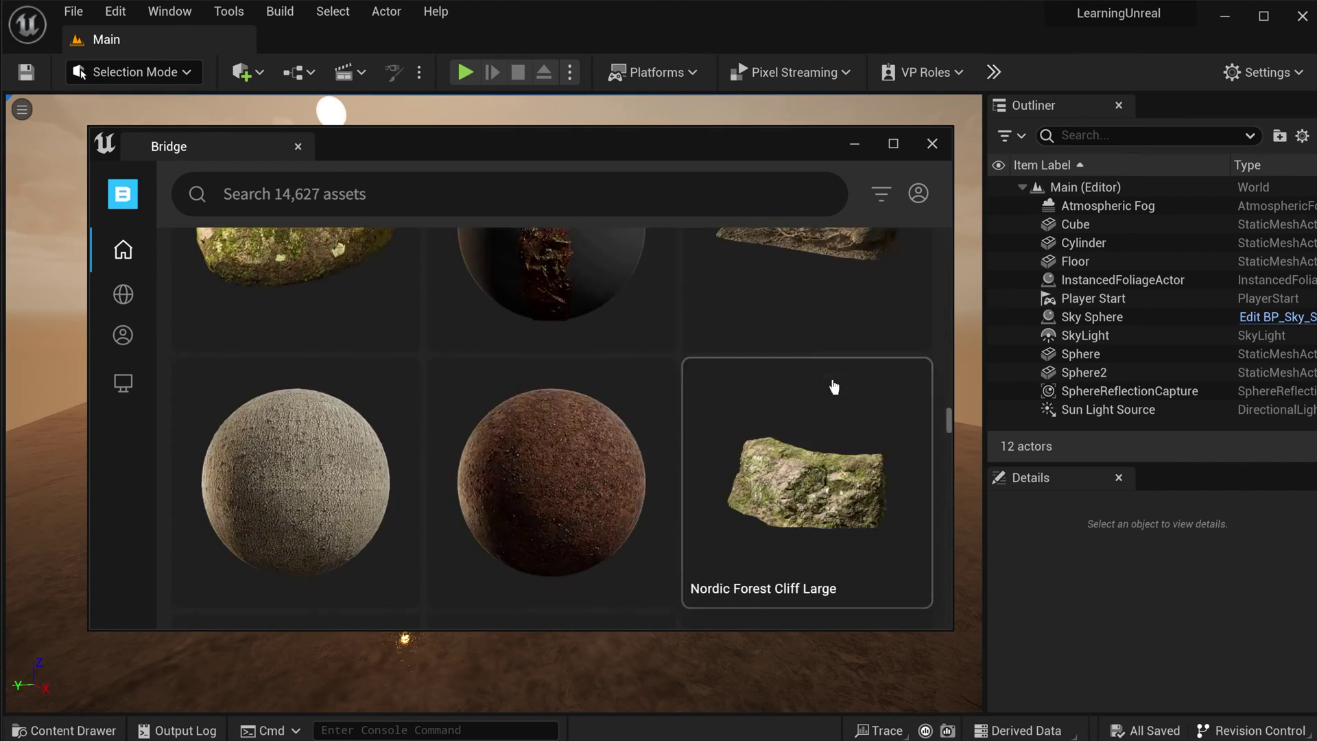
scroll(834, 400, down, 15)
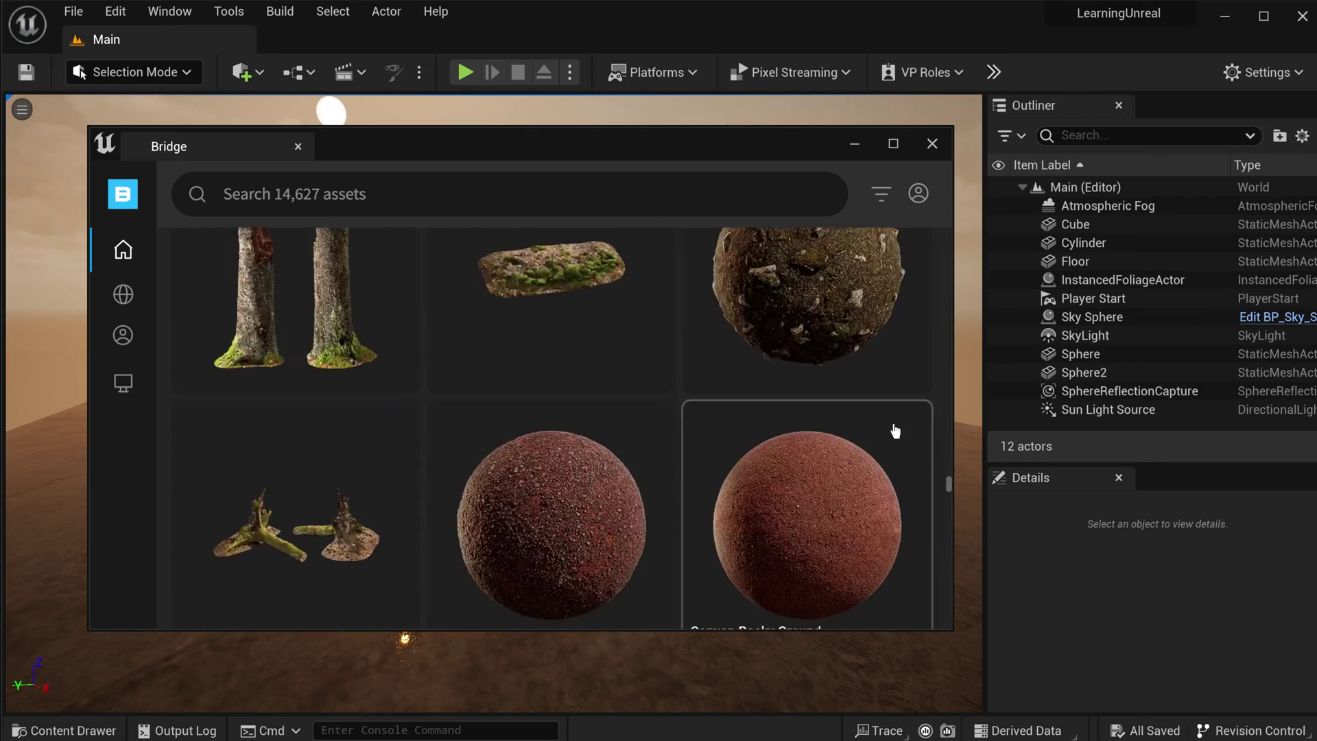
scroll(852, 422, down, 15)
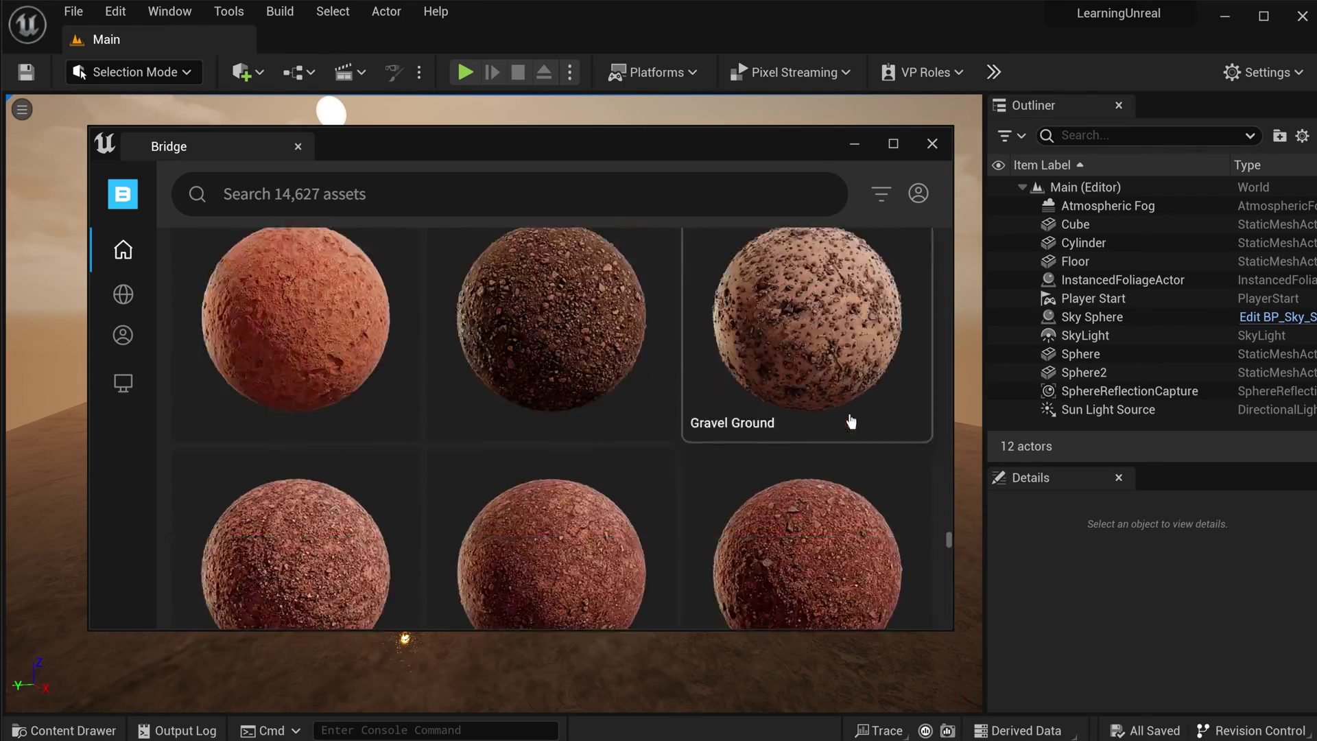
scroll(850, 410, down, 15)
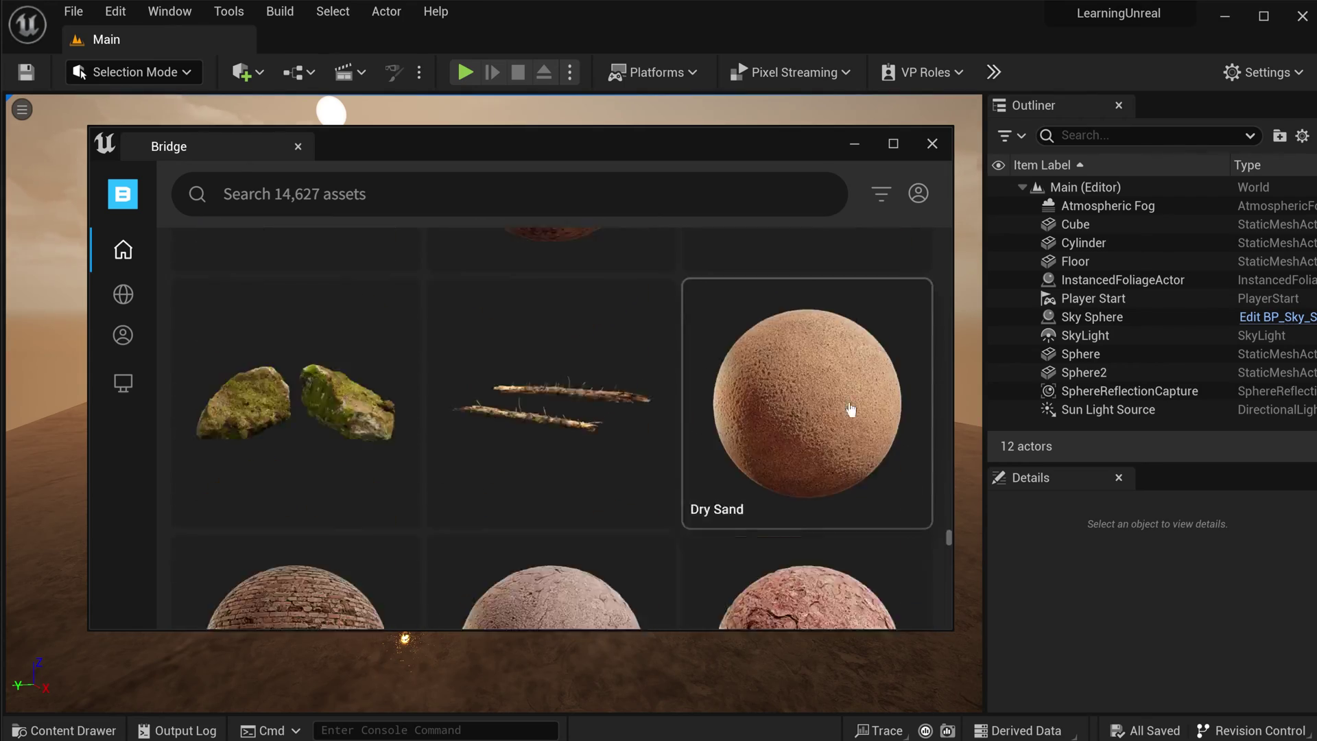
scroll(852, 408, up, 15)
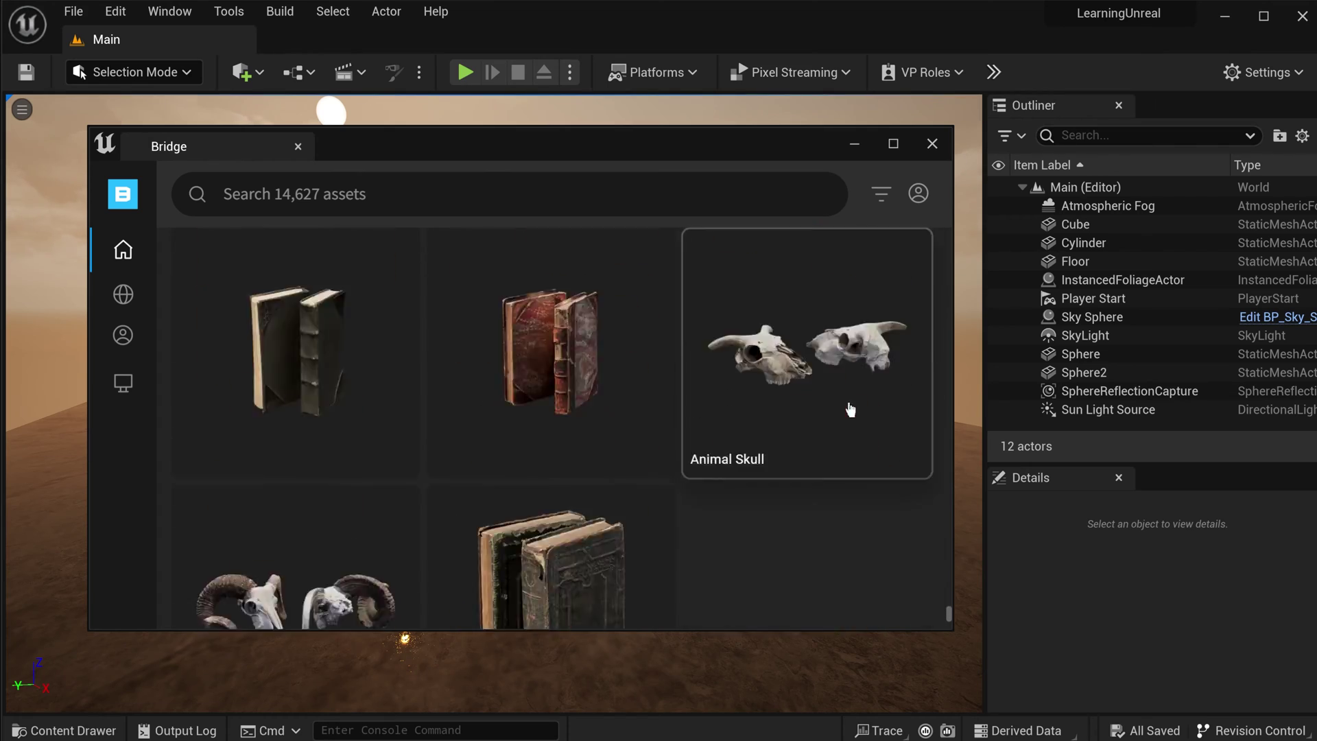
scroll(854, 407, down, 10)
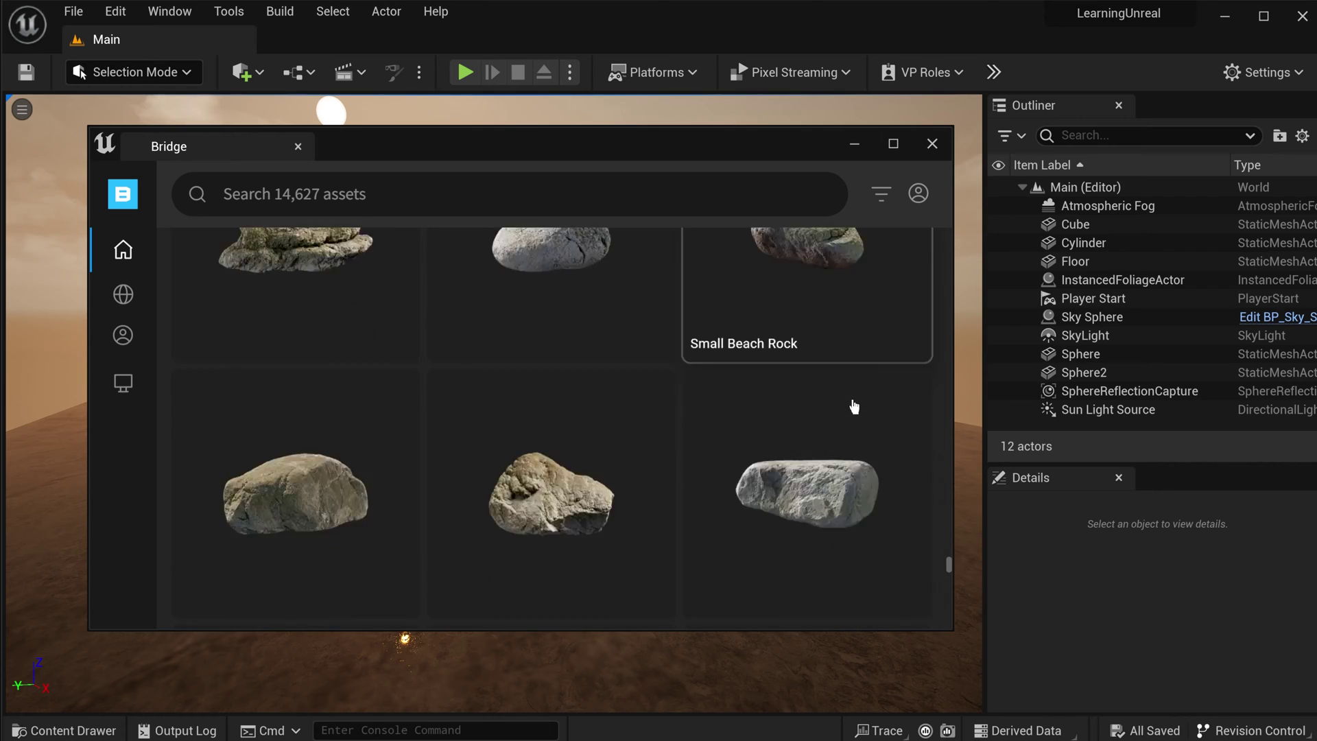
scroll(853, 406, up, 20)
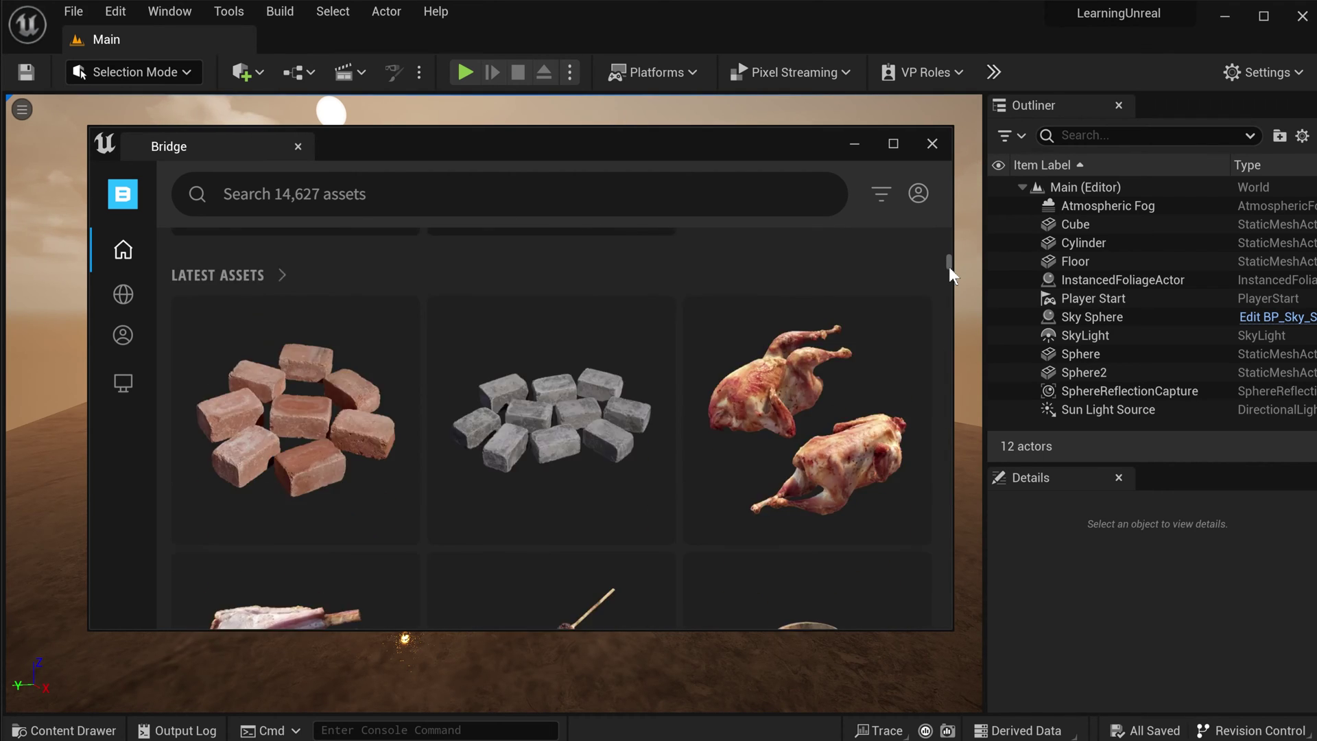
Search Bridge for 'landscape' and filter results to 3D Assets > Nature > Rock.
drag(949, 266, 948, 225)
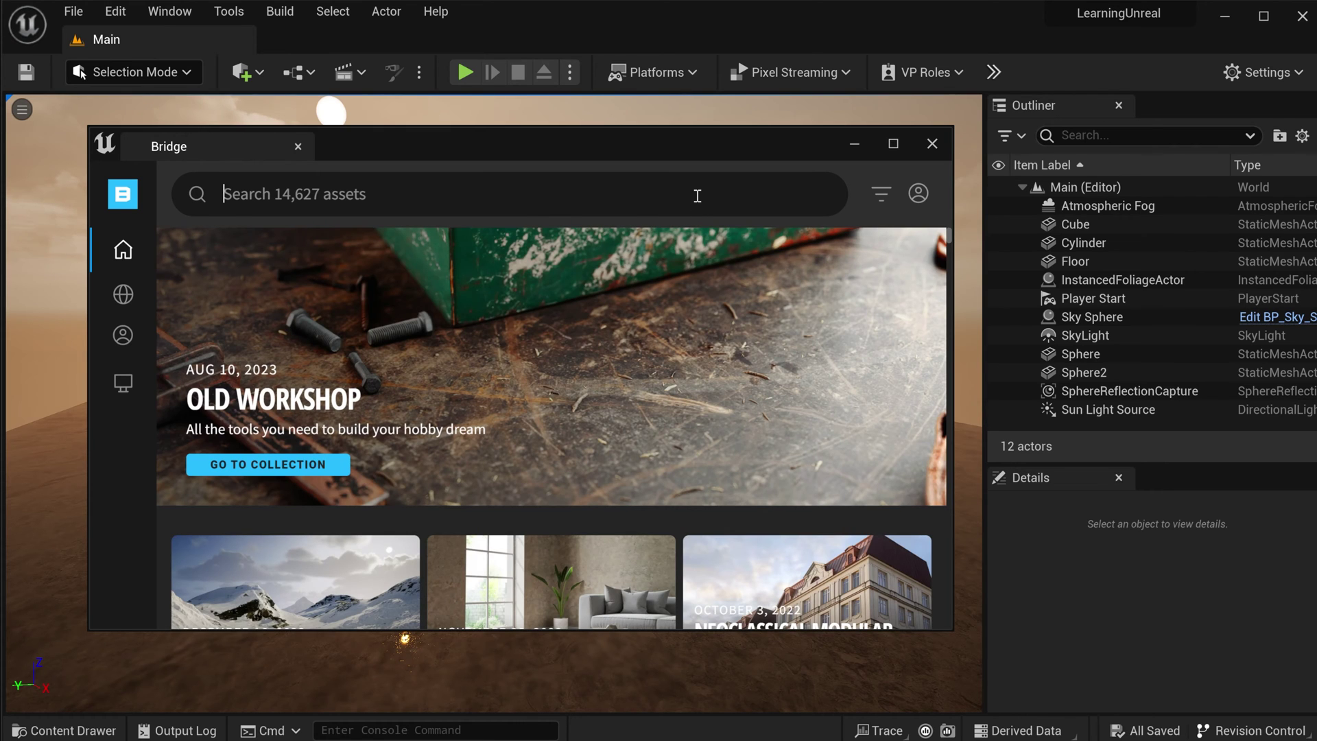
text(landscape)
key(Return)
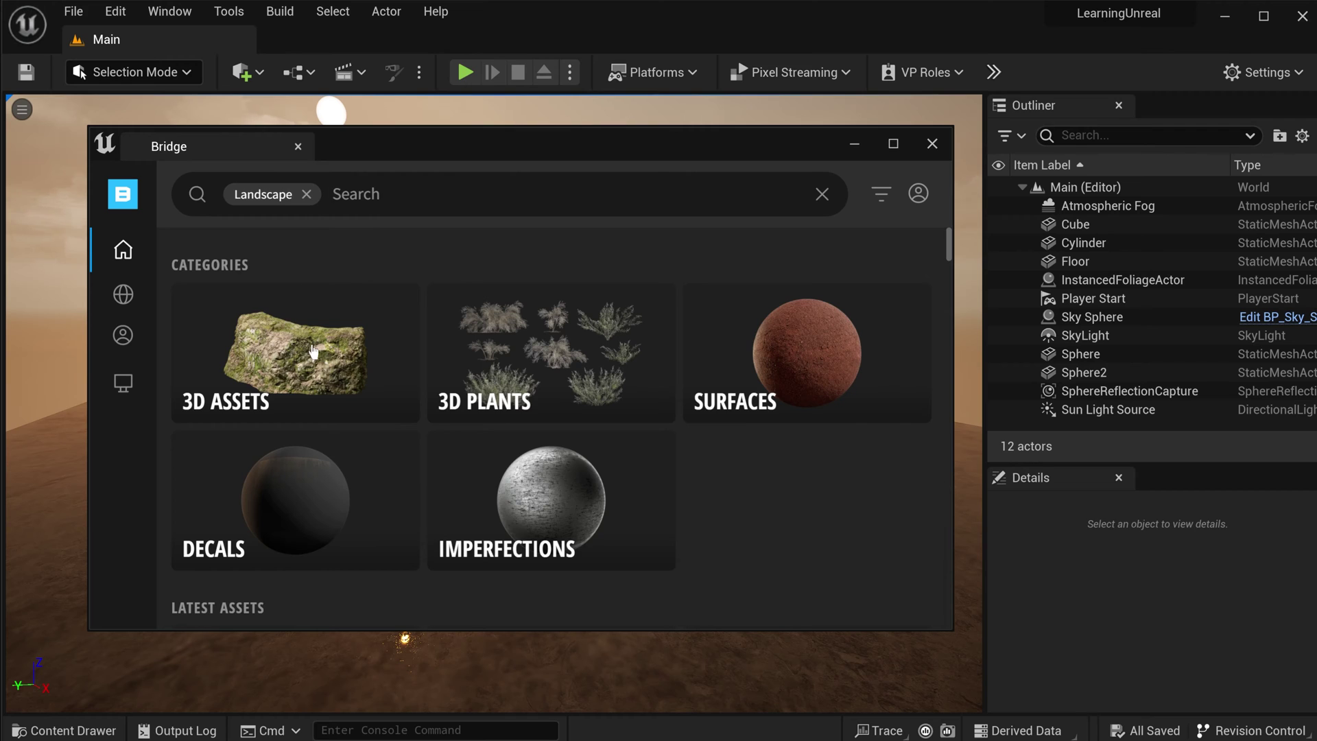
click(314, 351)
click(595, 363)
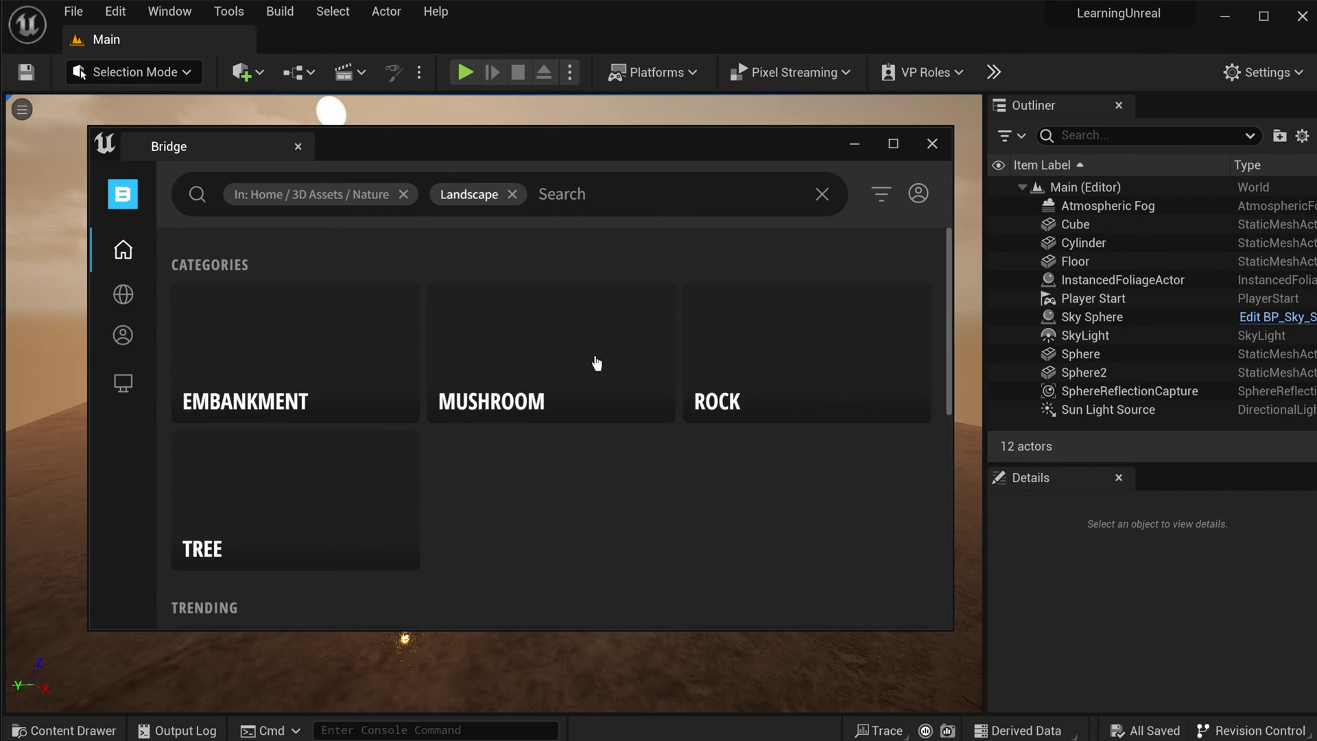
click(834, 351)
scroll(840, 353, down, 2)
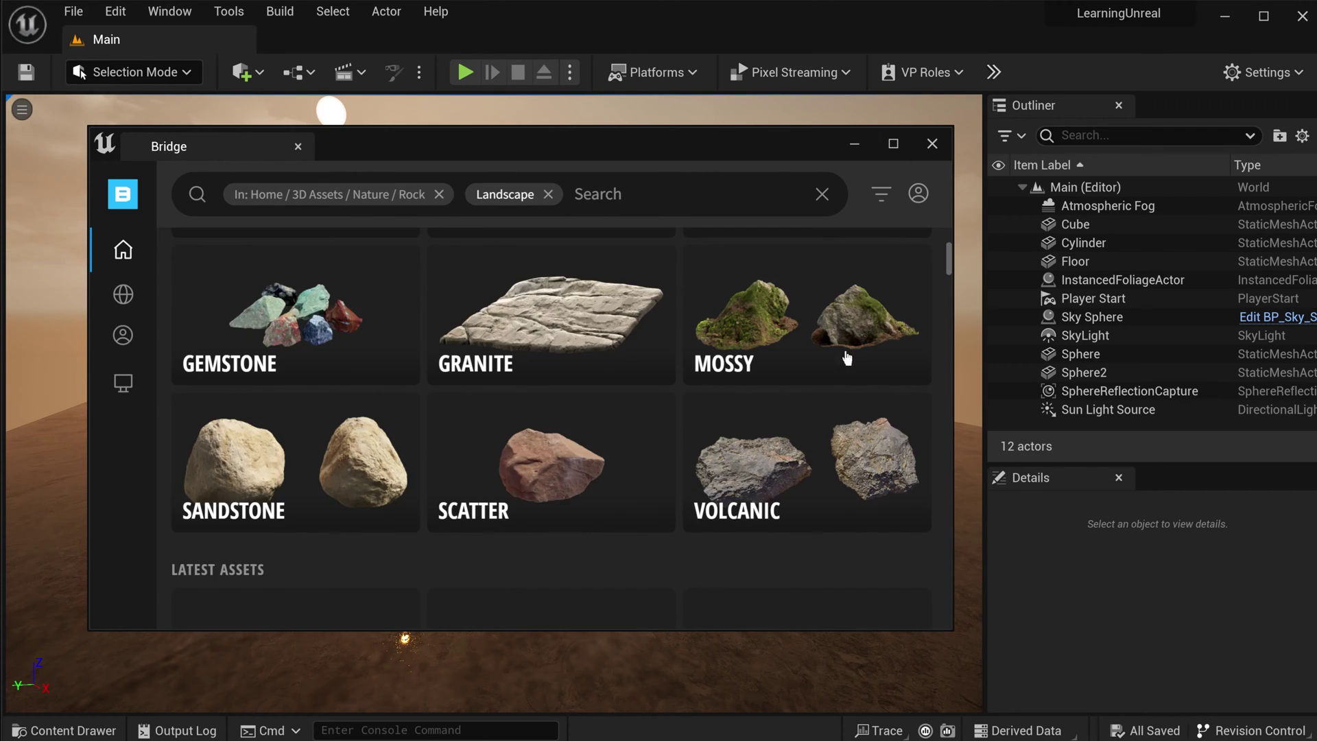
scroll(857, 363, up, 2)
scroll(871, 370, down, 2)
scroll(871, 371, down, 5)
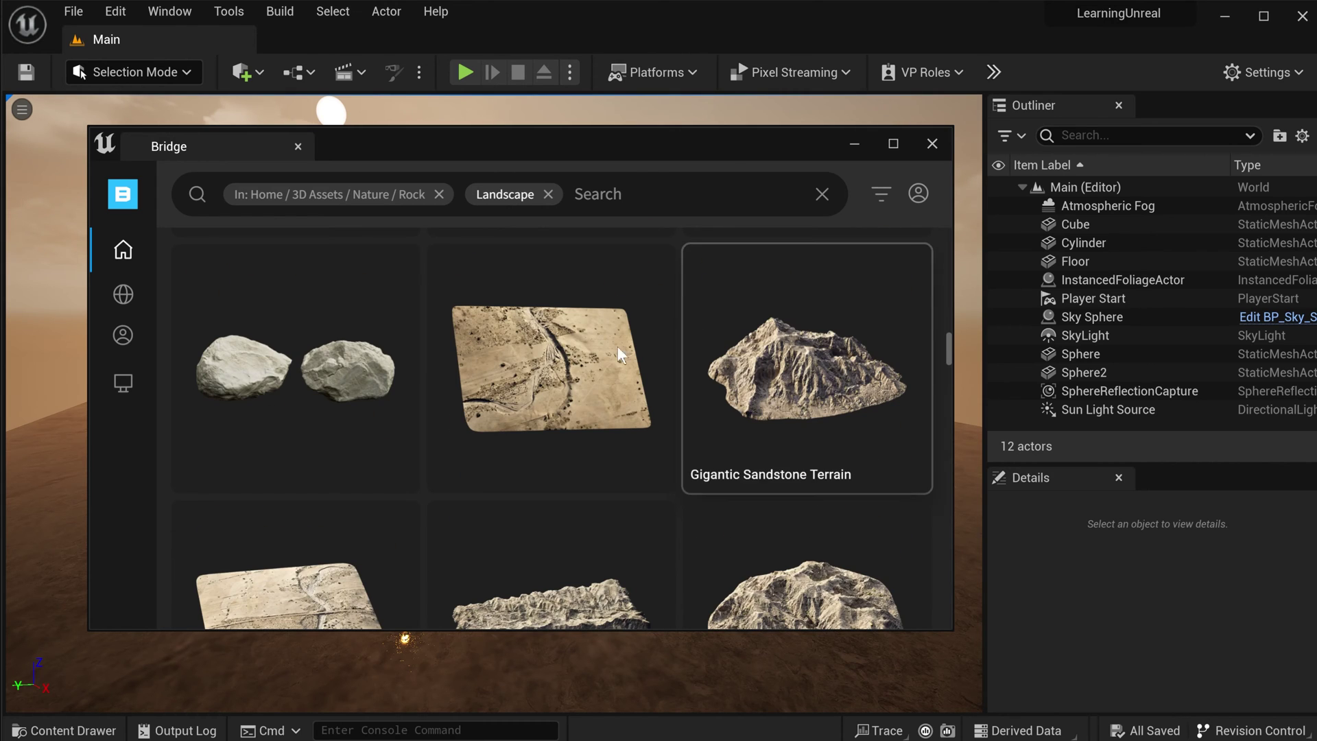
Open Gigantic Sandstone Terrain, keep Medium Quality, and sign in to enable download.
click(575, 373)
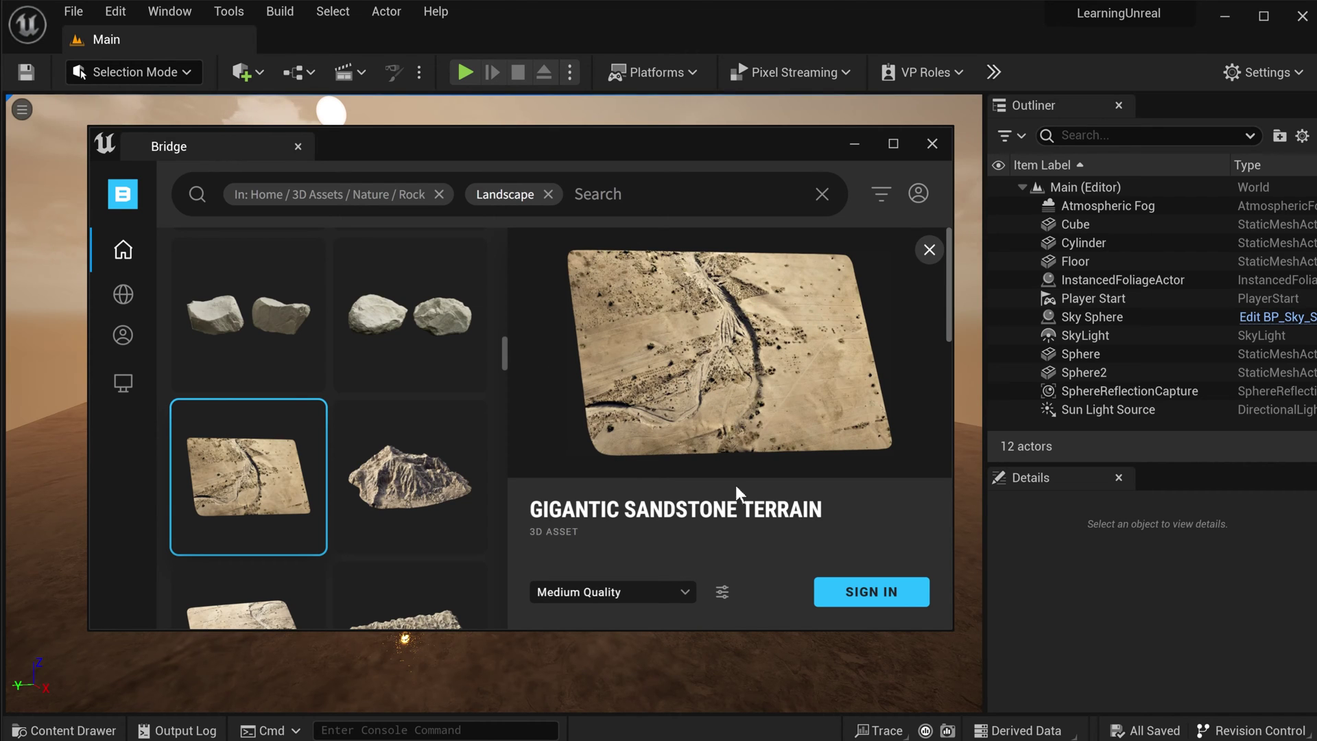
click(691, 591)
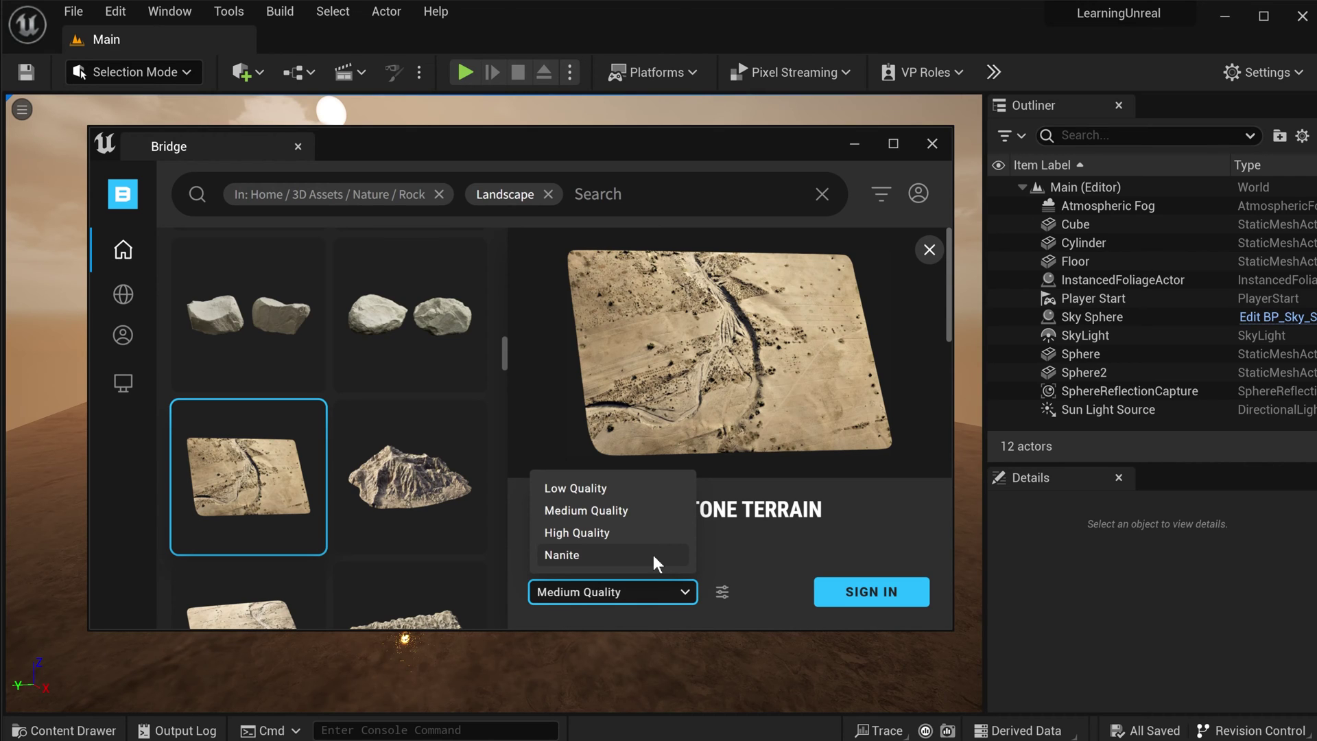
click(643, 513)
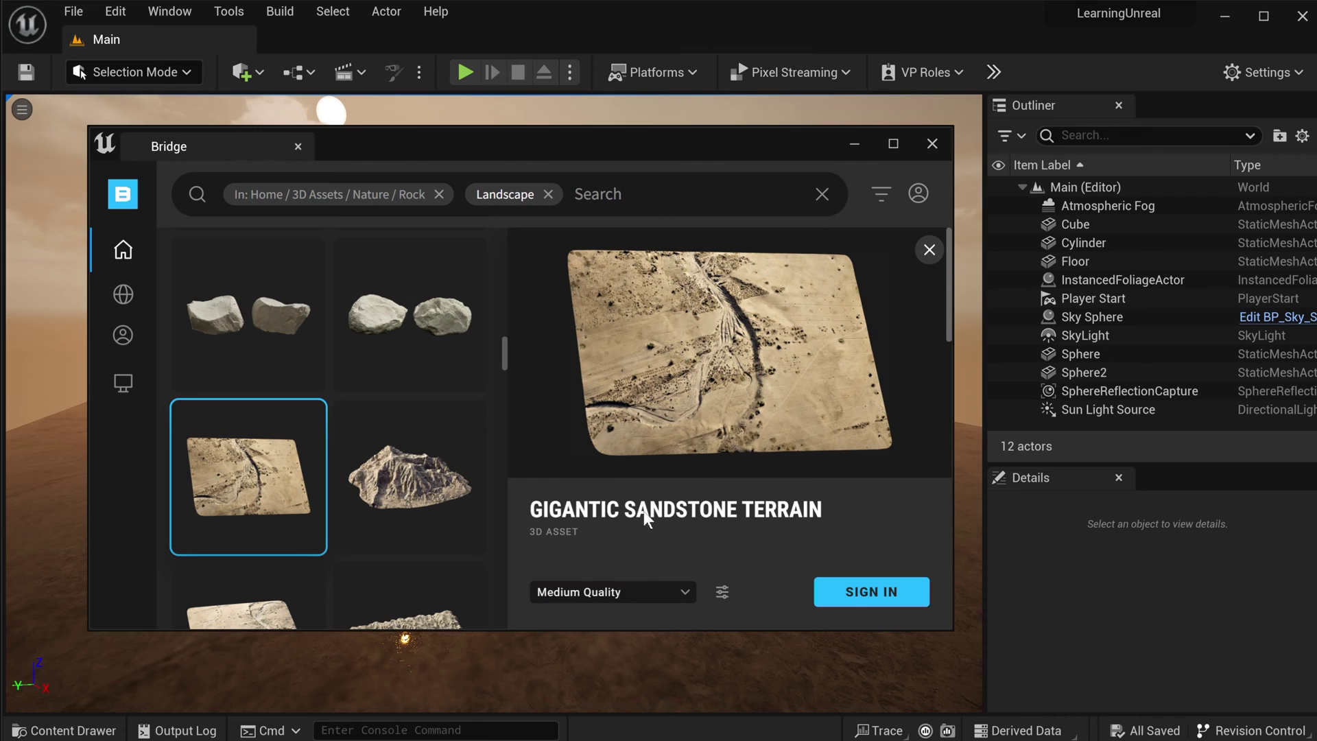
click(853, 593)
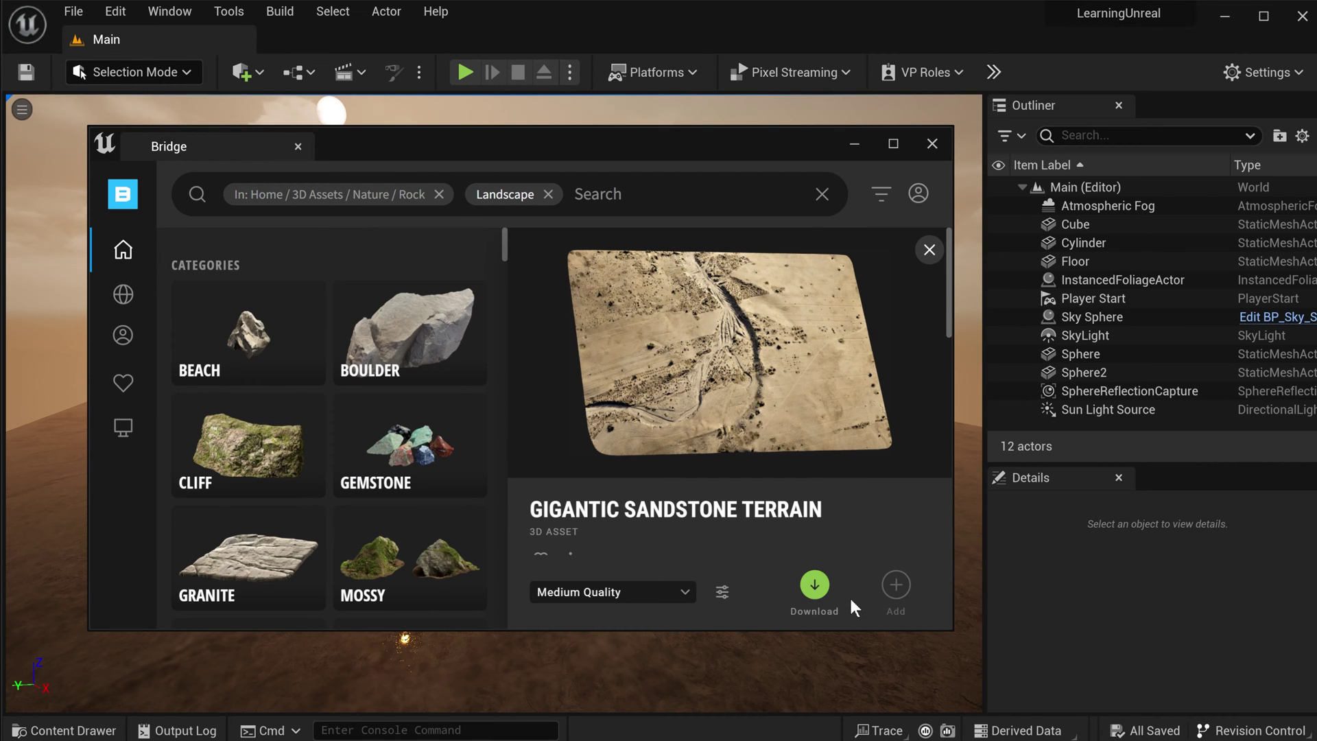
Download the Gigantic Sandstone Terrain and import it into the project.
click(814, 587)
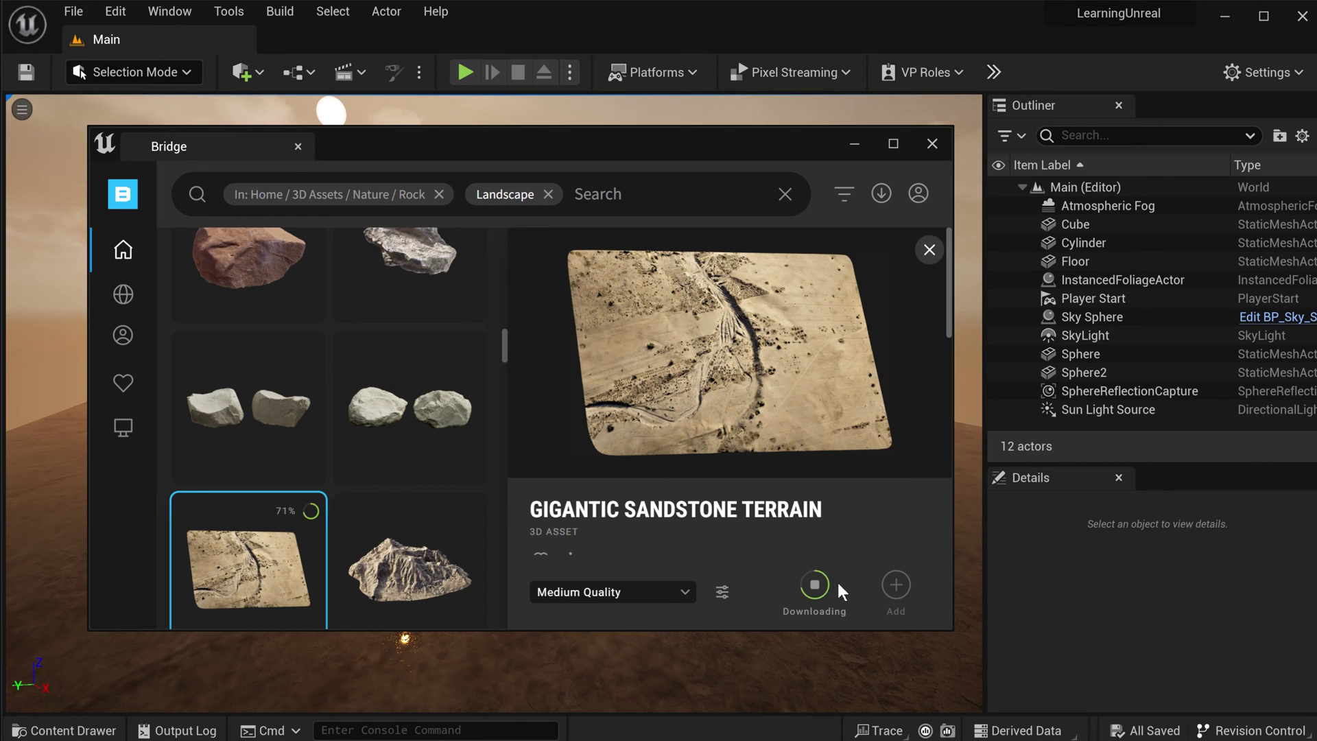
click(897, 585)
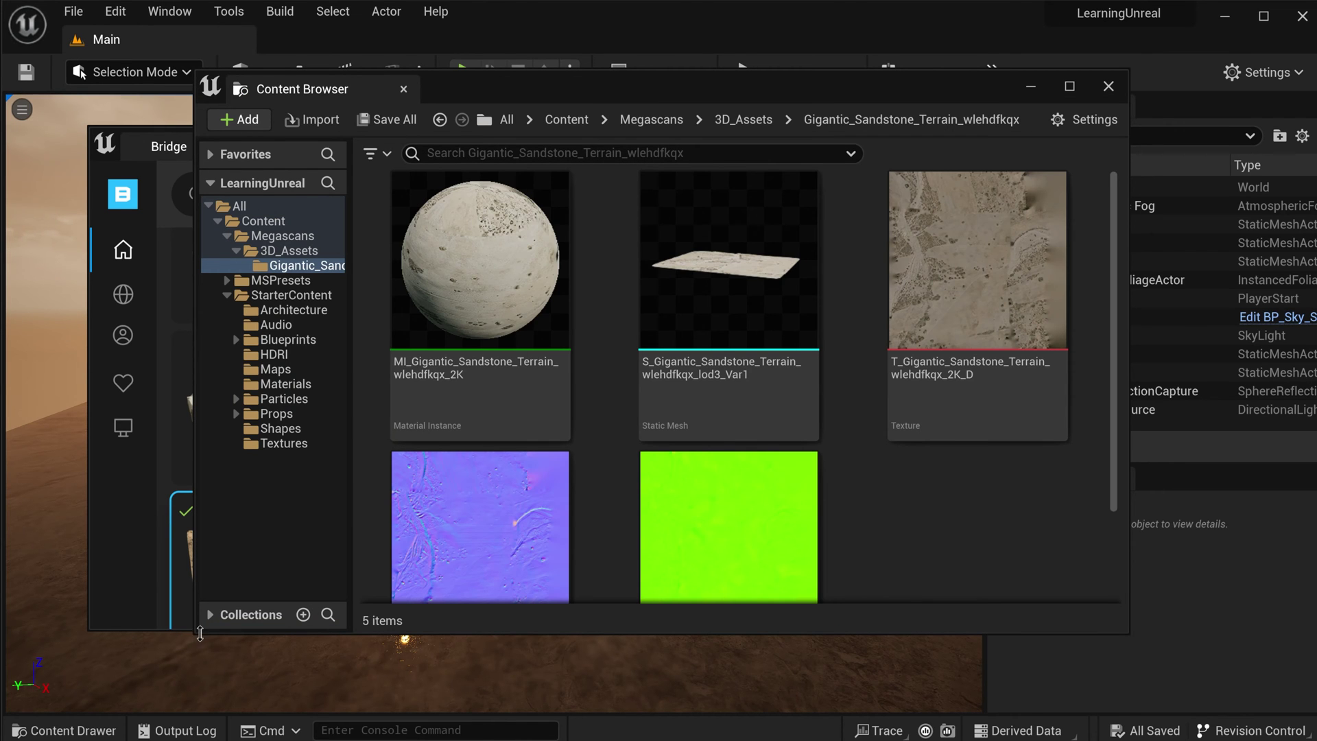
drag(200, 632, 30, 701)
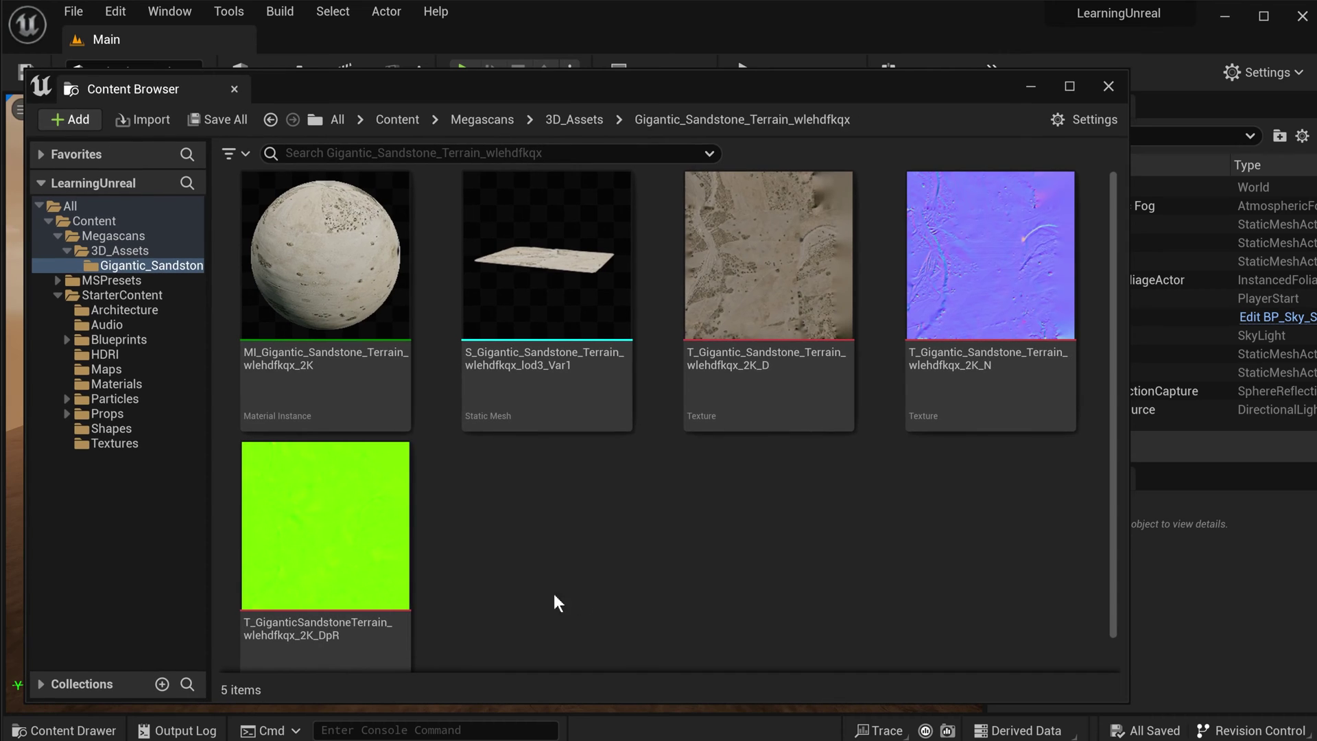
Browse Content > Megascans > 3D_Assets > Gigantic_Sandstone_Terrain_wlehdfkqx, then close the Content Browser.
drag(210, 309, 293, 311)
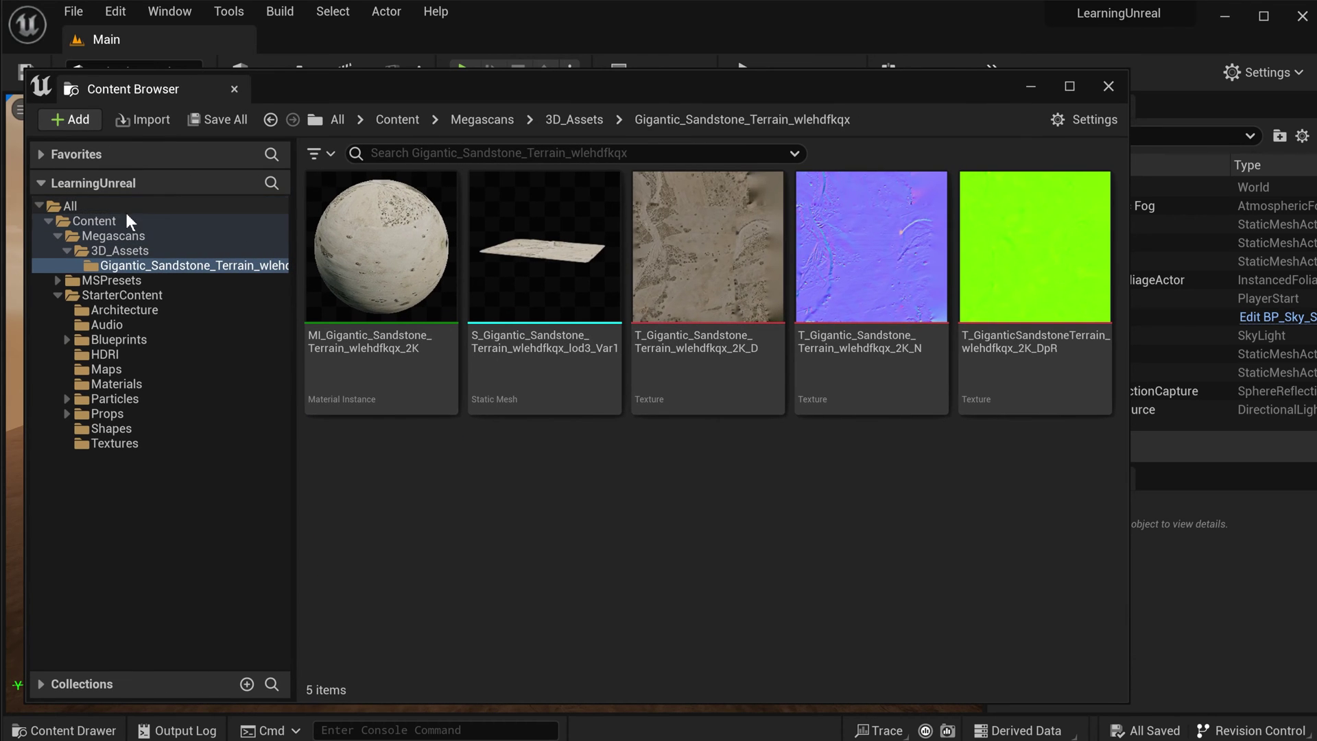
click(129, 220)
click(126, 236)
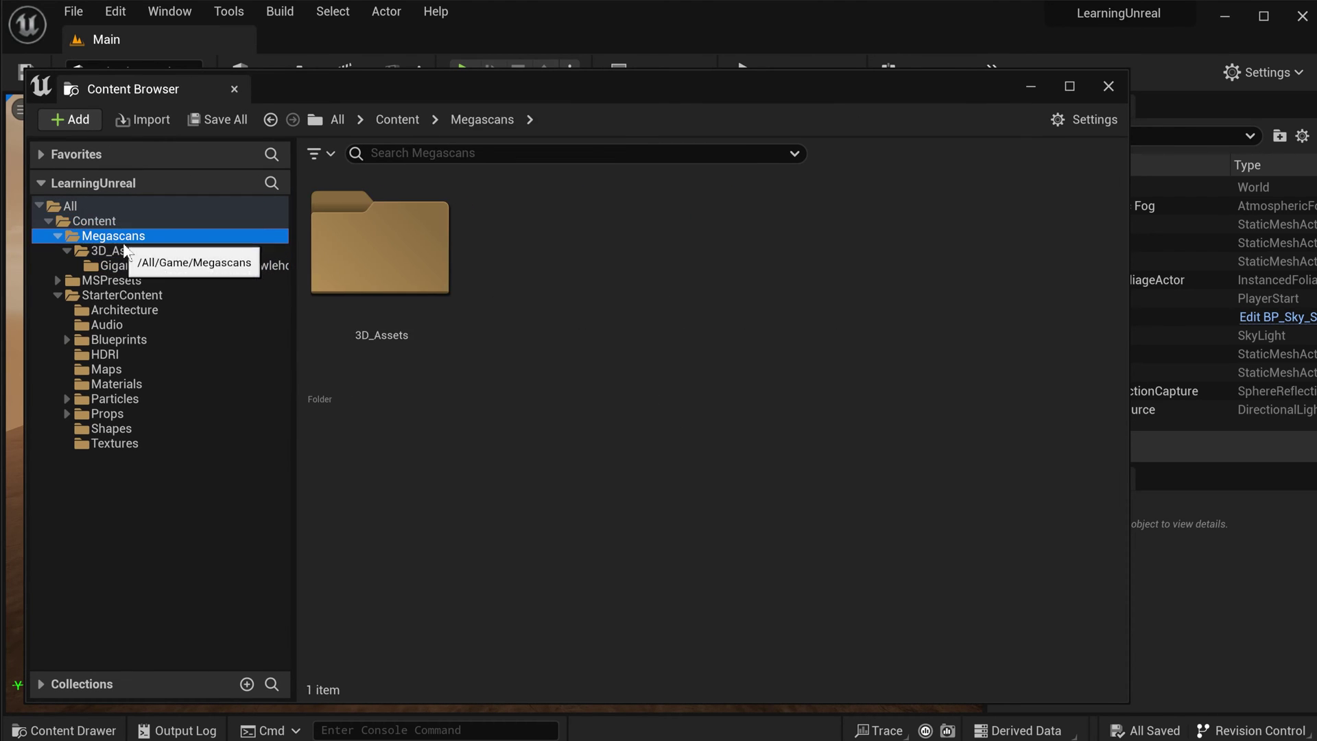
click(125, 250)
click(144, 268)
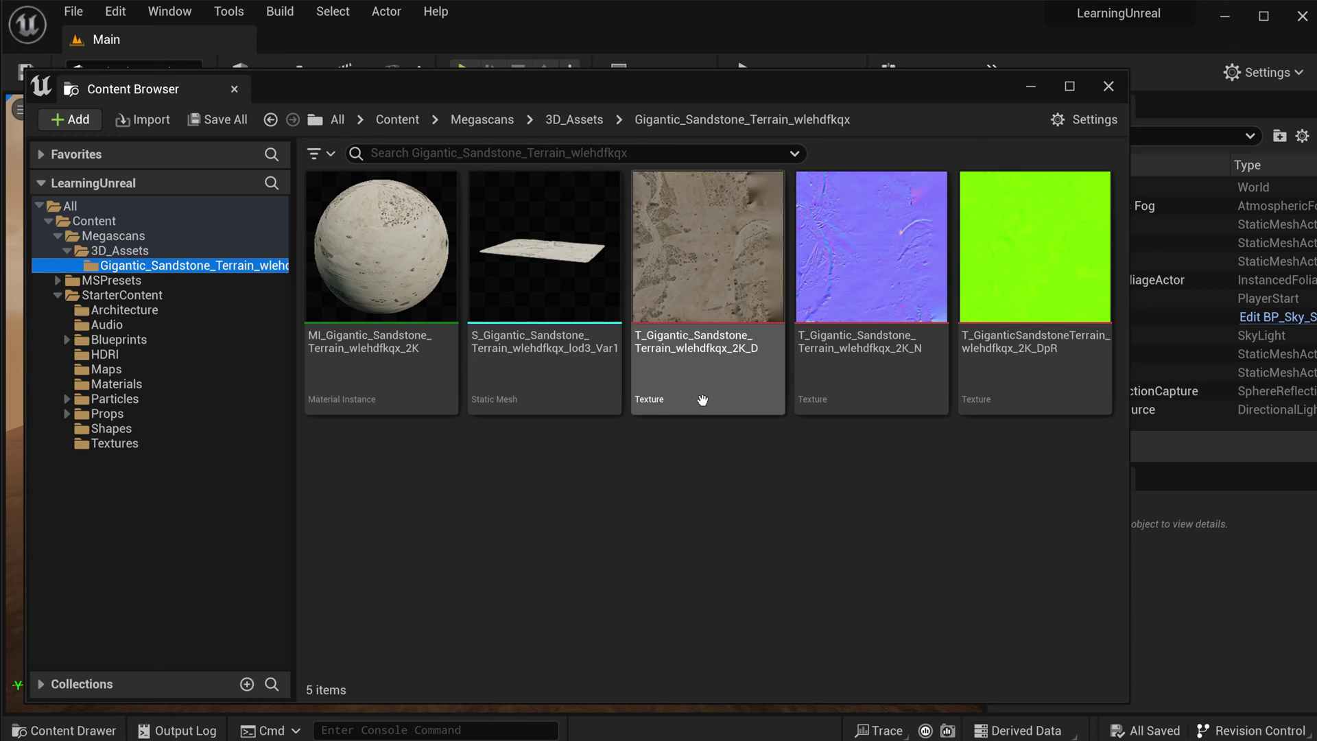
mouse_move(545, 273)
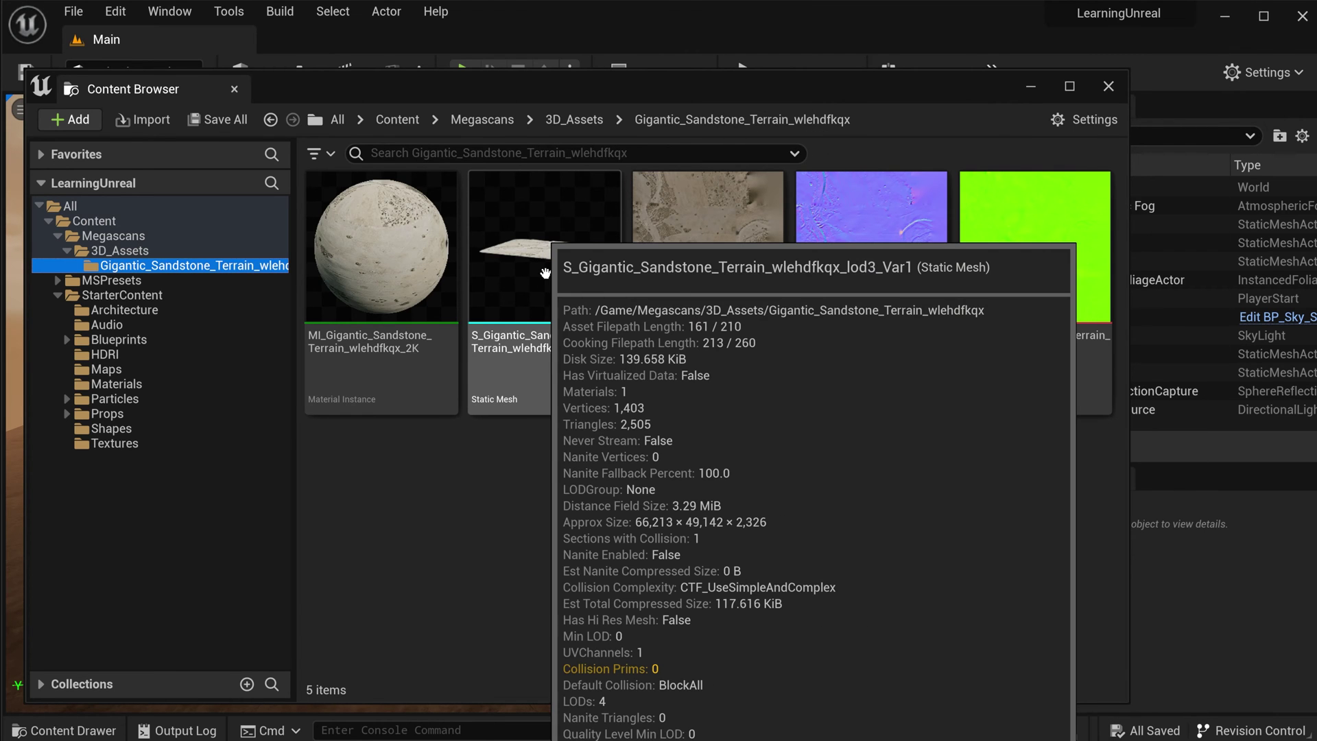
click(1108, 87)
Drag the S_Gigantic_Sandstone mesh from the Content Drawer into the level.
click(858, 145)
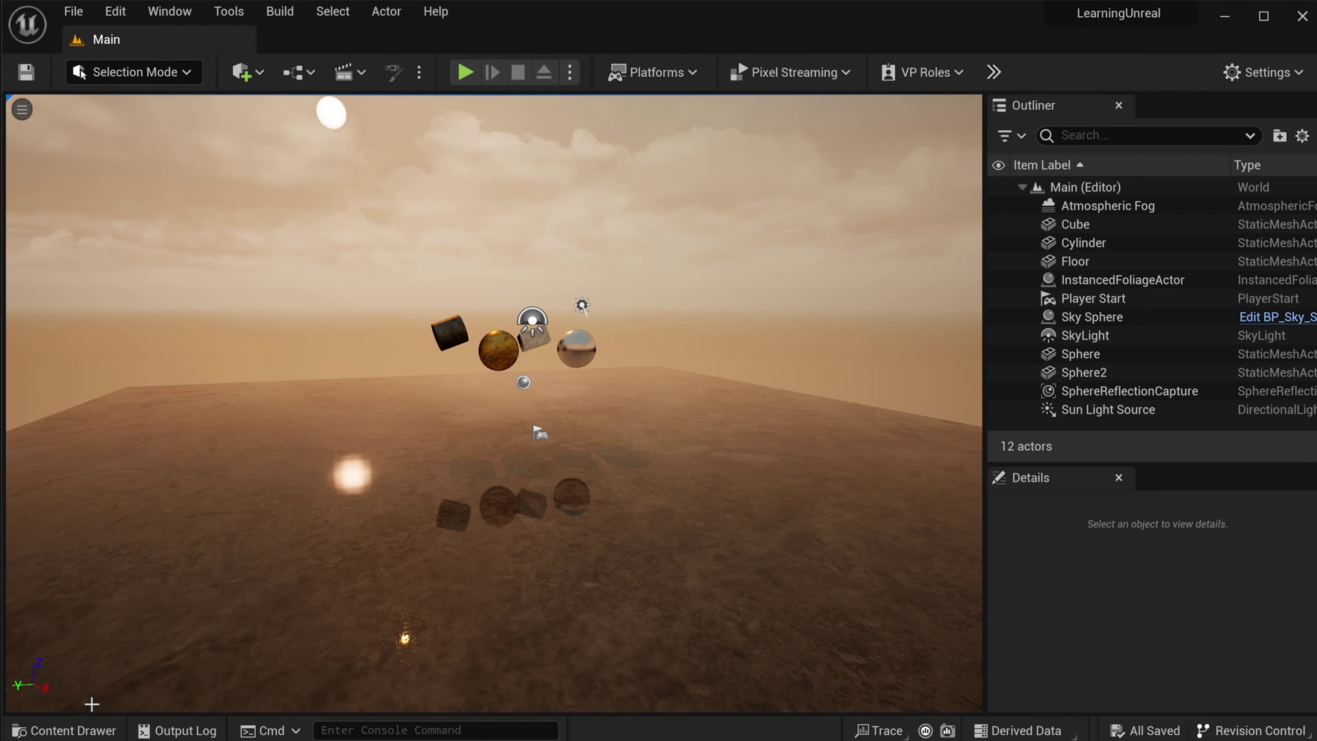
click(66, 731)
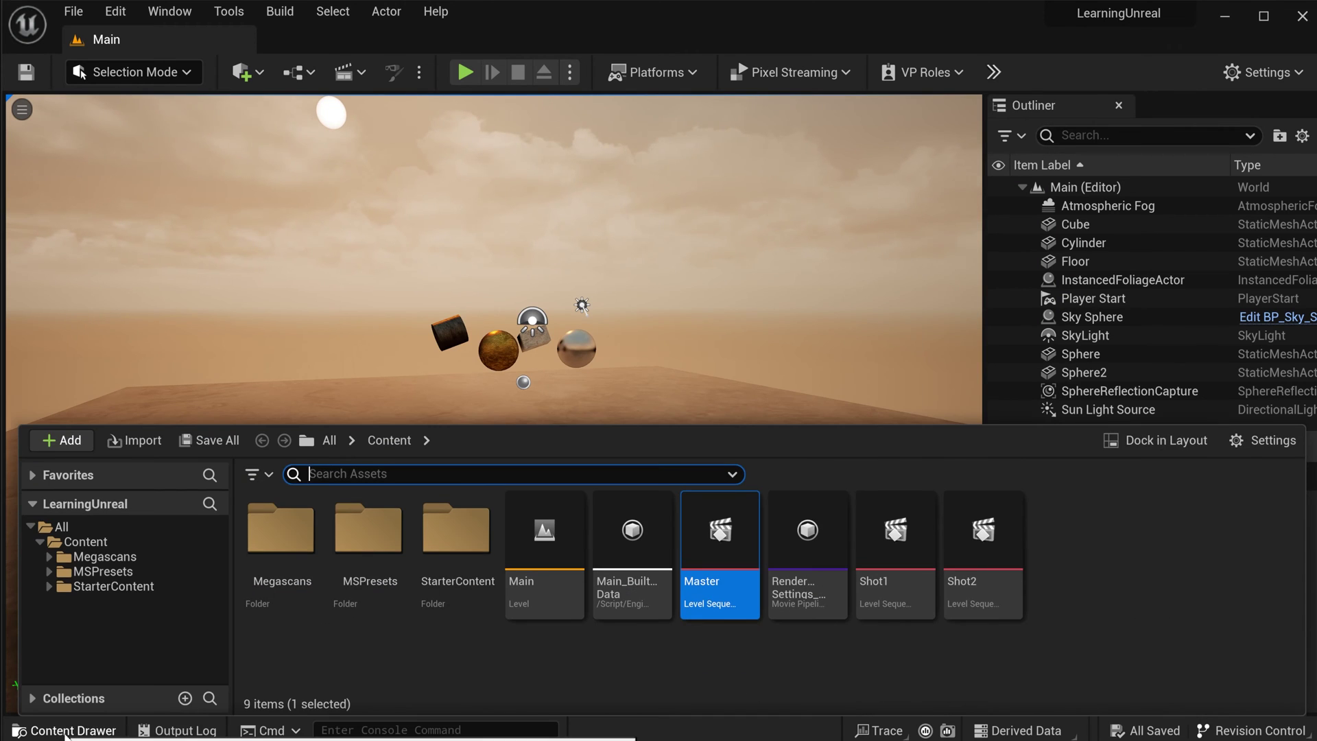
click(103, 556)
click(278, 526)
double_click(278, 526)
double_click(278, 526)
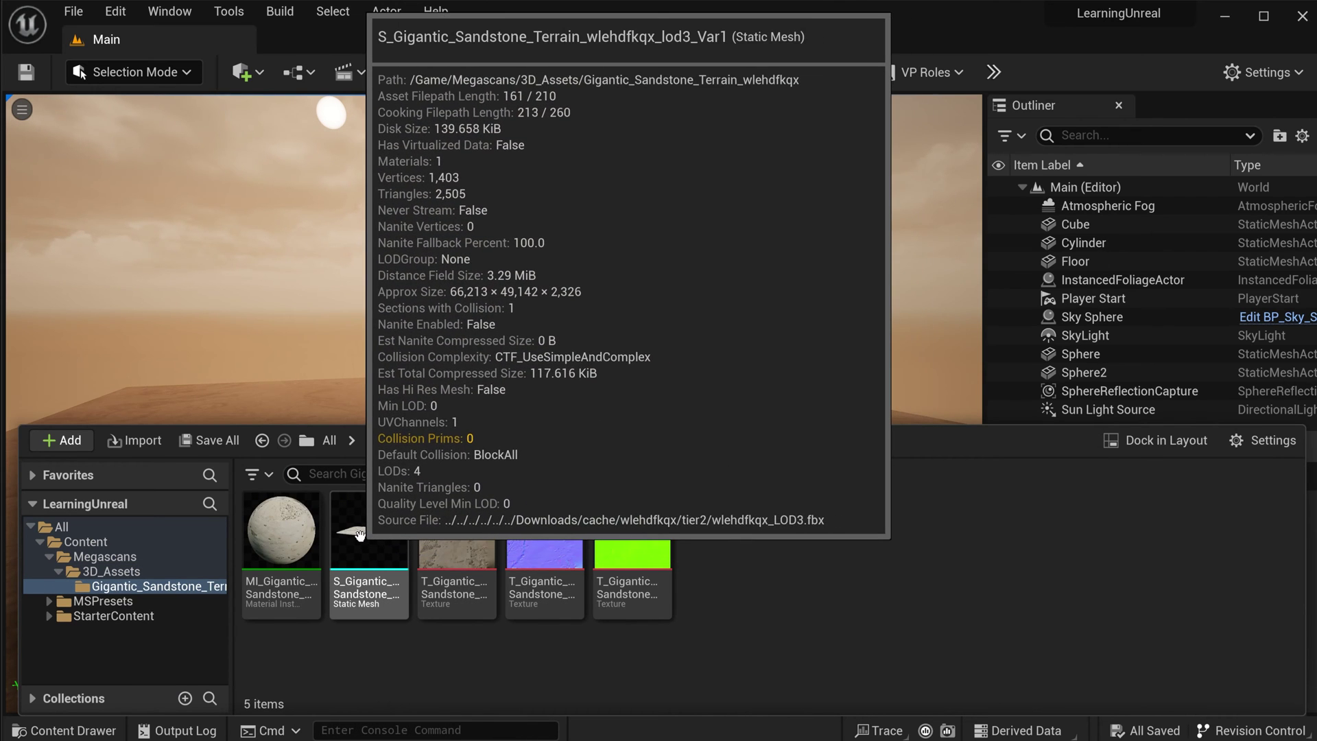
click(401, 566)
drag(550, 400, 441, 579)
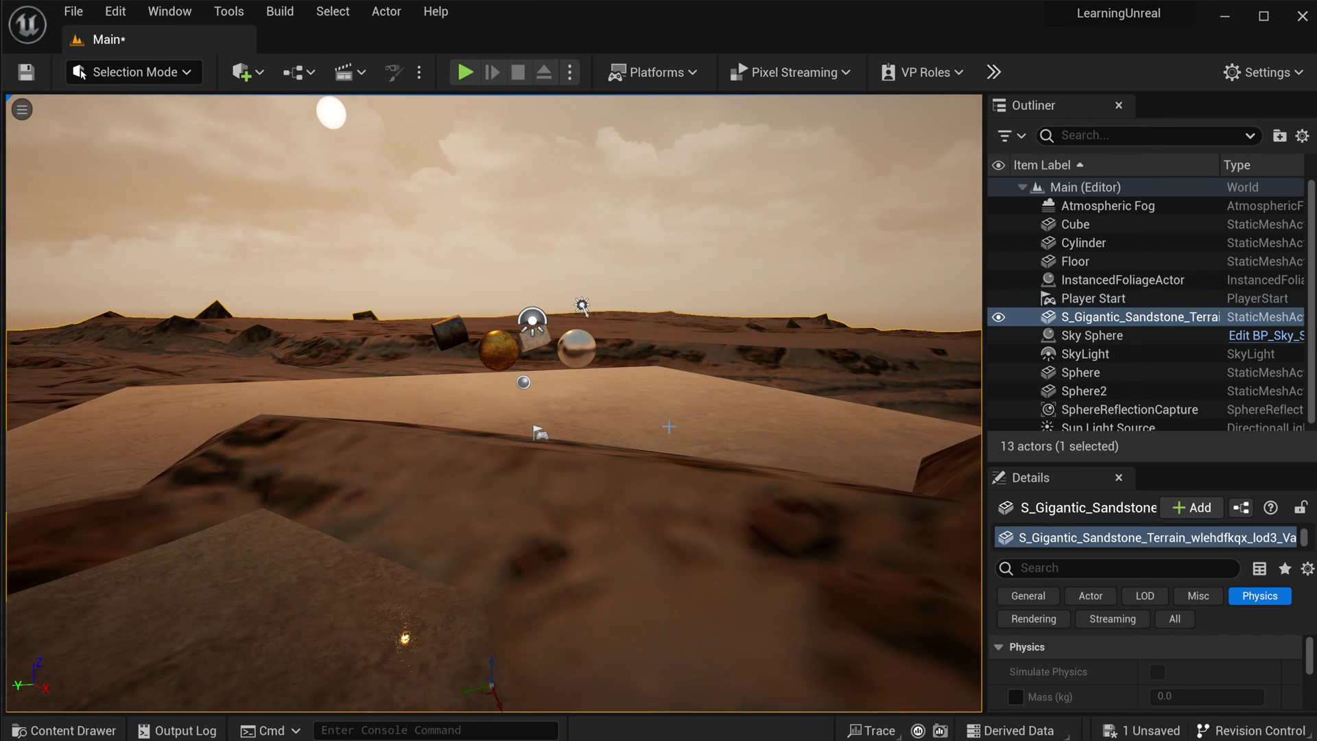
Delete the old Floor slab and rotate the sandstone terrain about -123 degrees.
click(669, 427)
key(Delete)
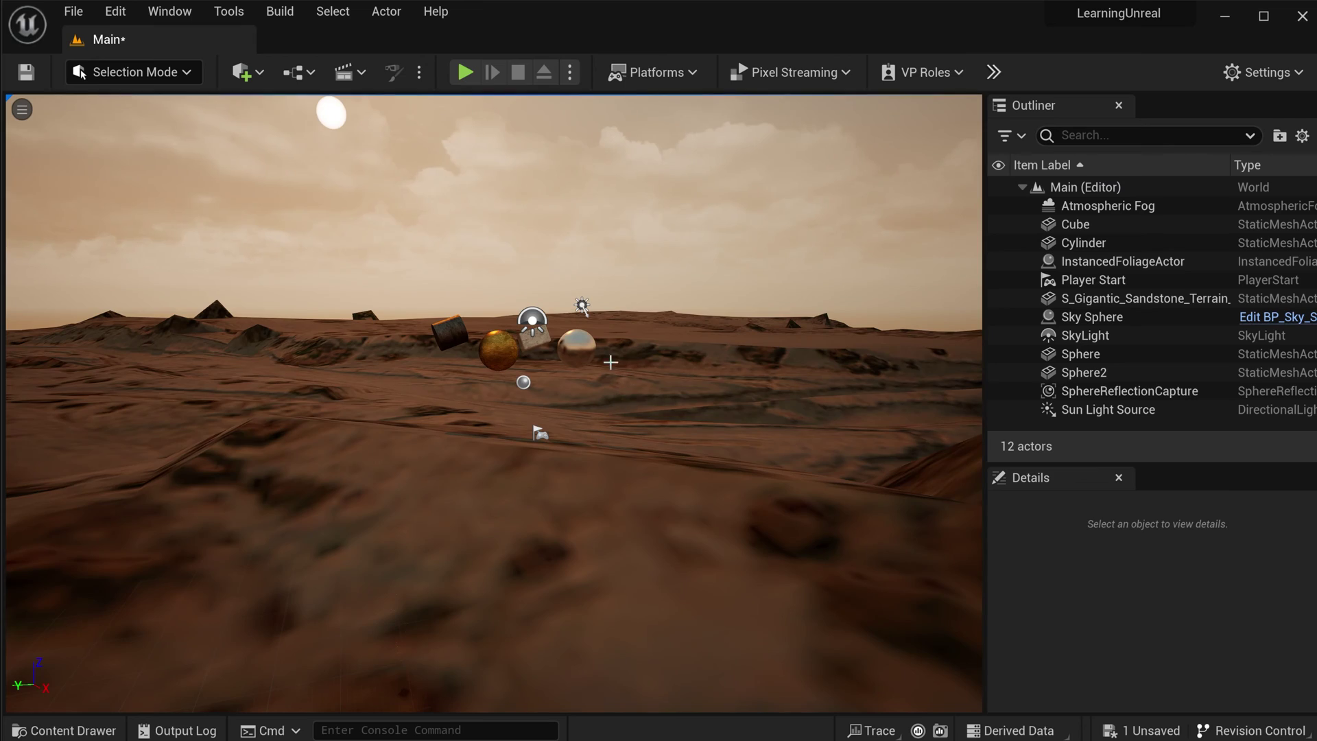
right_drag(611, 362, 682, 465)
click(682, 464)
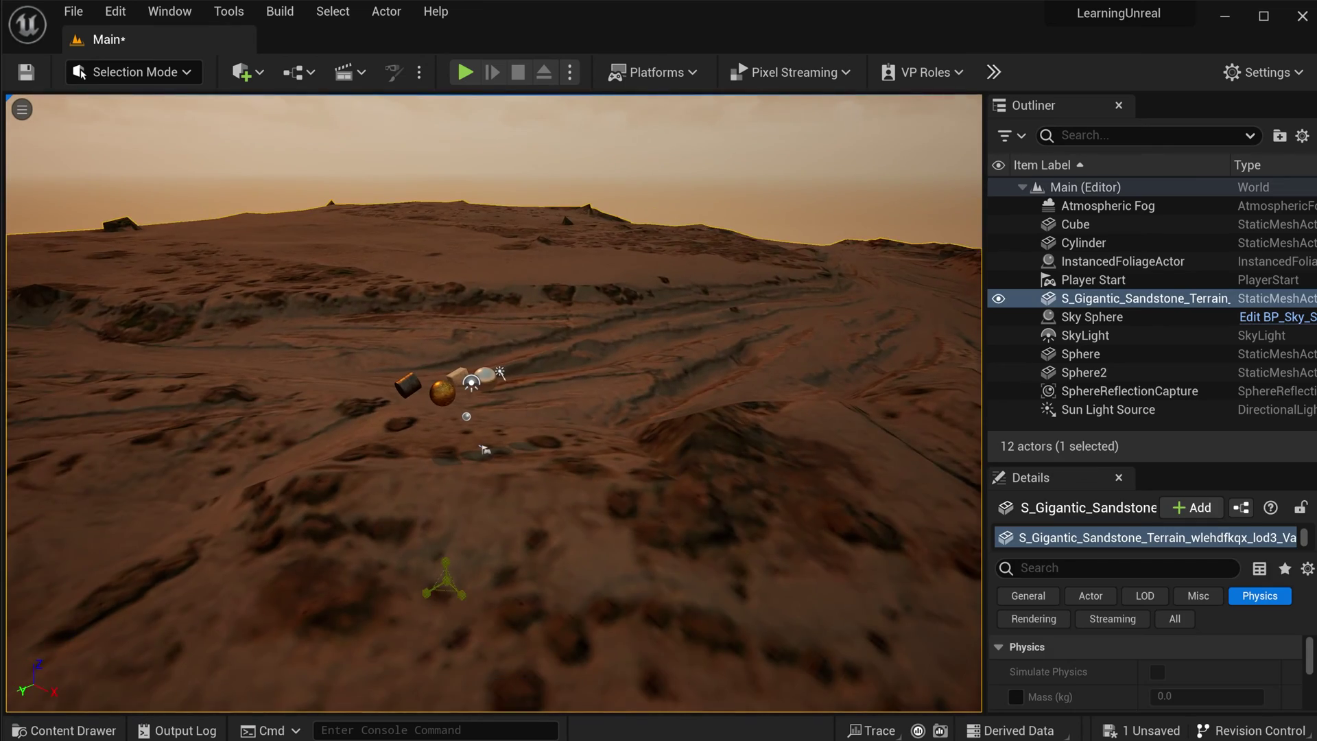
drag(484, 449, 452, 453)
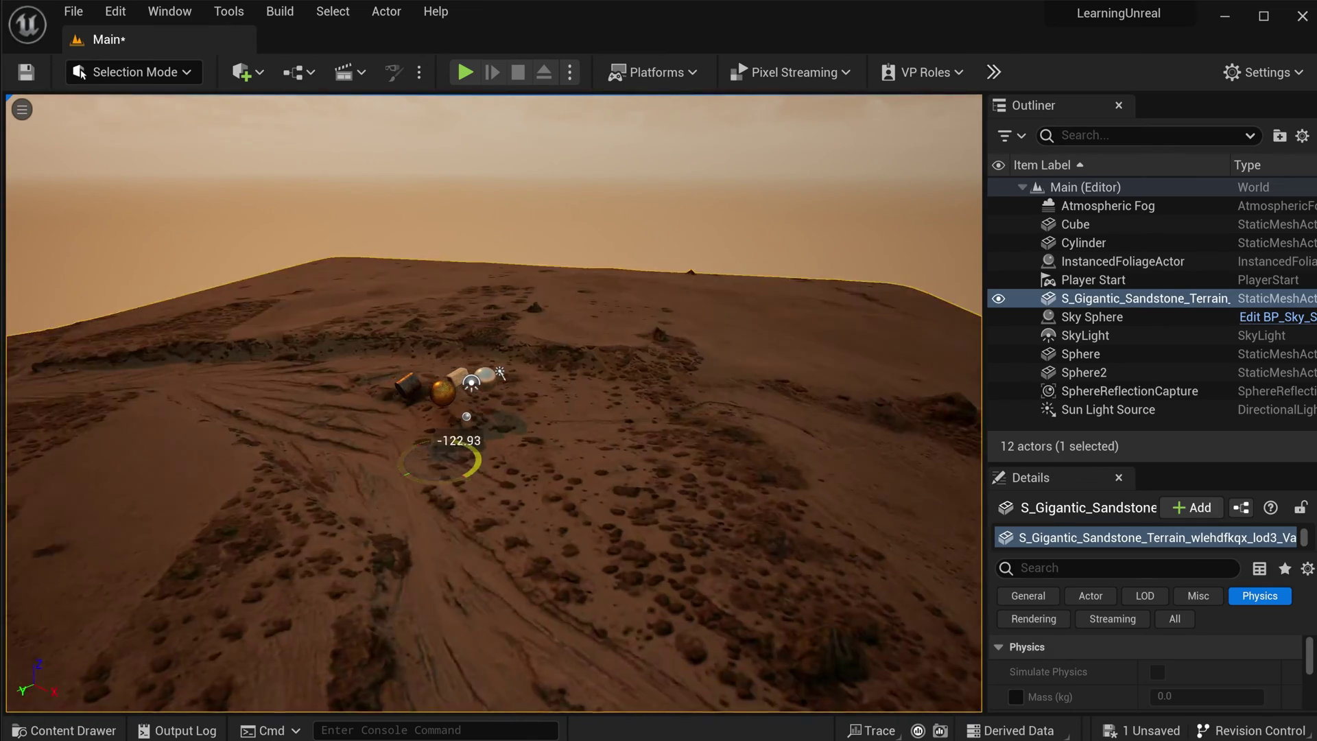
key(w)
right_drag(453, 452, 607, 458)
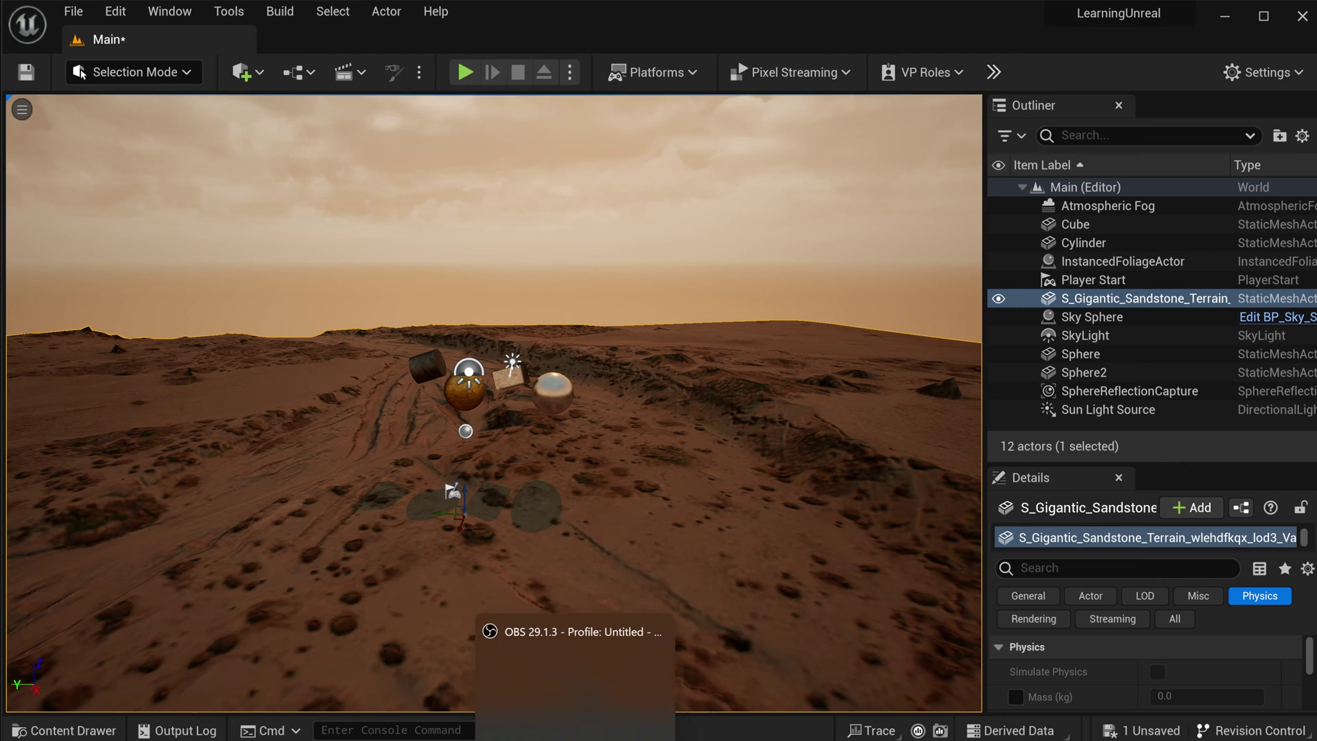
Download the mountainous Gigantic Sandstone Terrain in Bridge and add it to the project.
click(630, 720)
scroll(370, 439, down, 3)
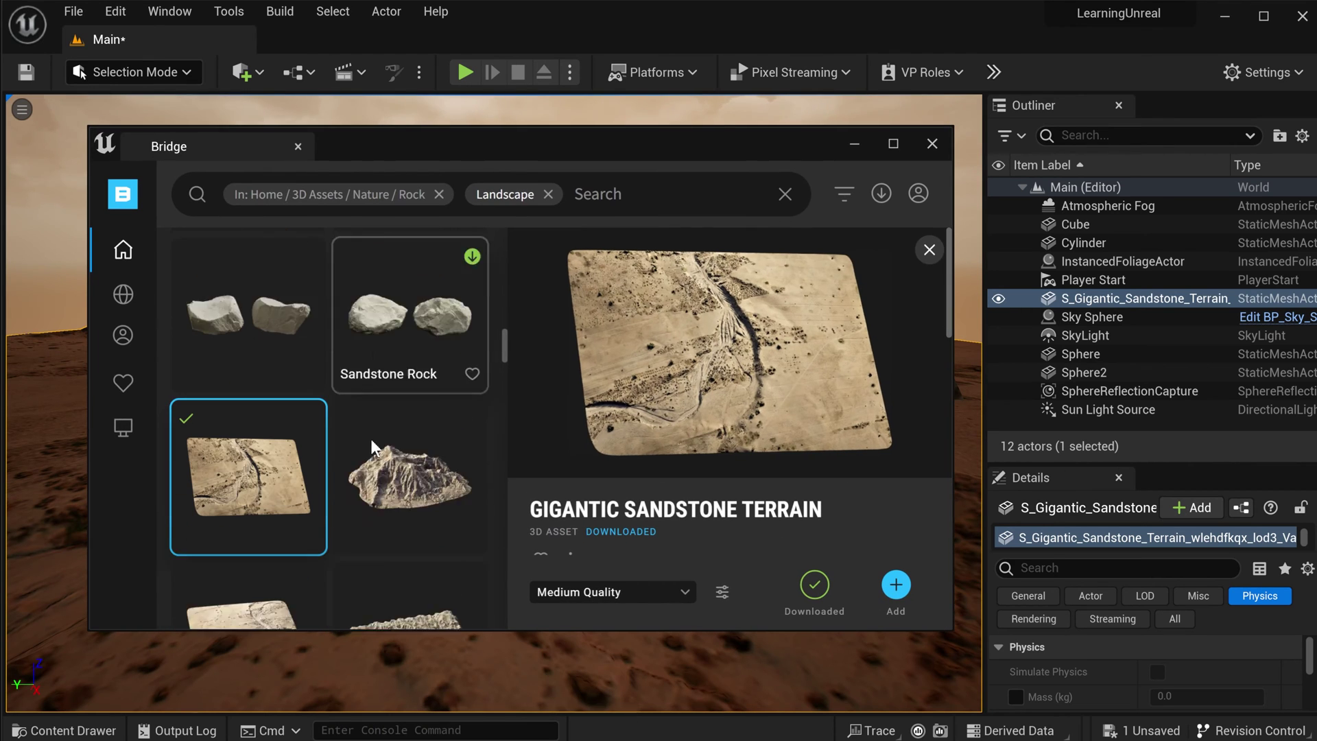
click(417, 384)
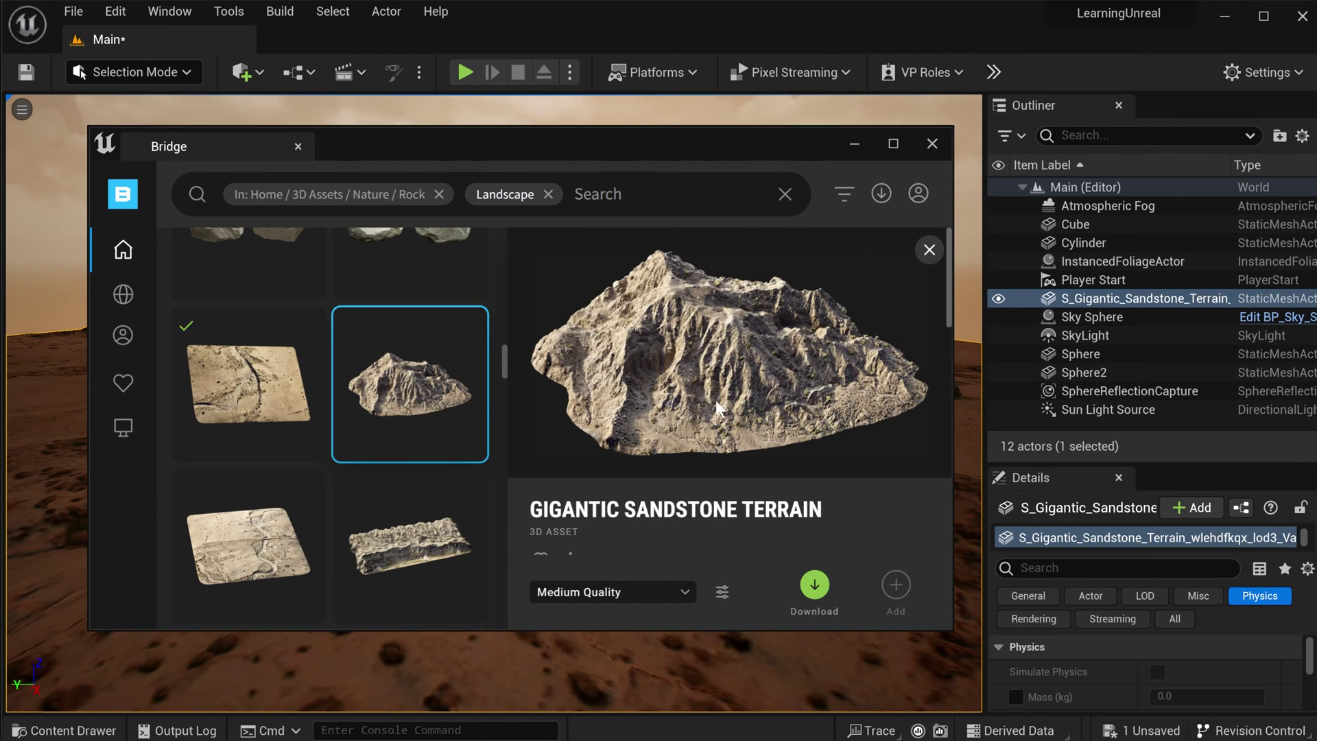
click(814, 585)
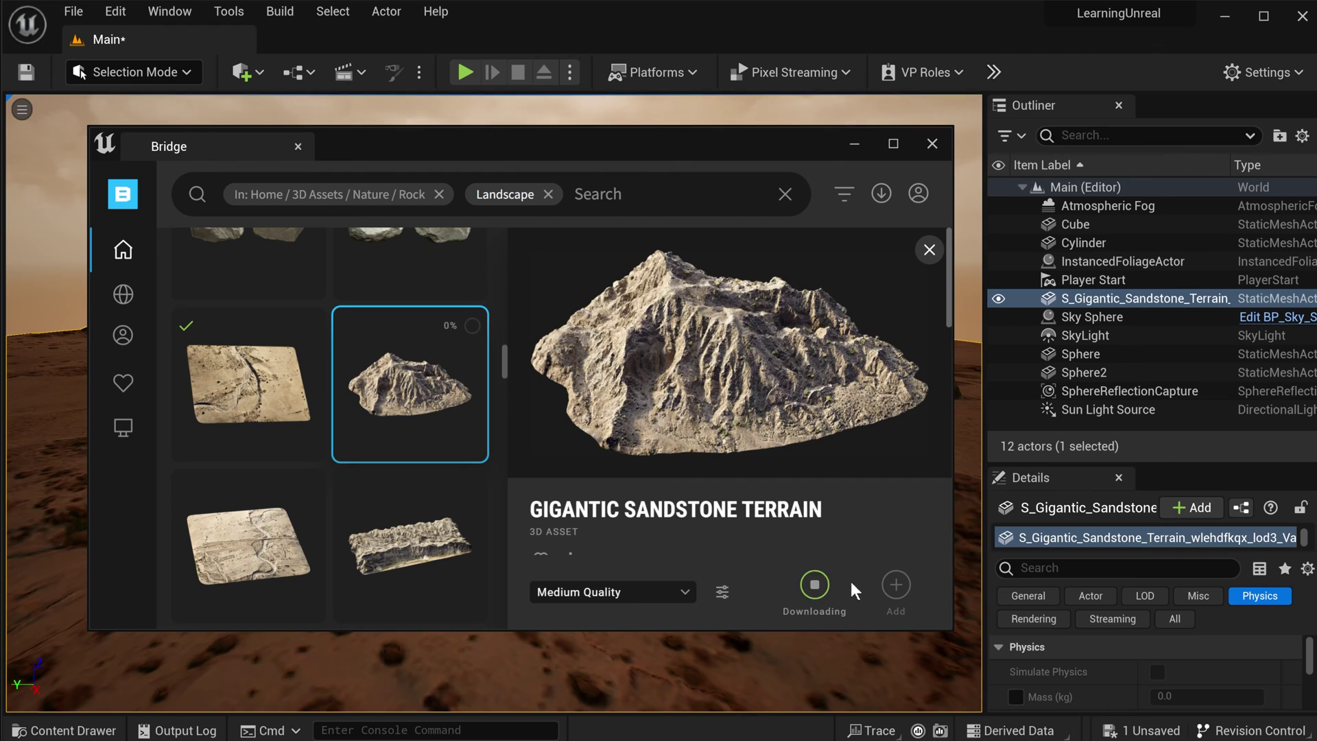
click(895, 584)
Place the mountainous rock mesh into the level and frame it.
click(852, 141)
drag(777, 265, 1104, 174)
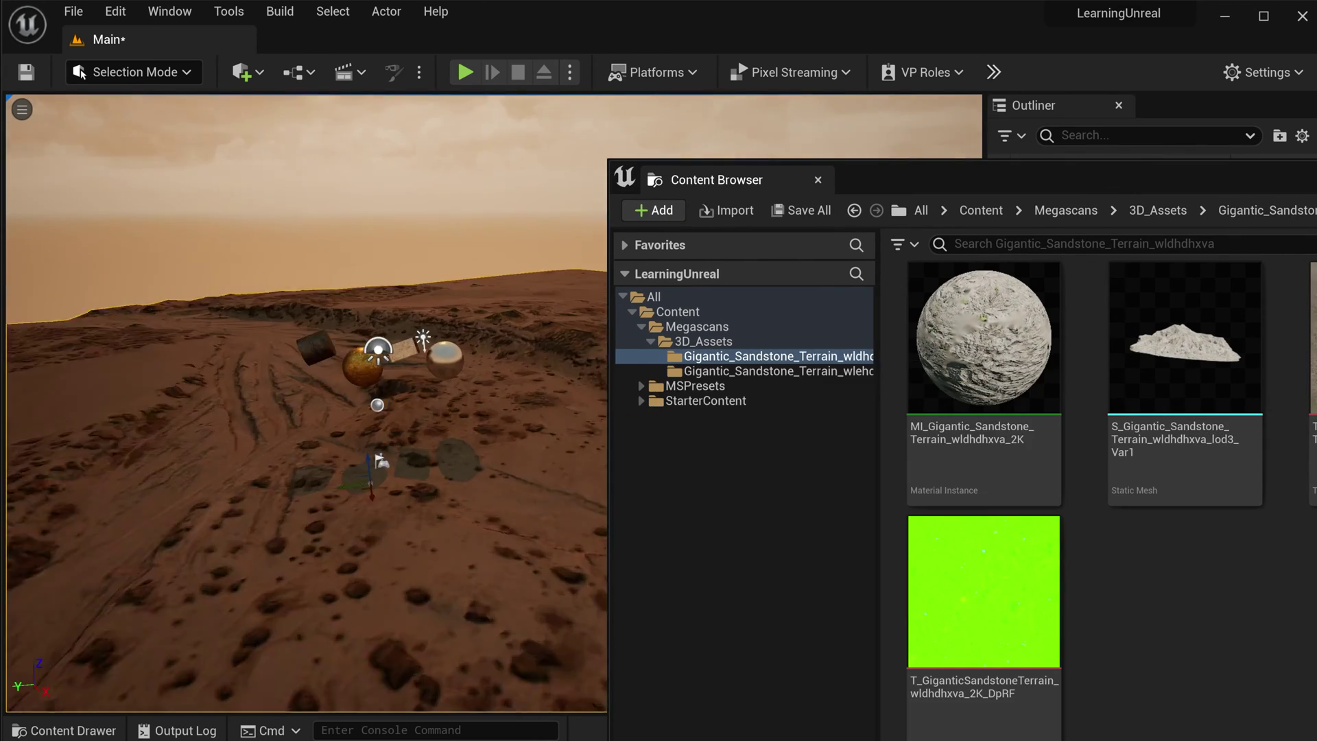
drag(1184, 342, 308, 323)
key(f)
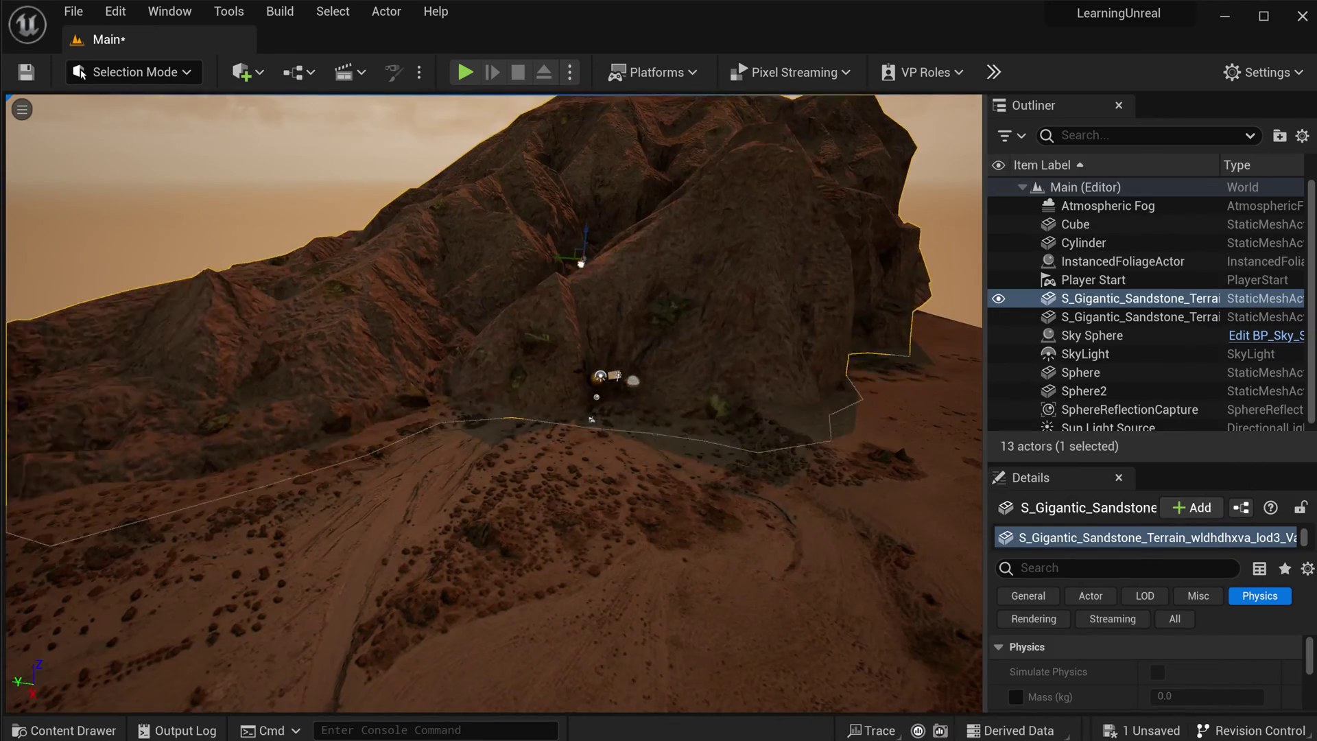
right_drag(857, 279, 856, 279)
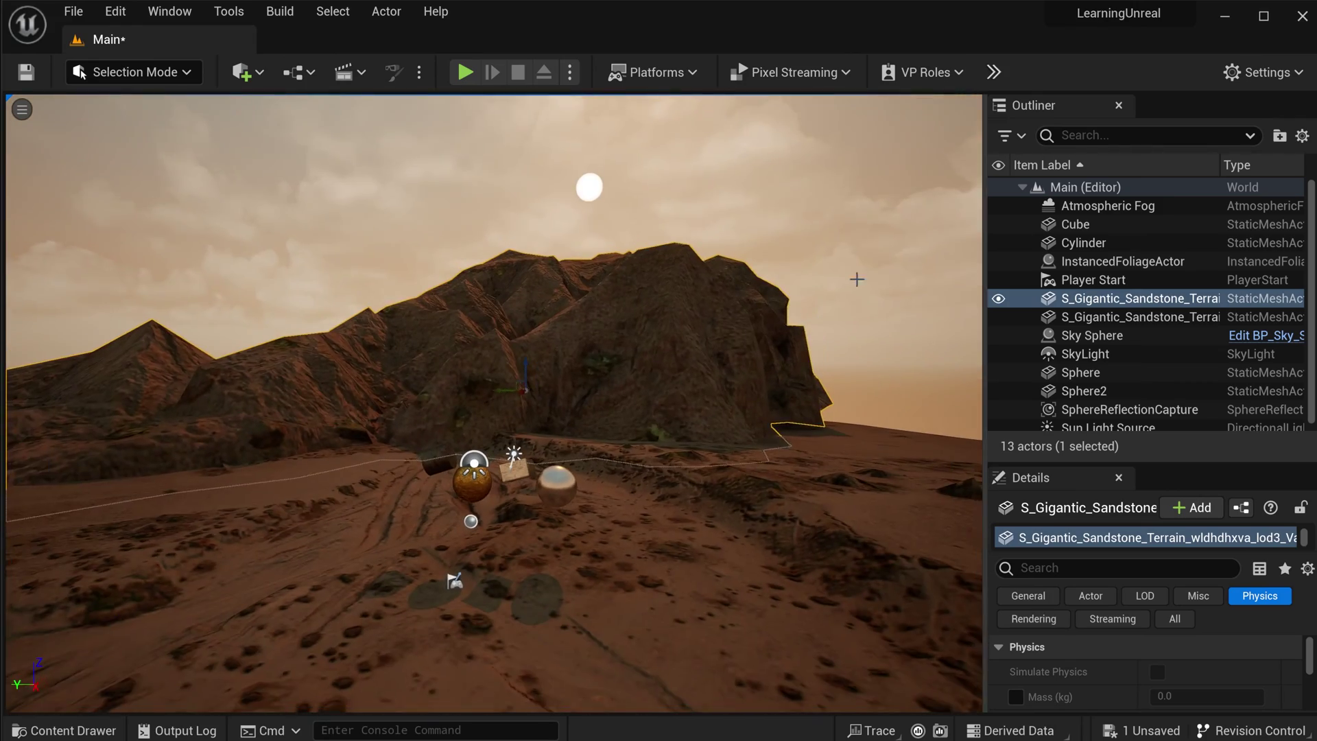
Duplicate the rock terrain with Ctrl+D and move the copy alongside the first.
key(ctrl+d)
right_drag(723, 349, 723, 349)
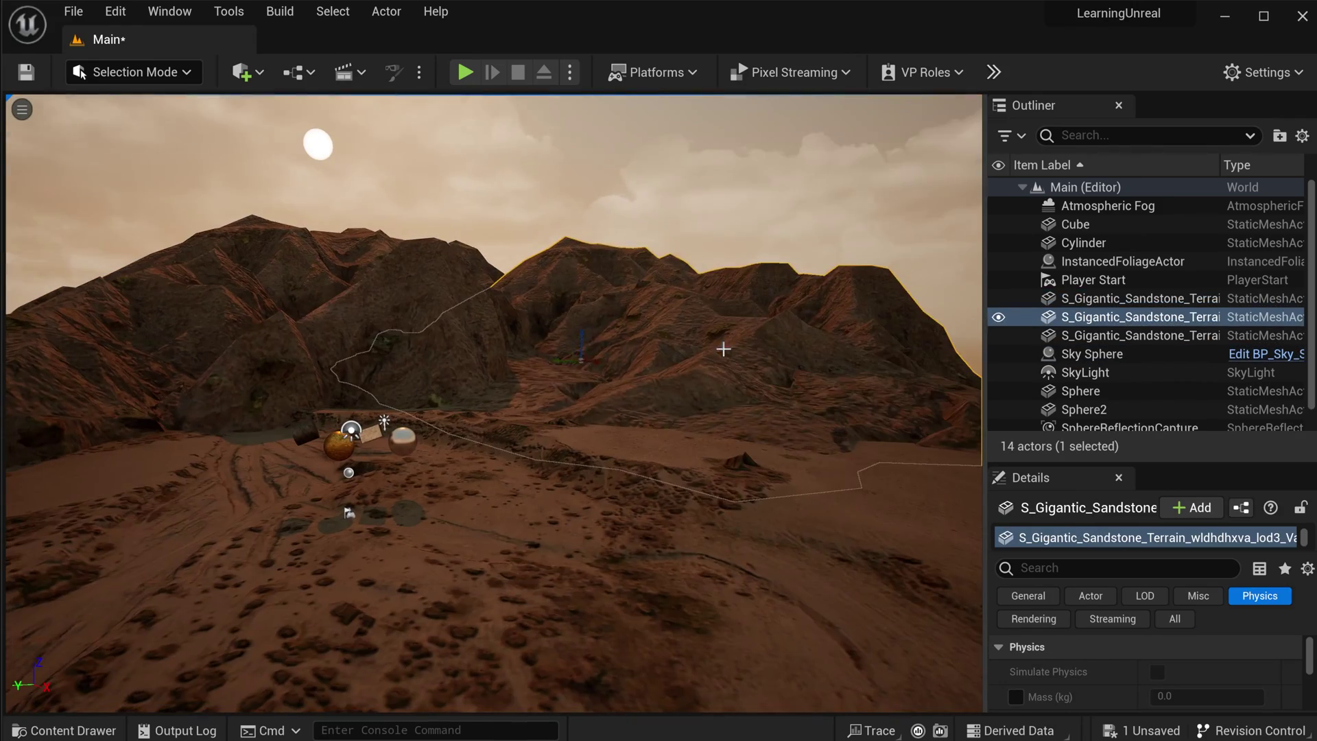
drag(582, 346, 626, 364)
click(672, 250)
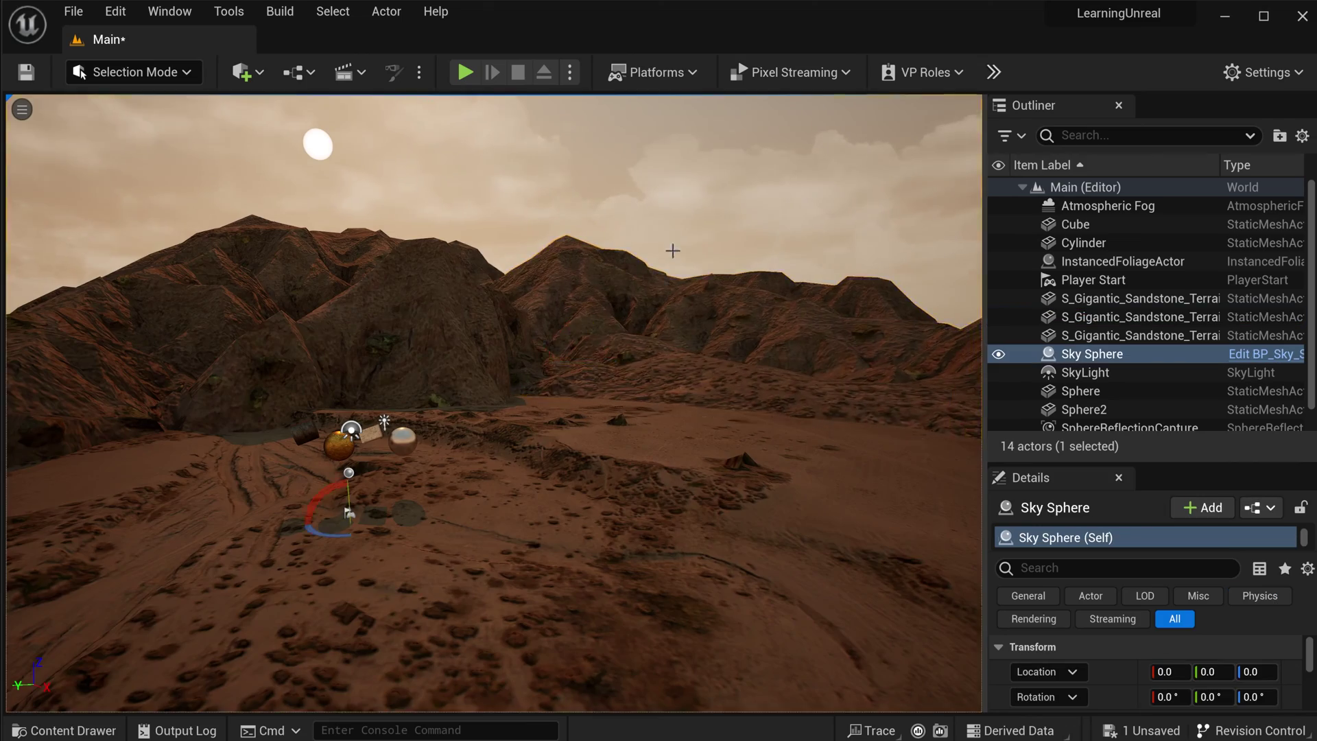
right_drag(672, 250, 672, 251)
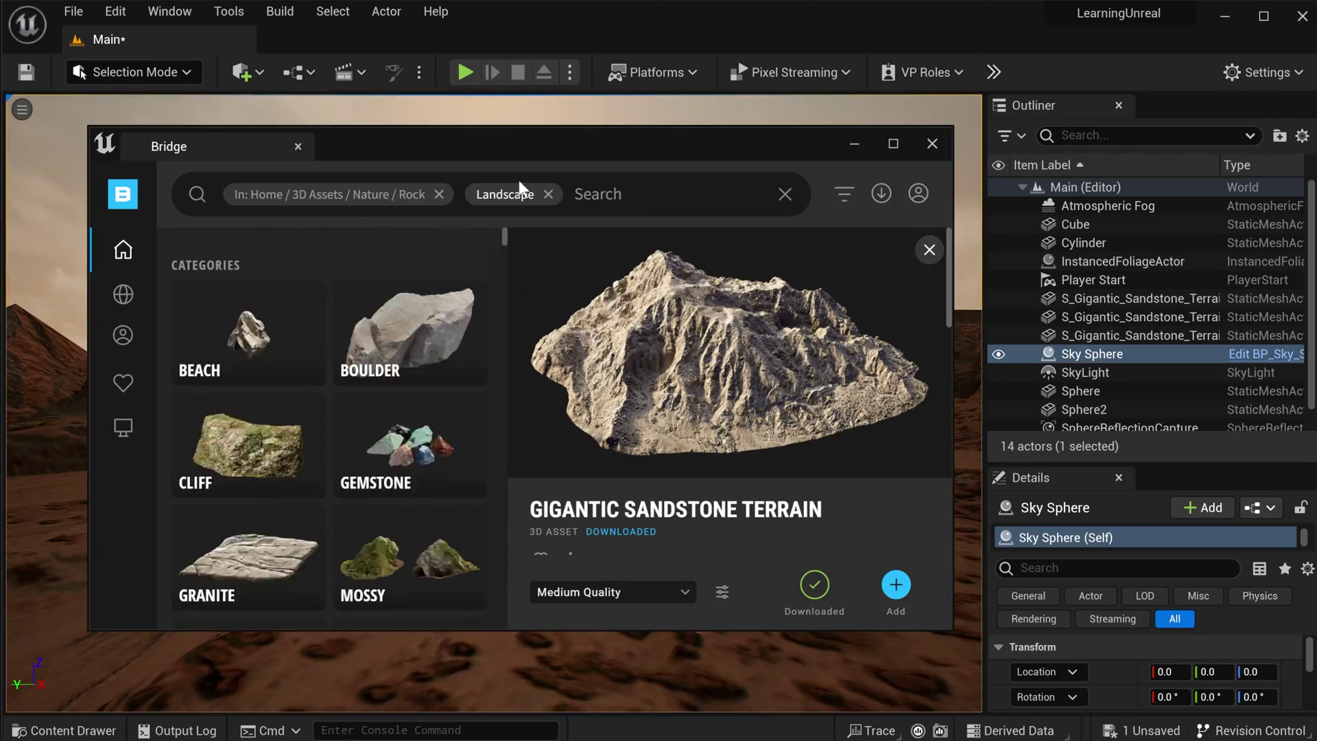
Find Broken Stump among Bridge's Tree 3D assets and download it at High Quality.
click(307, 195)
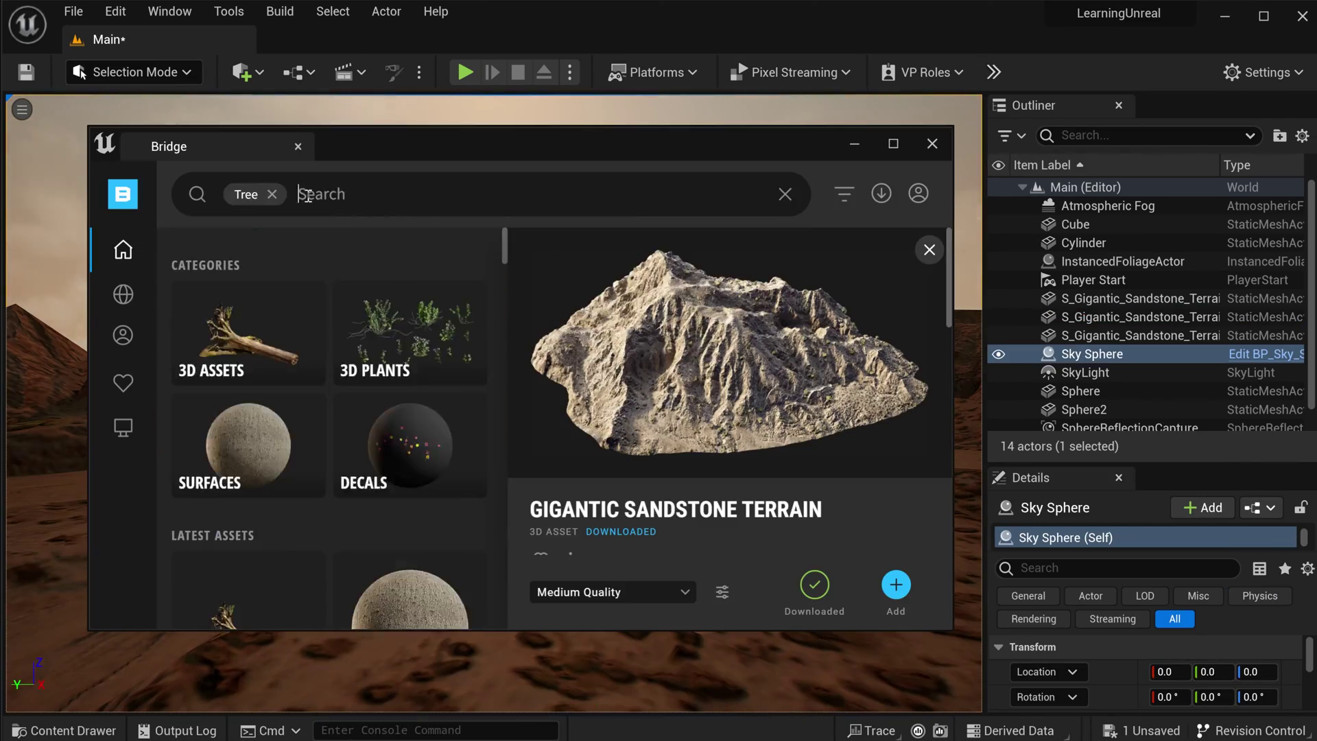
click(309, 343)
scroll(378, 348, down, 10)
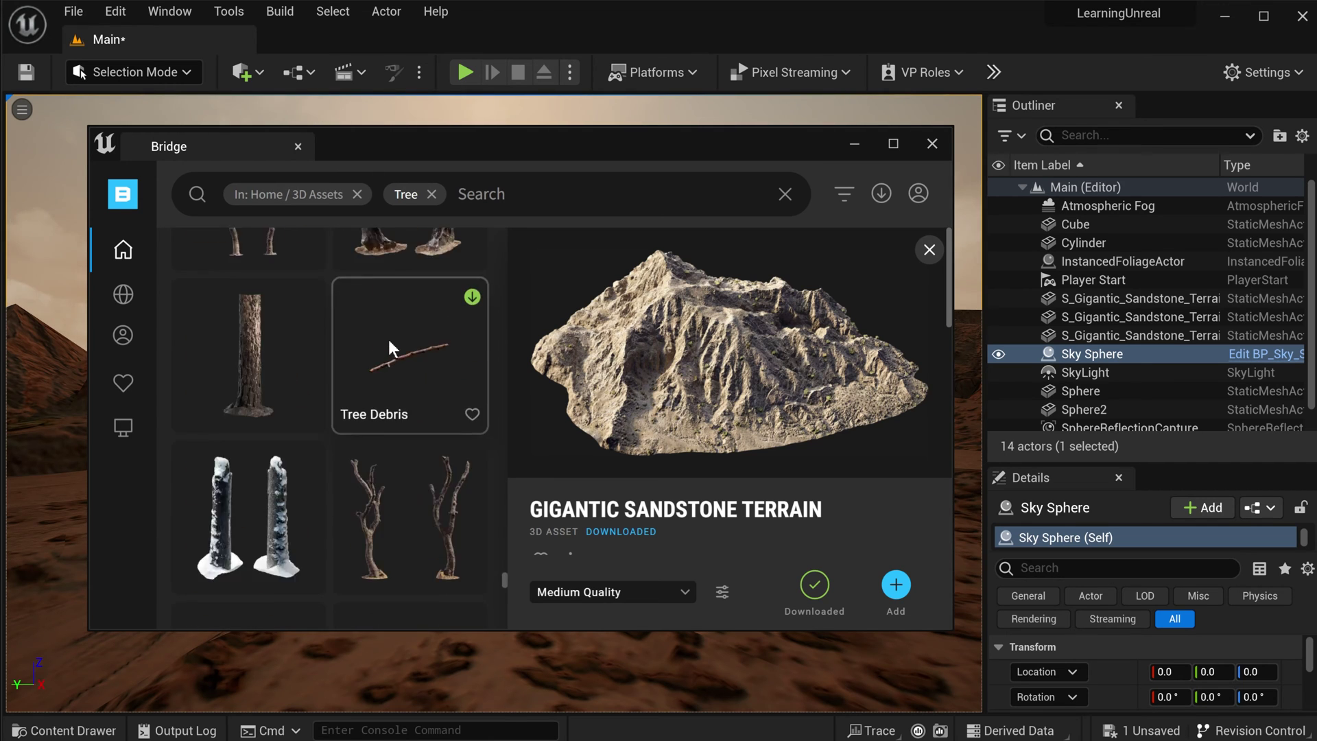
scroll(390, 333, up, 3)
click(435, 417)
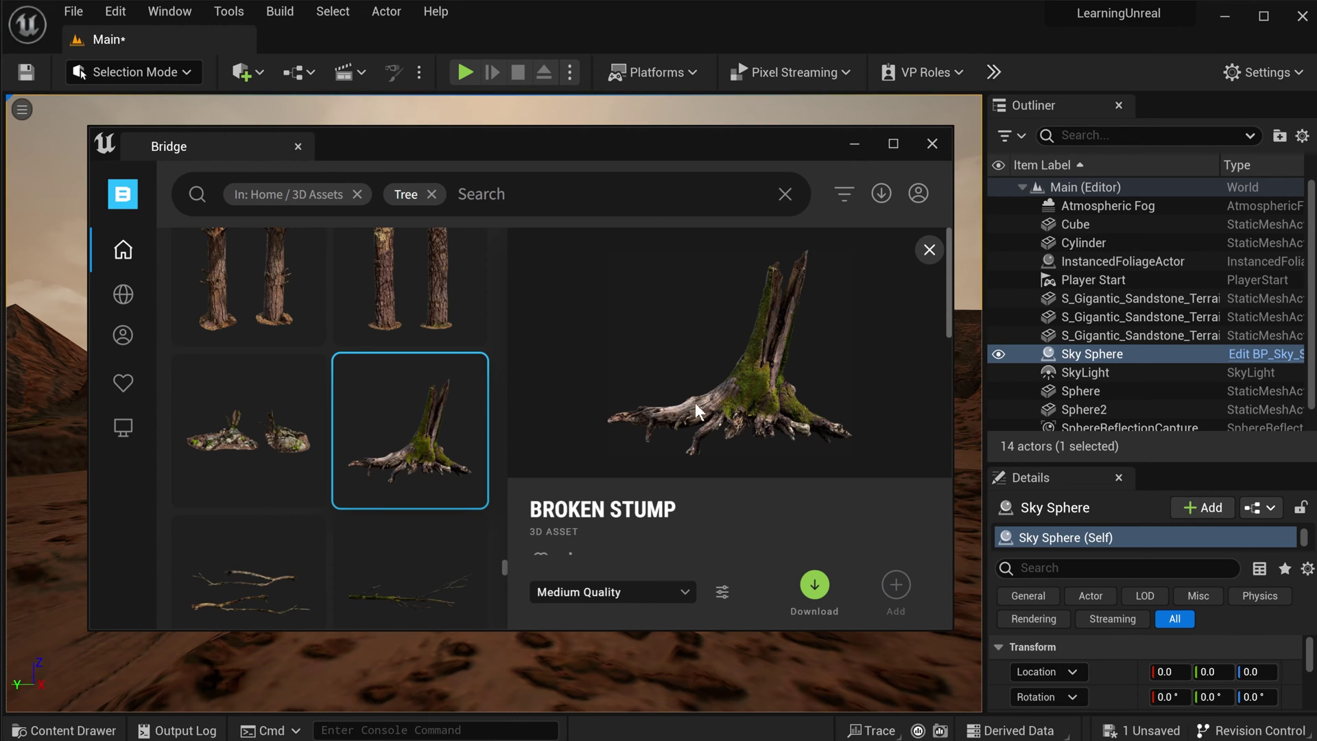
click(814, 585)
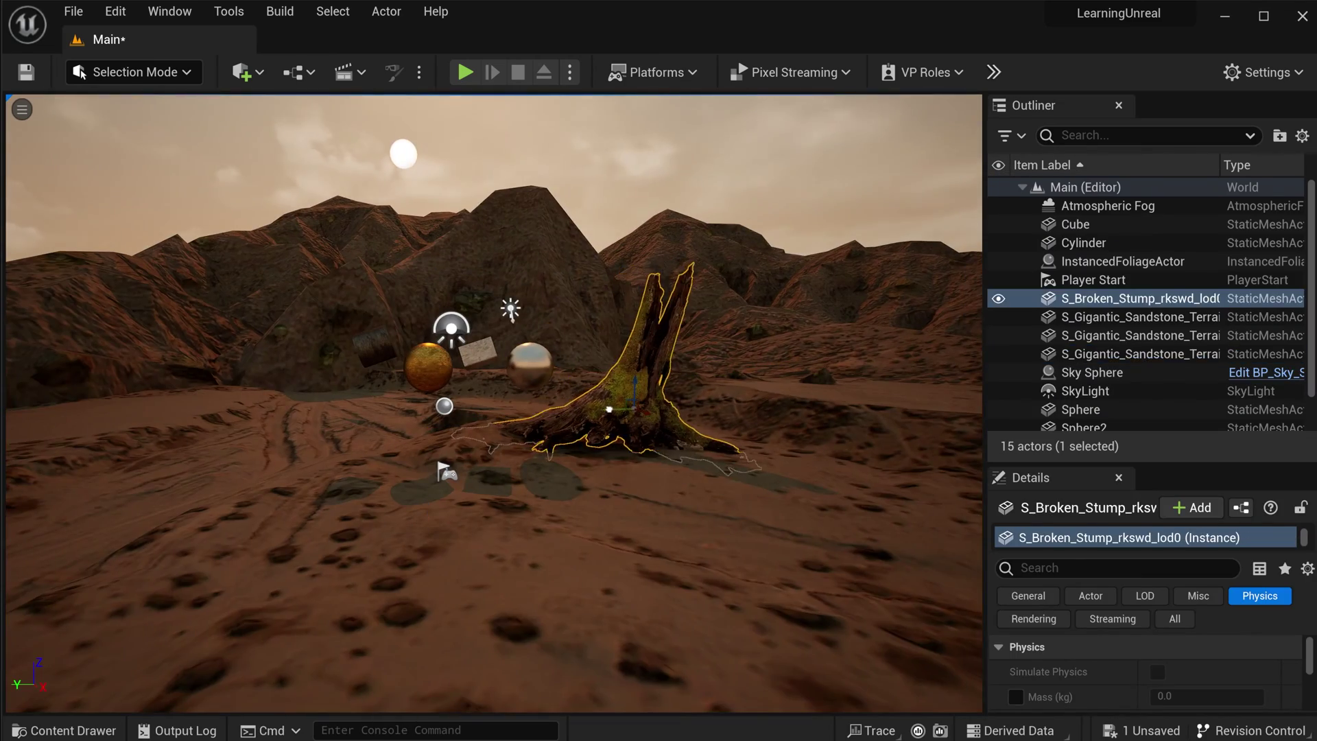
drag(183, 625, 184, 626)
Open the Master sequence, lock the view to the Shots camera, scrub and play it.
click(65, 729)
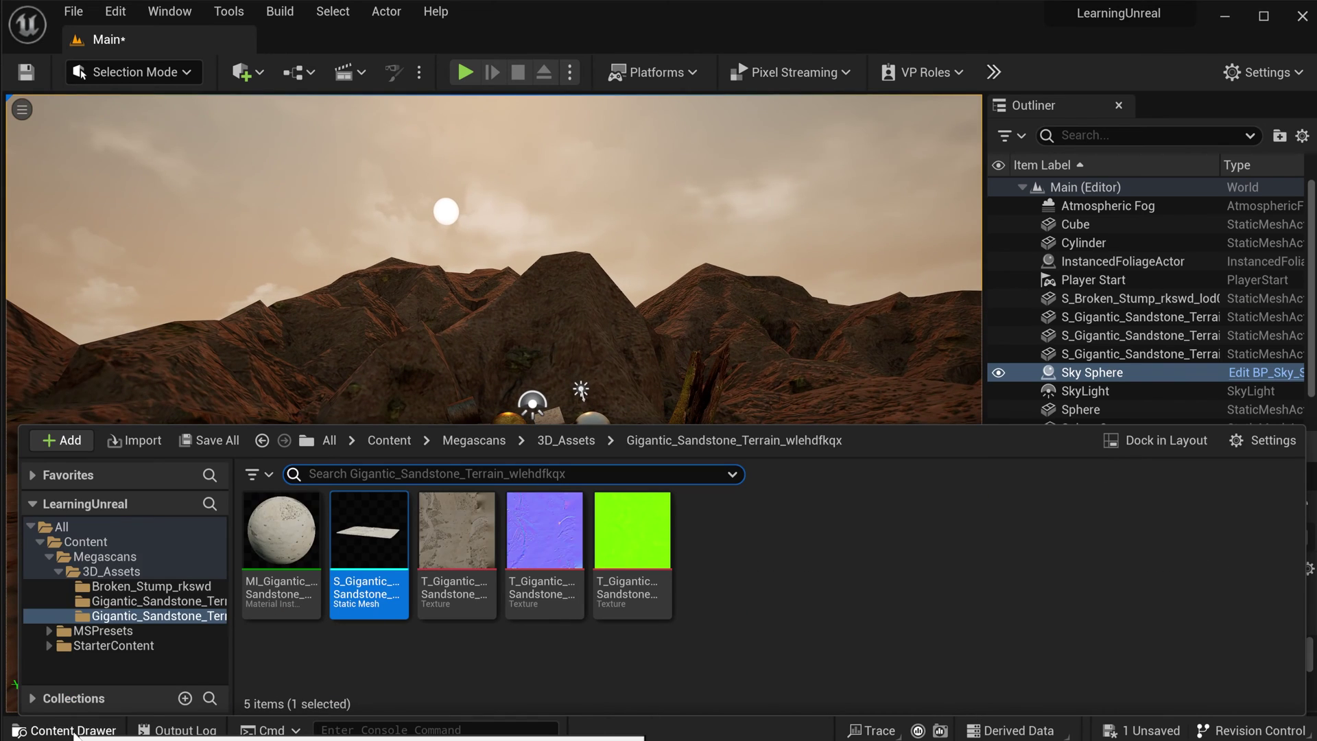
click(86, 541)
double_click(723, 538)
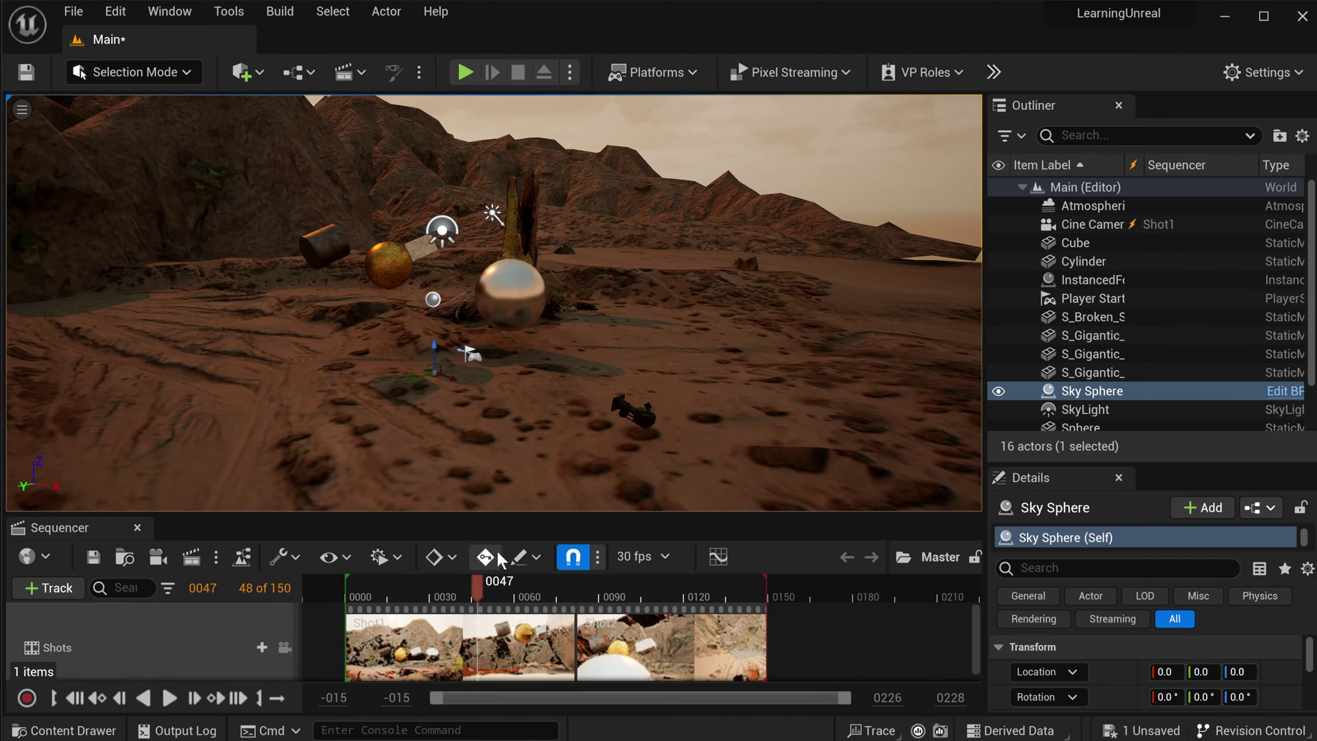
click(286, 647)
mouse_move(426, 594)
mouse_down()
mouse_move(365, 595)
mouse_move(726, 583)
mouse_move(406, 603)
mouse_up()
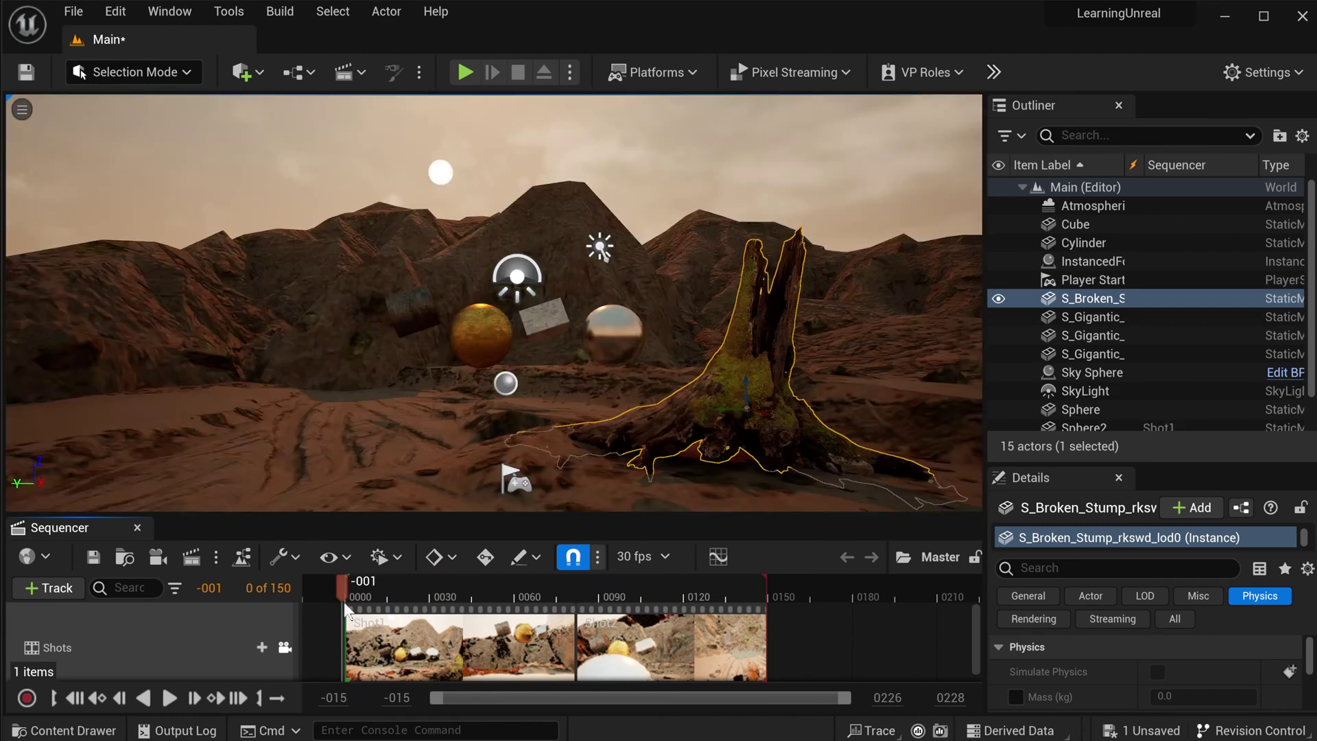
key(space)
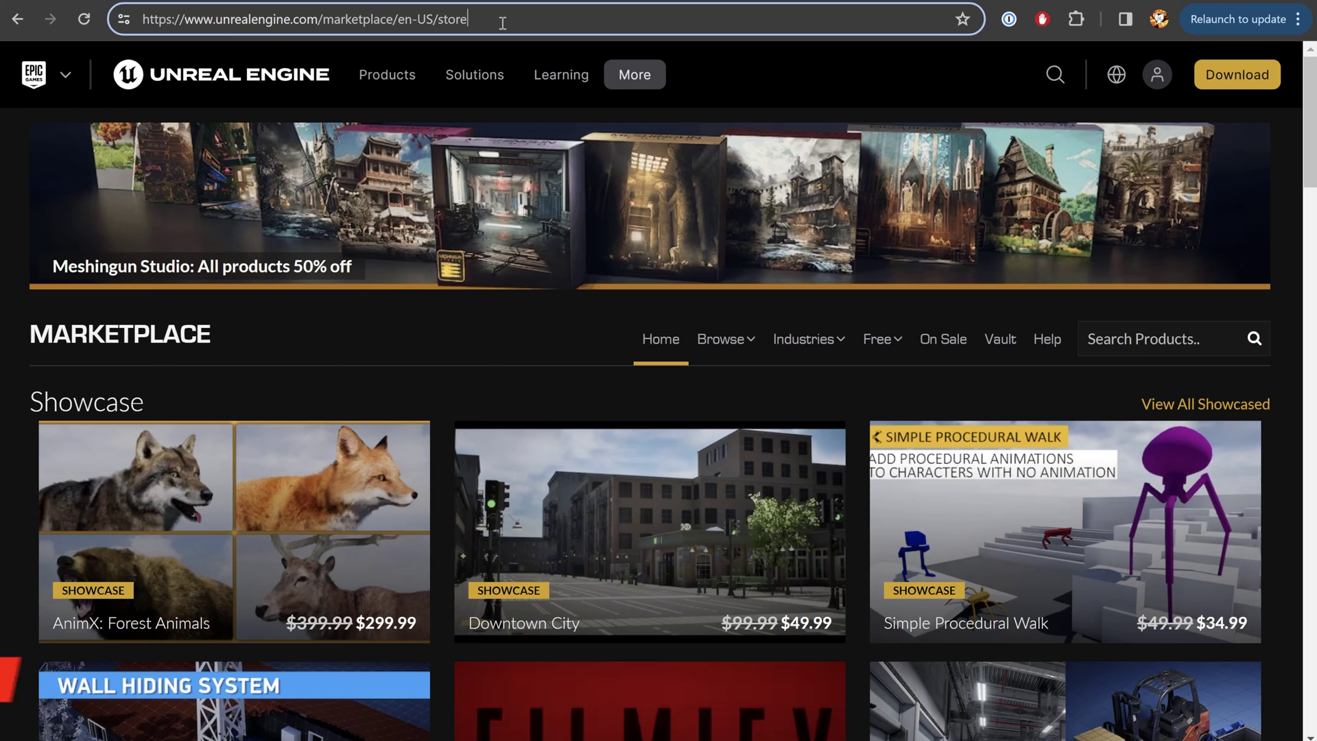
Browse the free Epic Games content listing on the Marketplace through page 3.
click(278, 19)
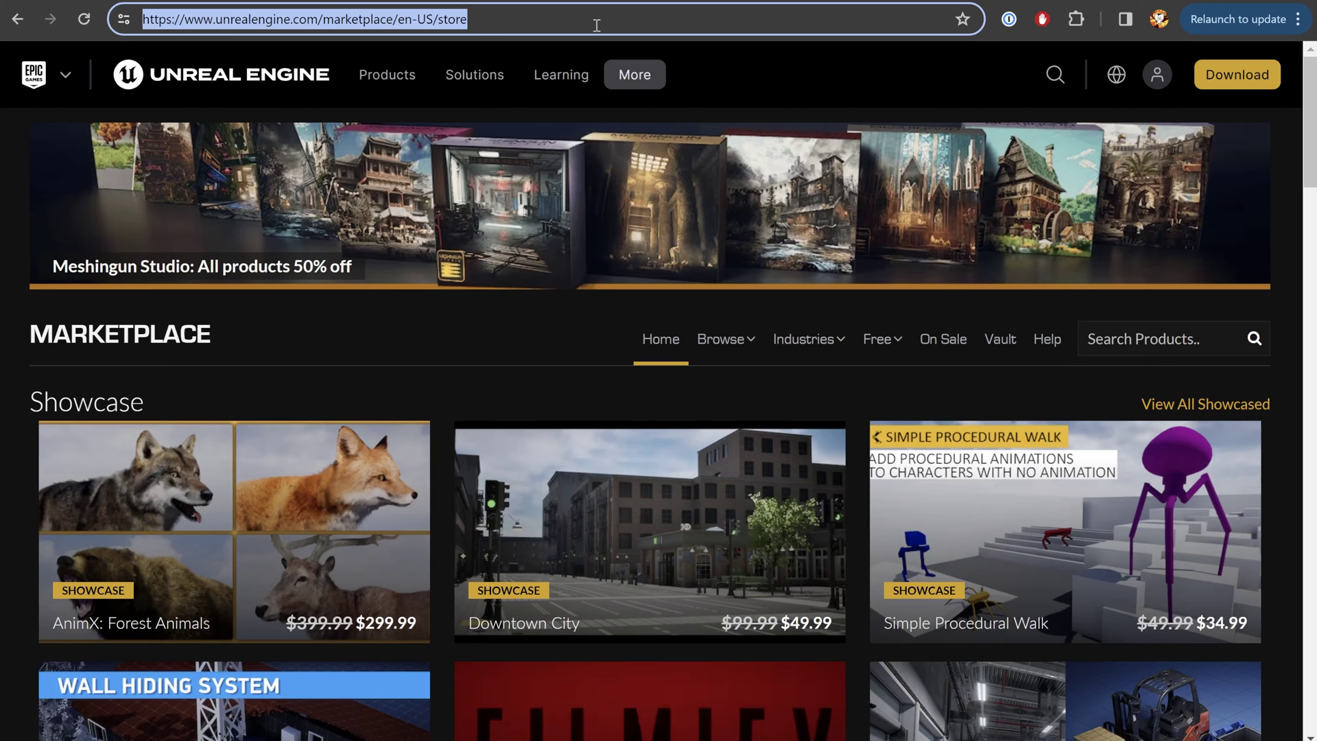
mouse_move(896, 328)
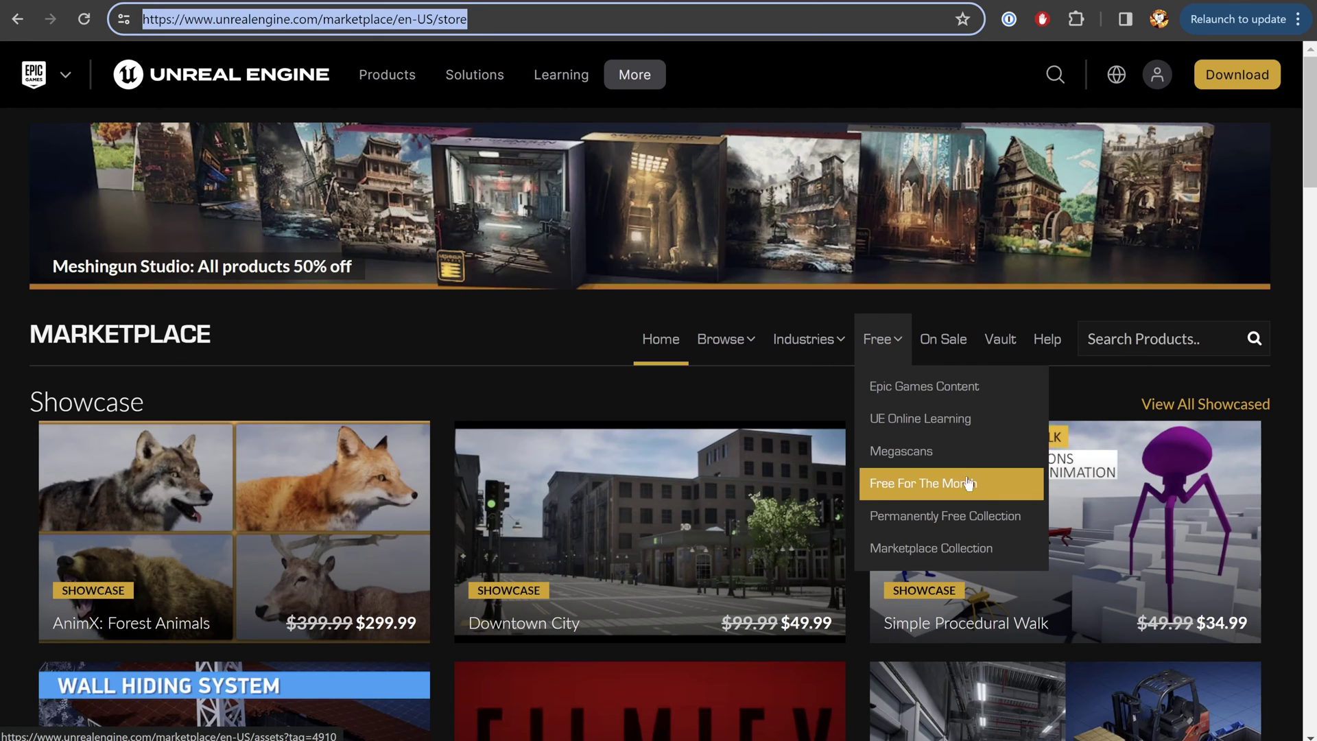
click(977, 386)
scroll(1011, 389, down, 15)
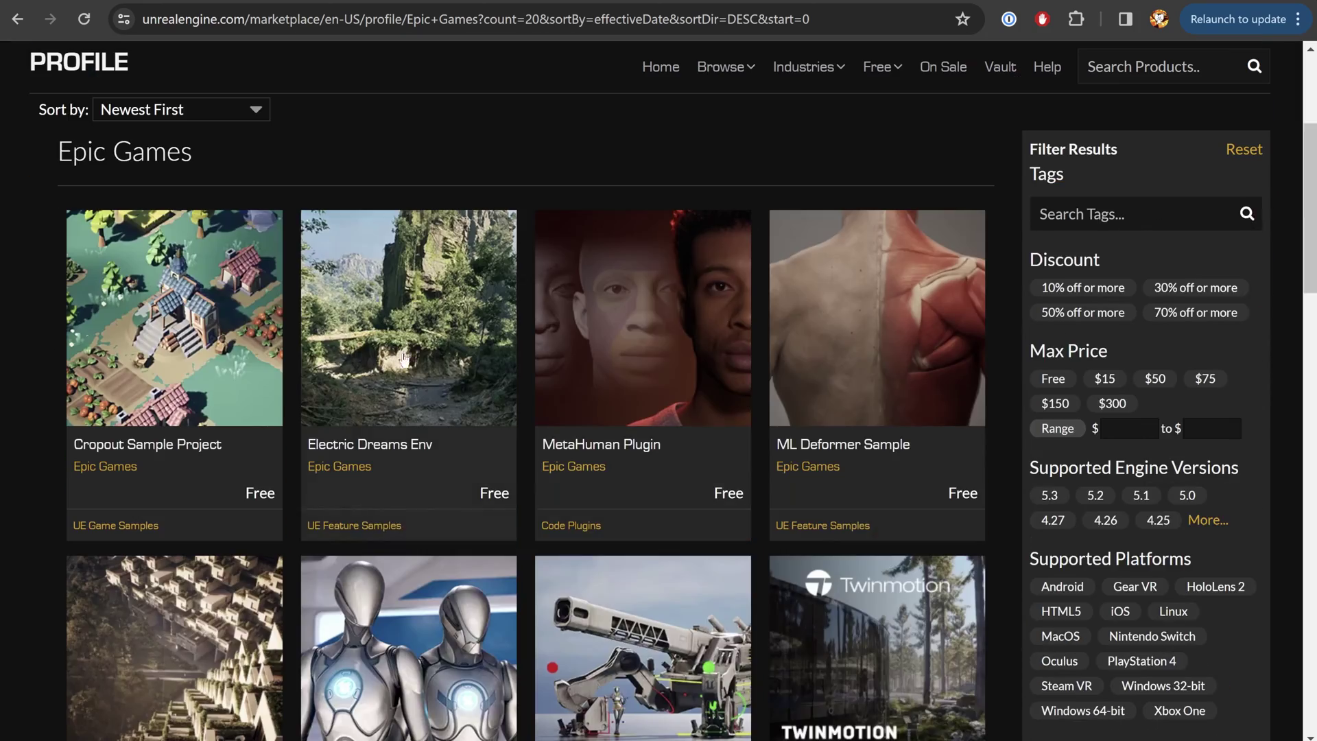
scroll(269, 352, down, 6)
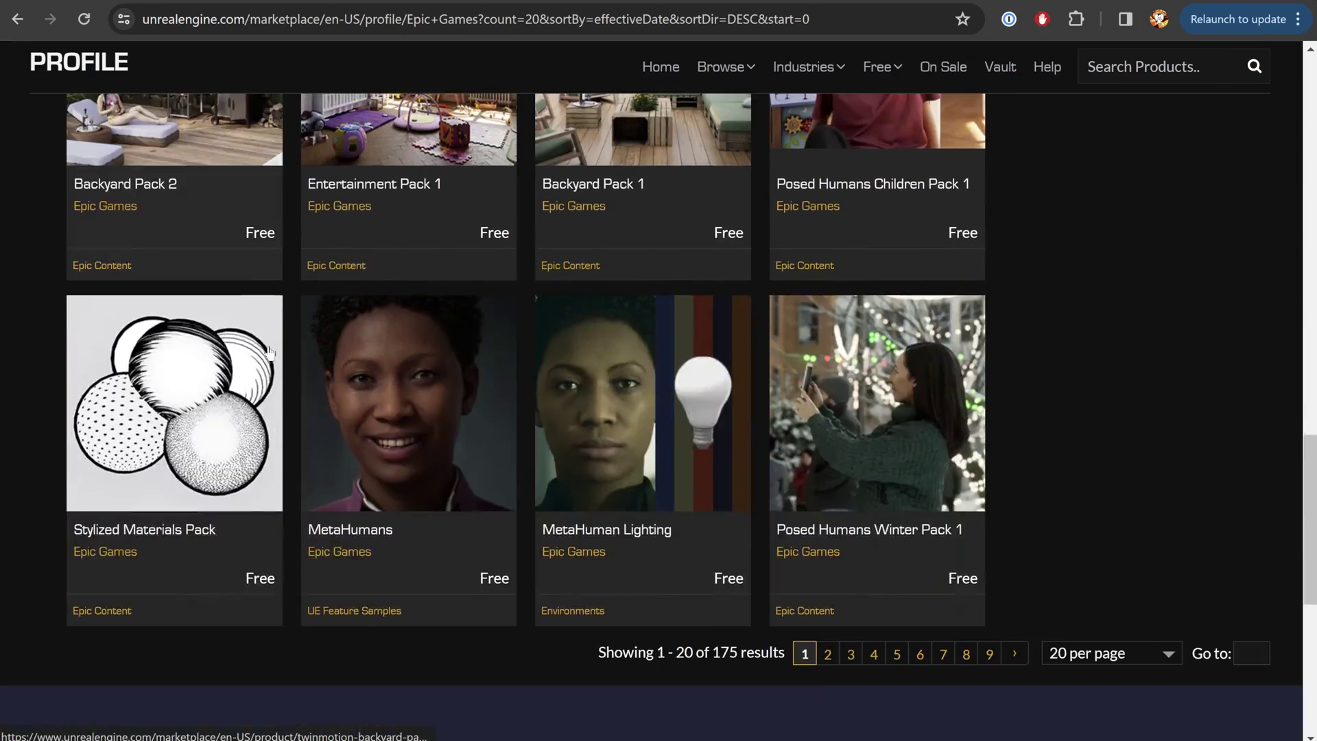
click(853, 652)
scroll(966, 484, down, 12)
scroll(966, 484, down, 8)
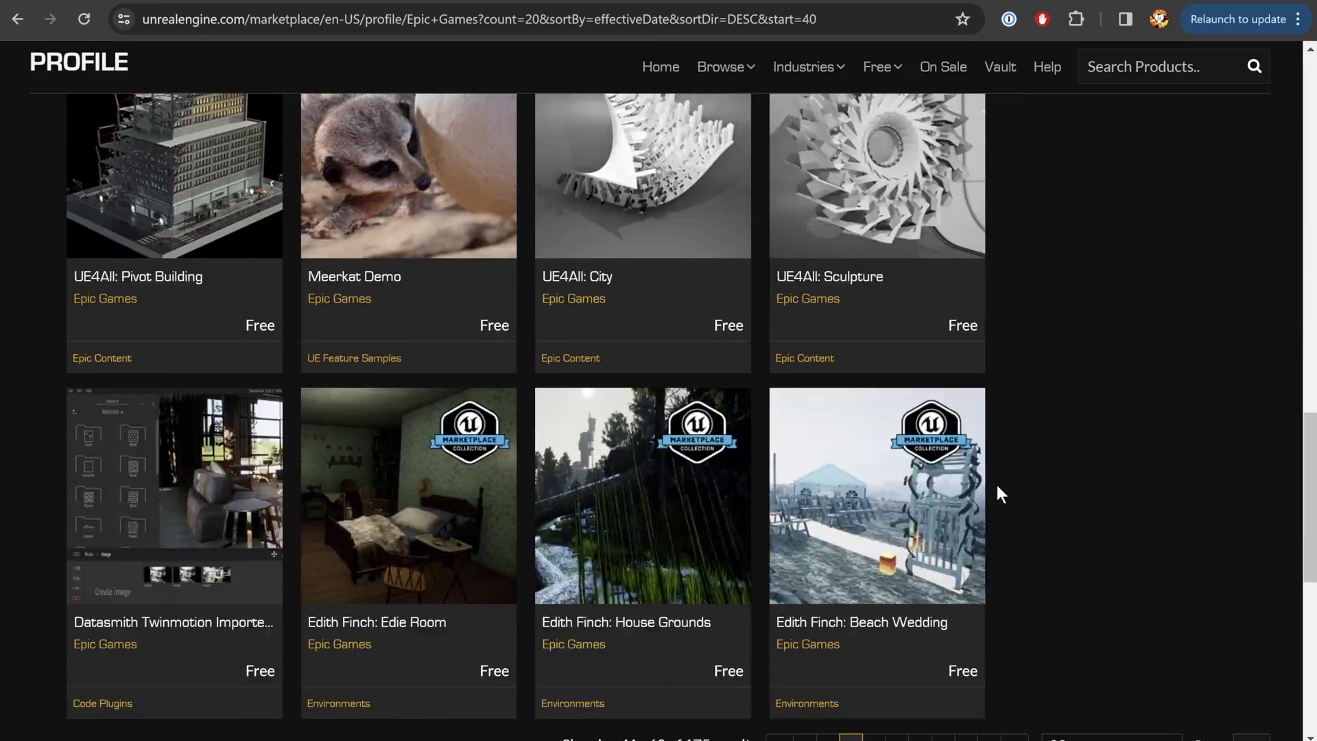
scroll(988, 447, up, 20)
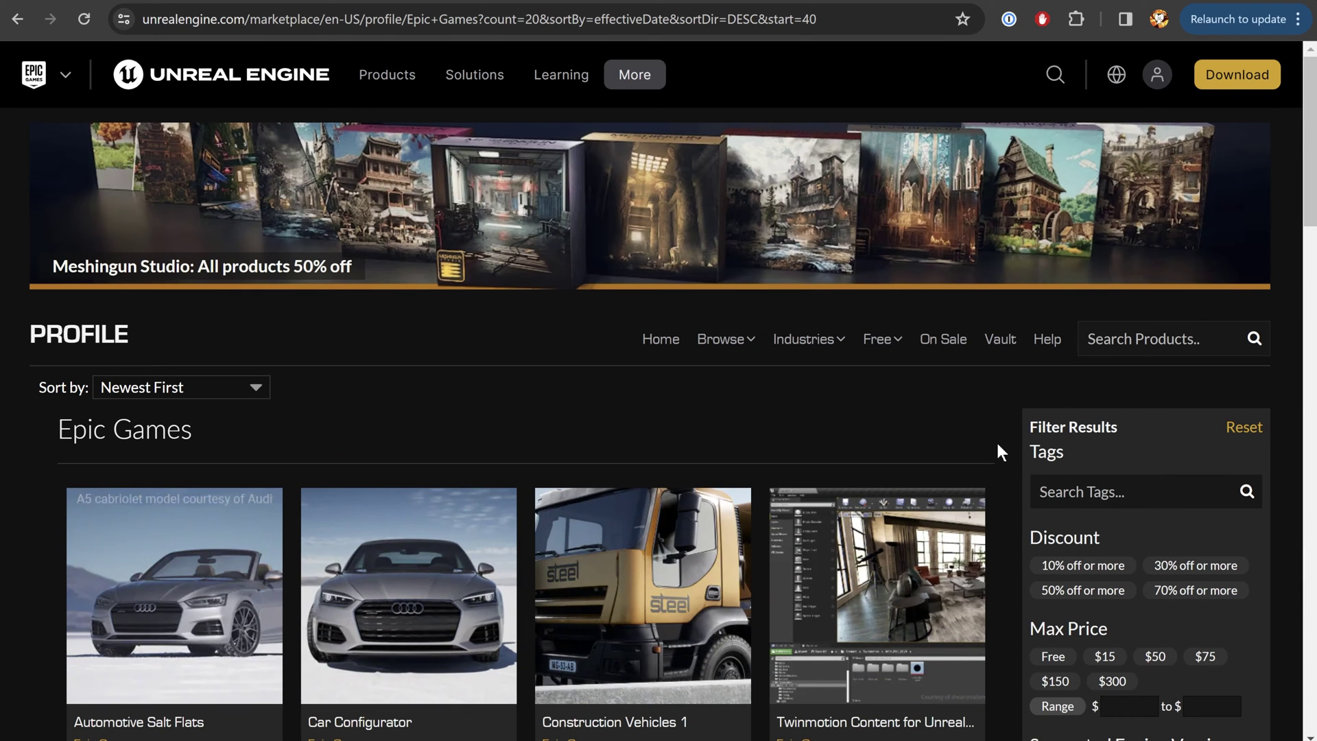
Switch to the free Quixel Megascans products listing and scroll through it.
mouse_move(882, 339)
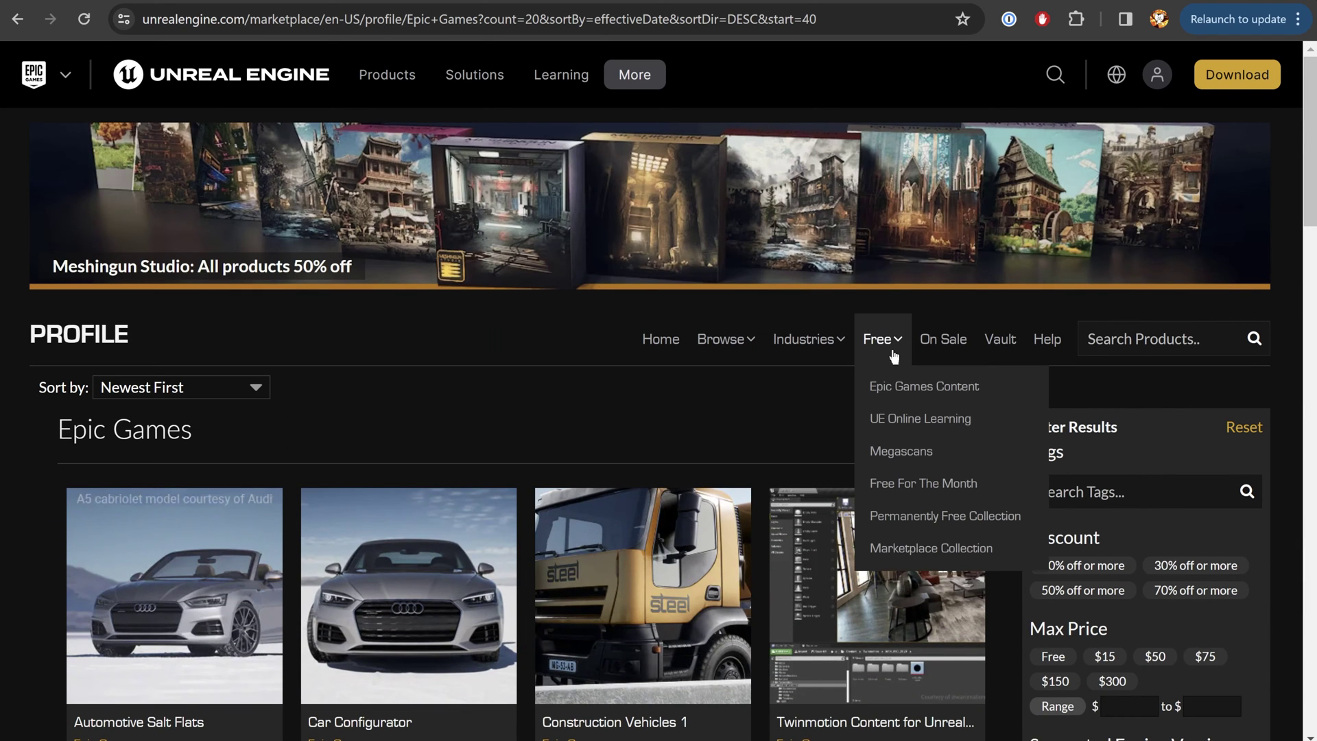
click(999, 451)
scroll(996, 444, down, 3)
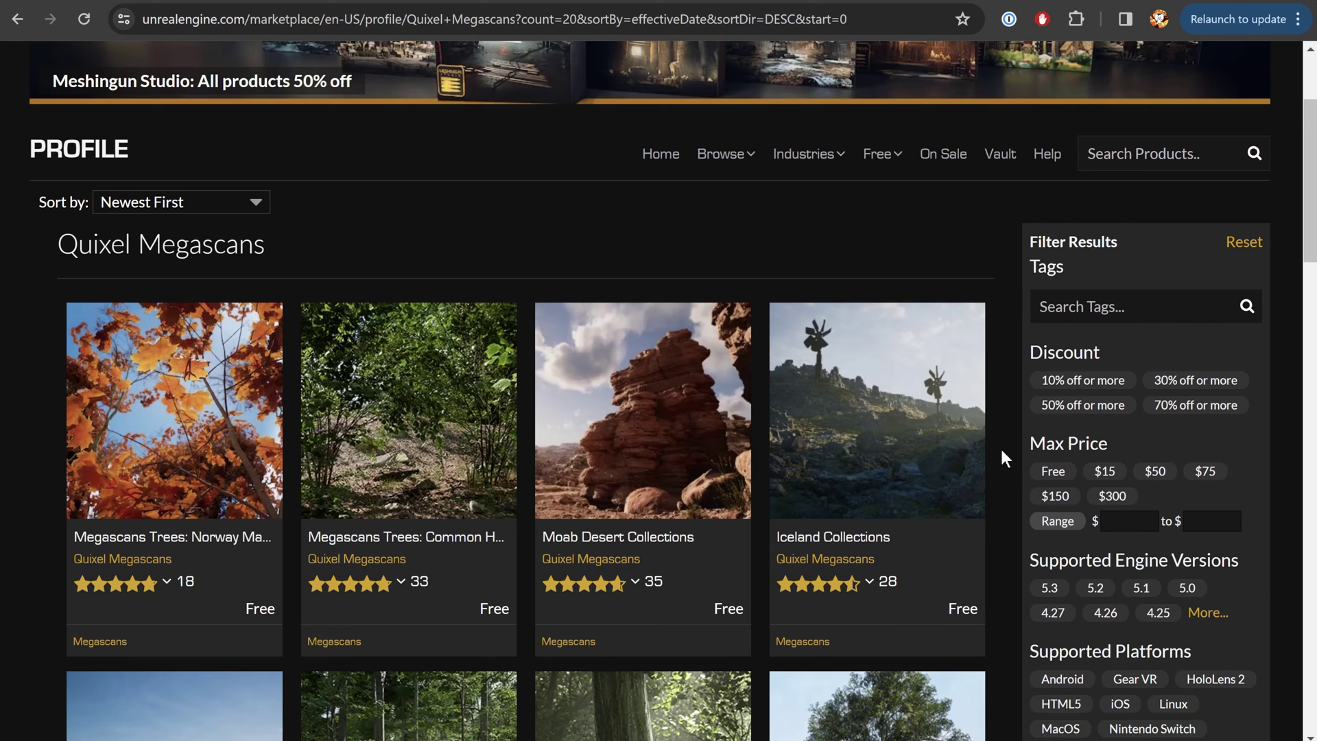
scroll(1000, 458, down, 1)
Open the Megascans Trees: Norway Maple product page and view its gallery images.
click(179, 328)
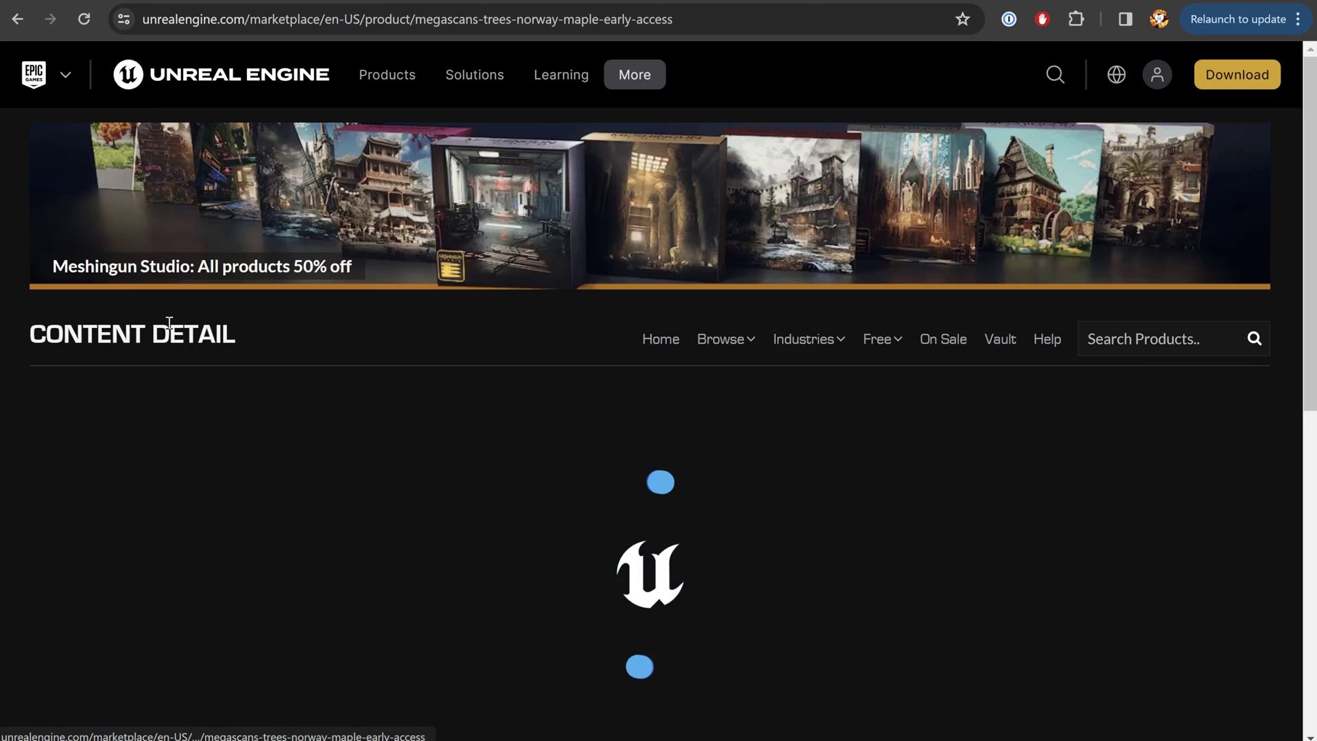
scroll(688, 391, down, 2)
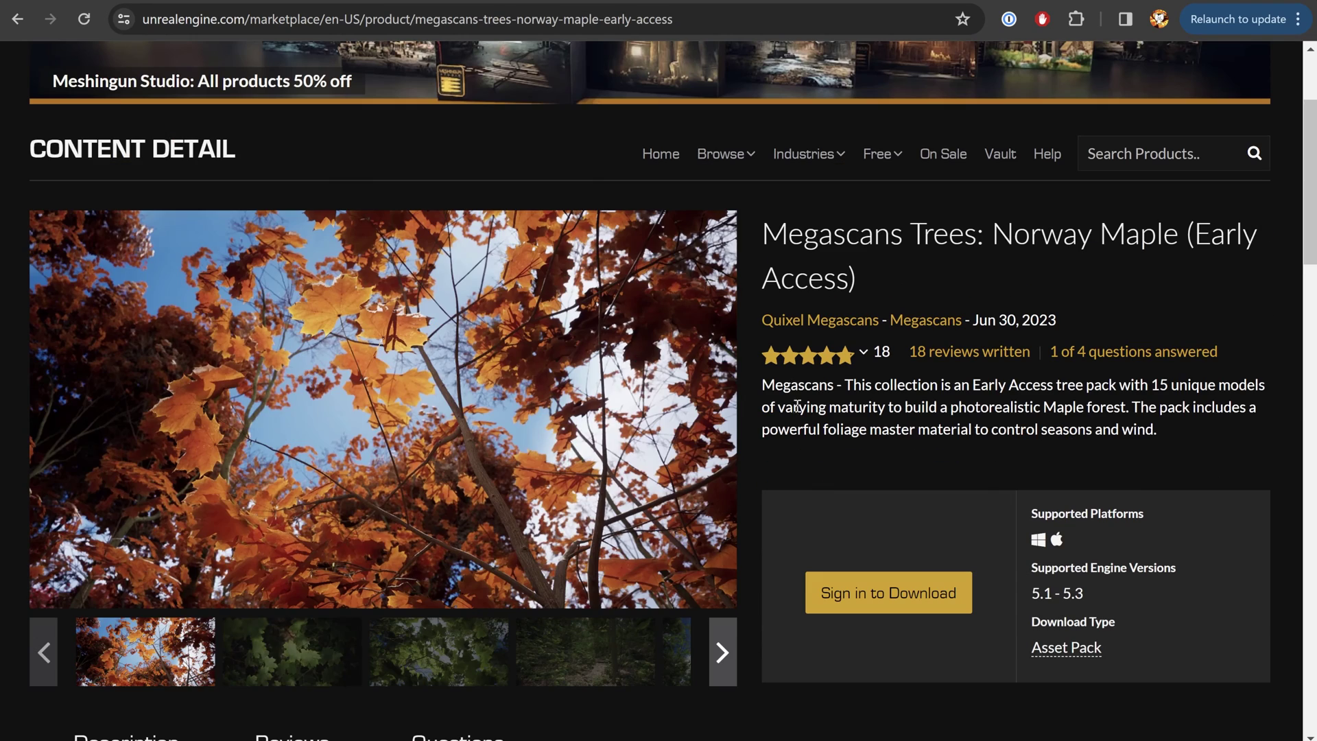
click(319, 665)
click(547, 661)
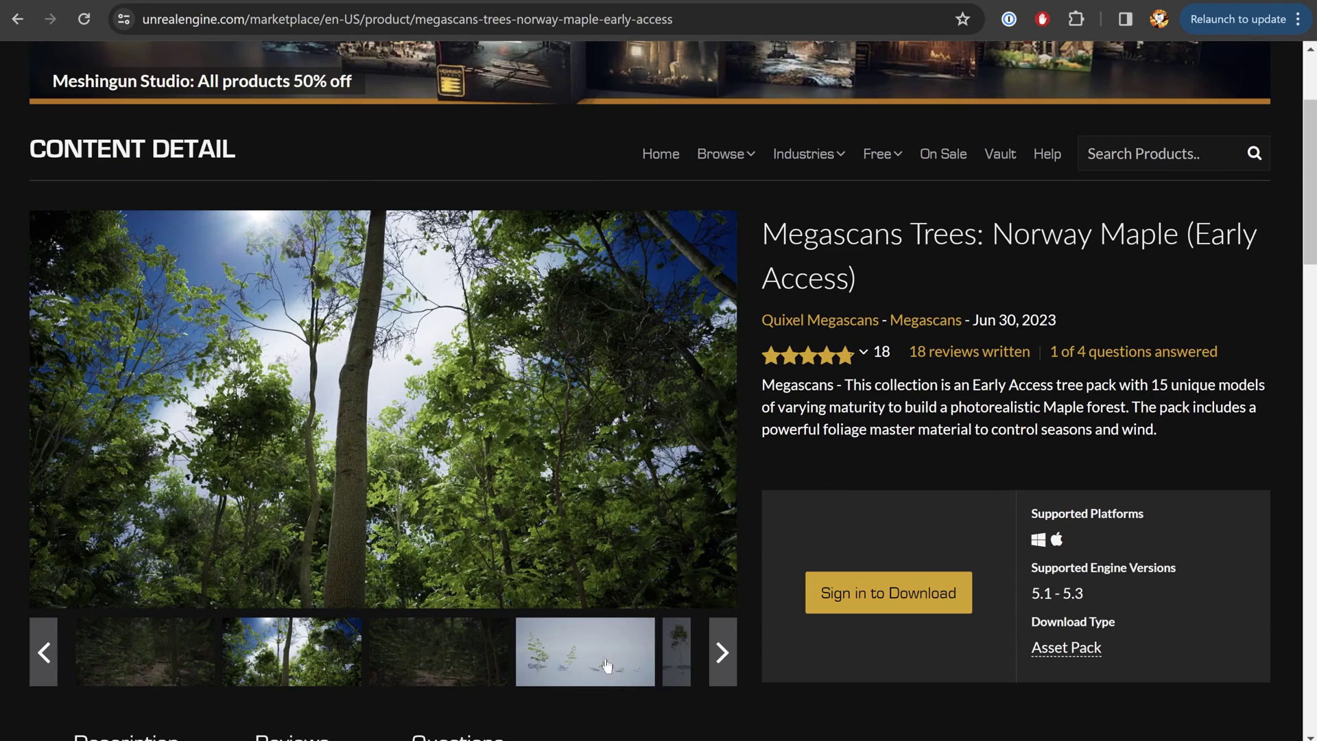
click(676, 655)
Sign in, claim the Norway Maple pack for free, and review its description.
click(858, 583)
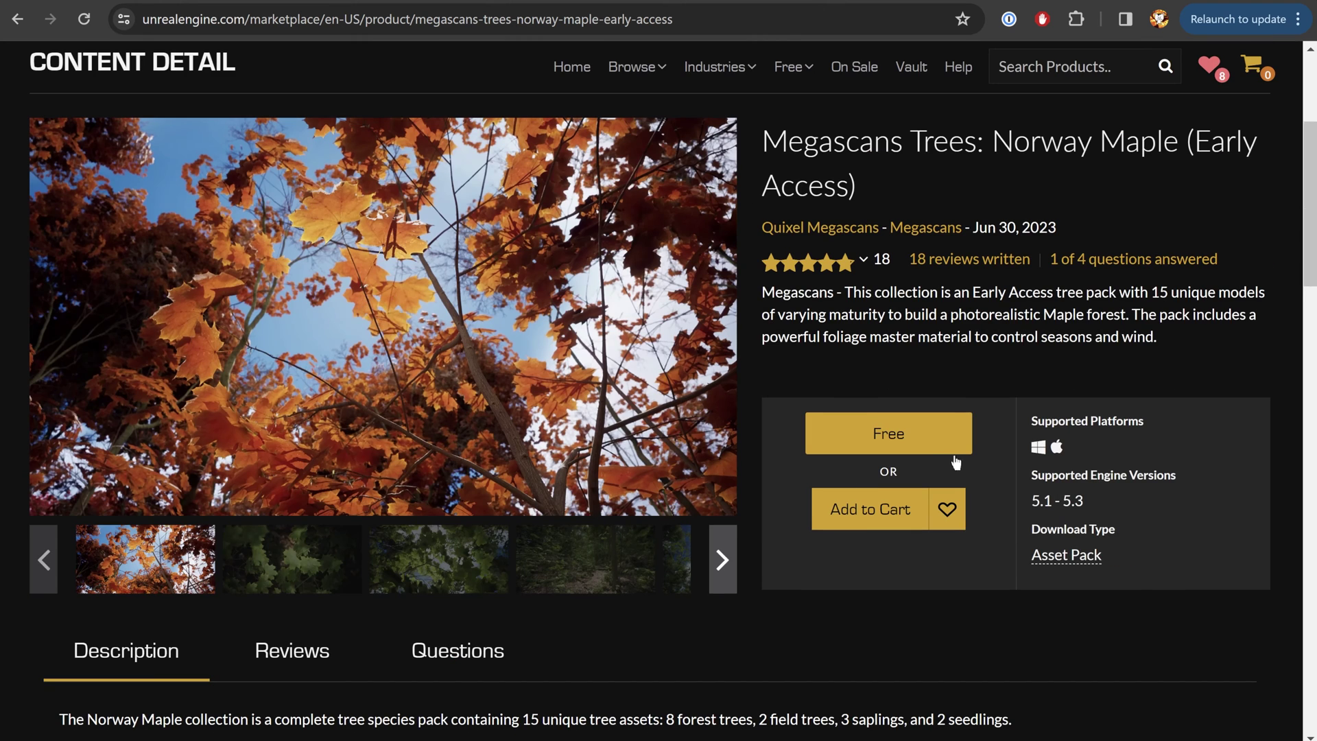
click(902, 443)
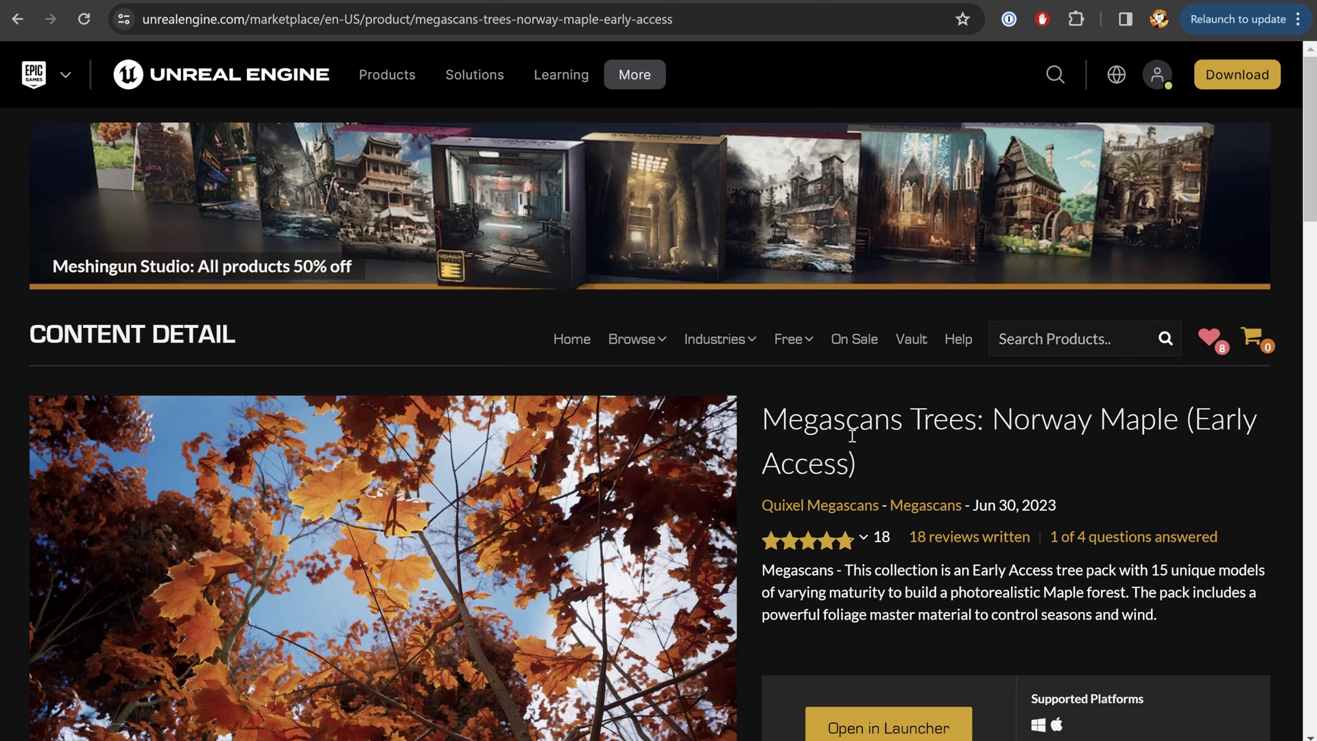
scroll(851, 436, down, 15)
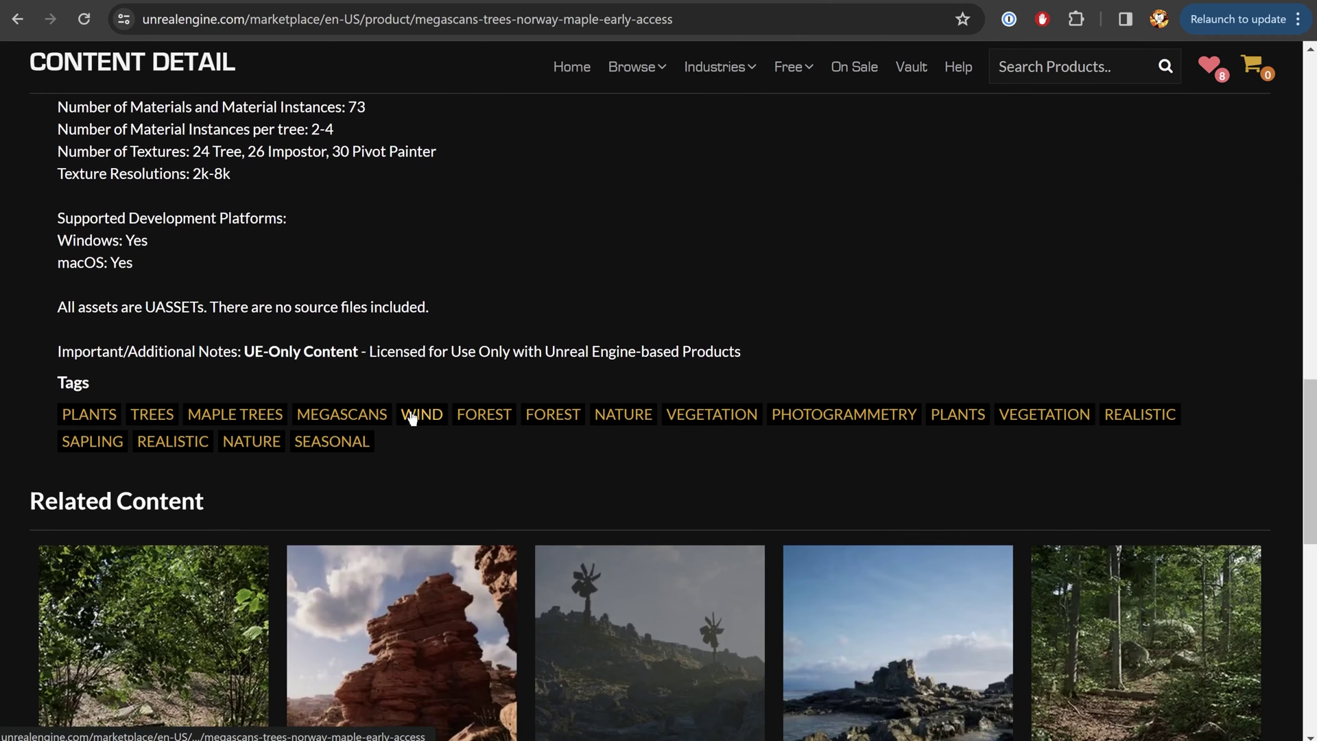
scroll(420, 415, up, 1)
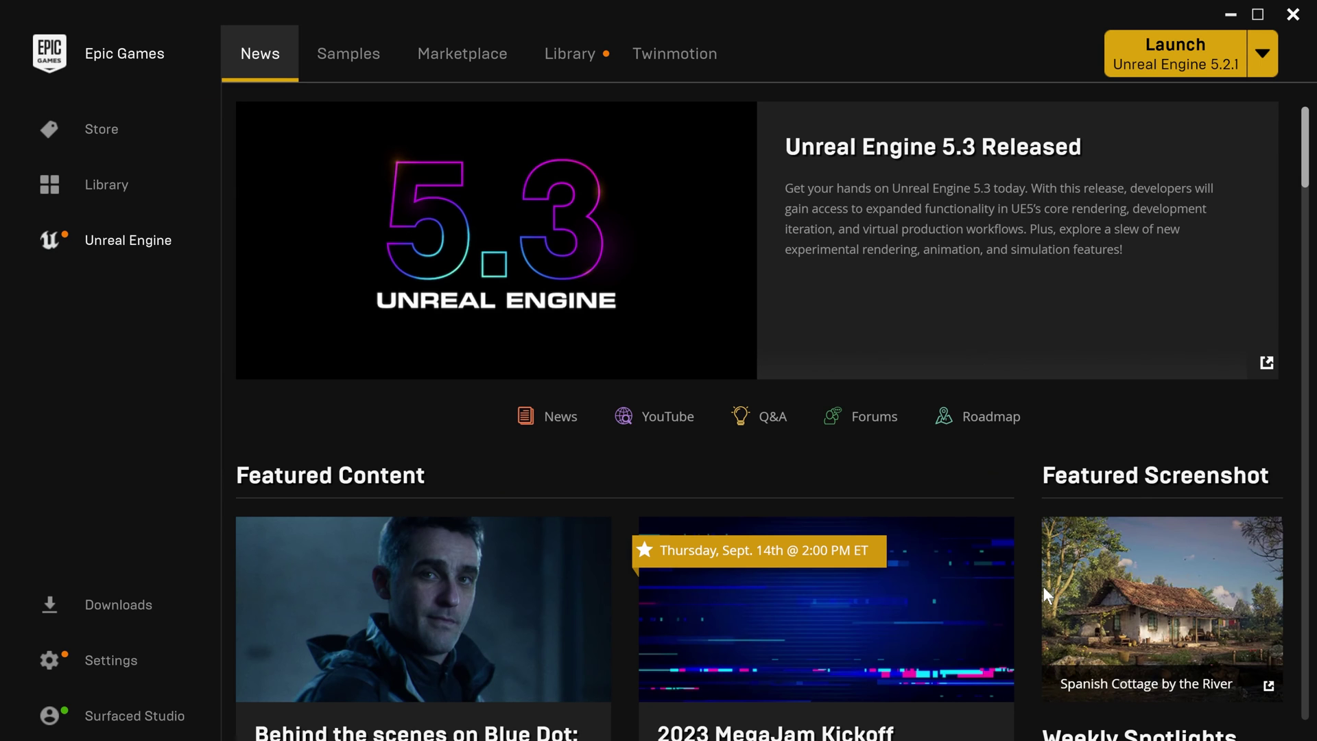
Find the Megascans Trees: Norway Maple pack in the Library vault and open it in Epic Games Launcher.
click(569, 53)
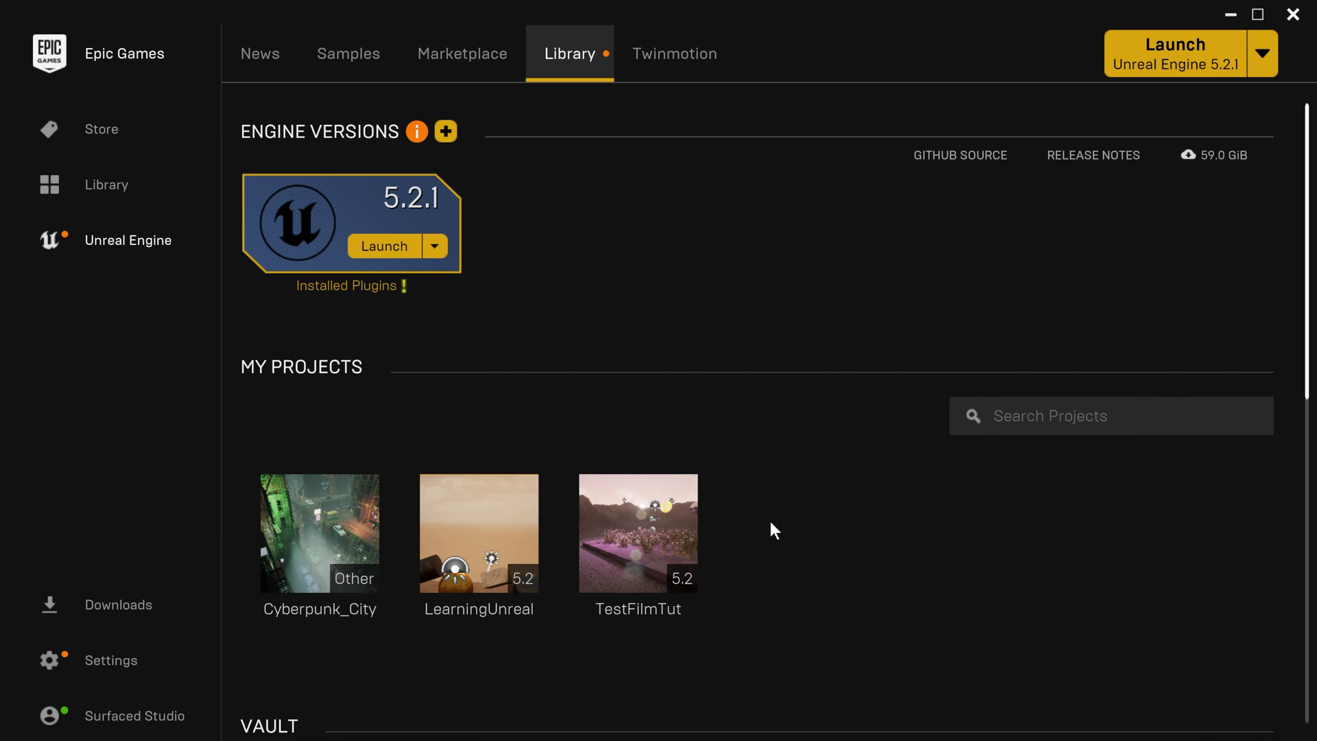
scroll(771, 514, down, 1)
scroll(788, 382, down, 6)
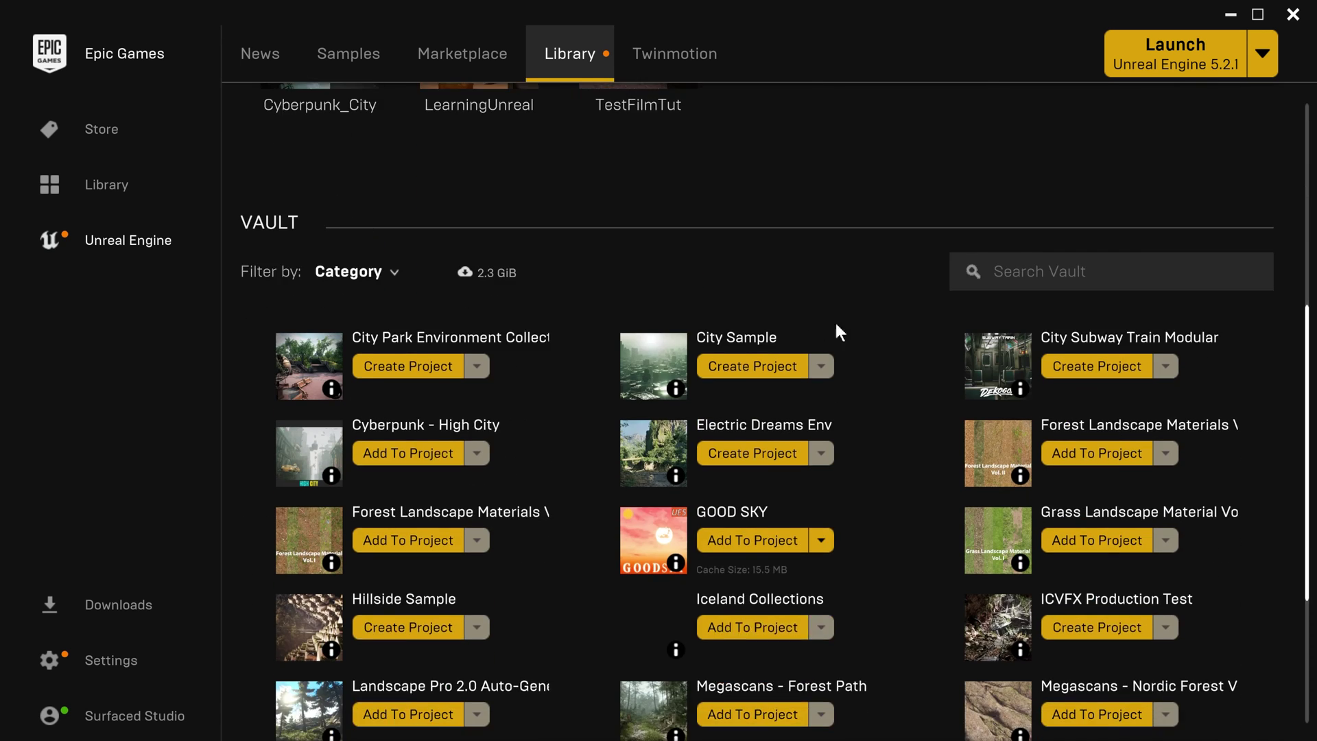
scroll(878, 295, down, 1)
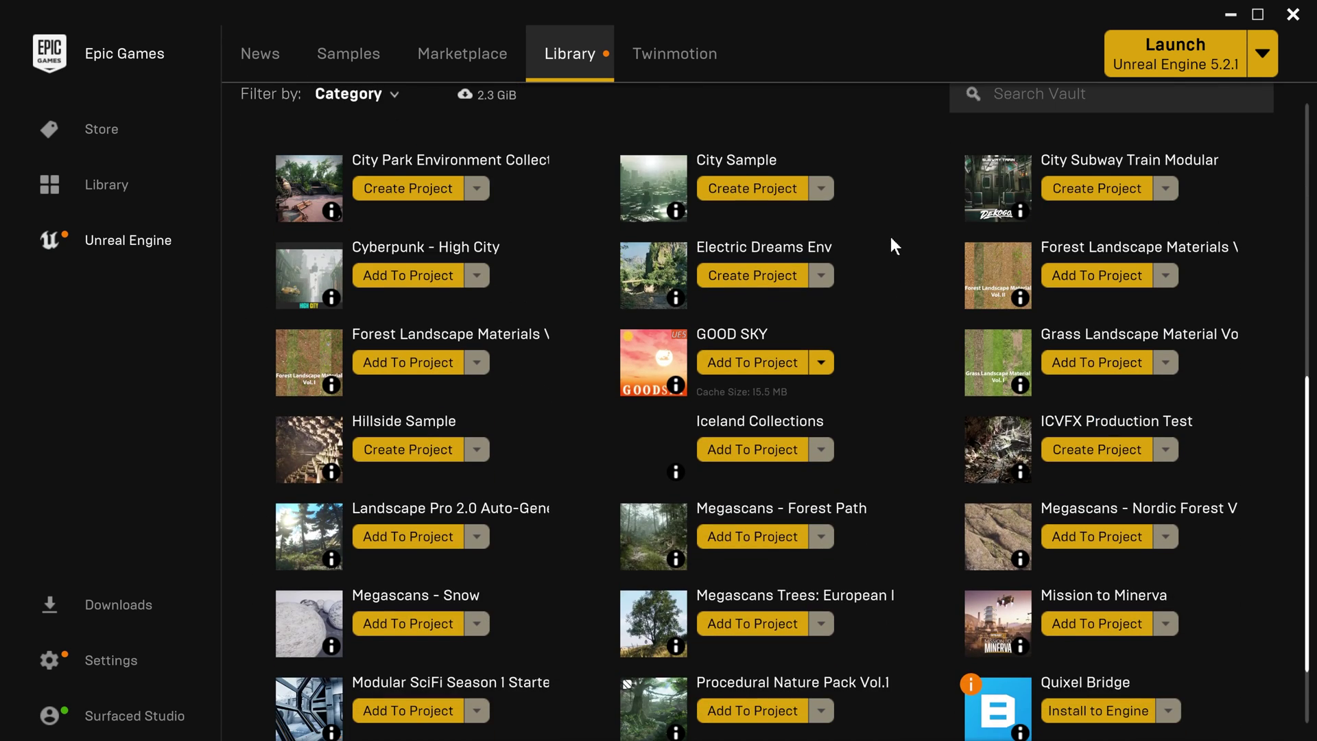
scroll(891, 238, down, 2)
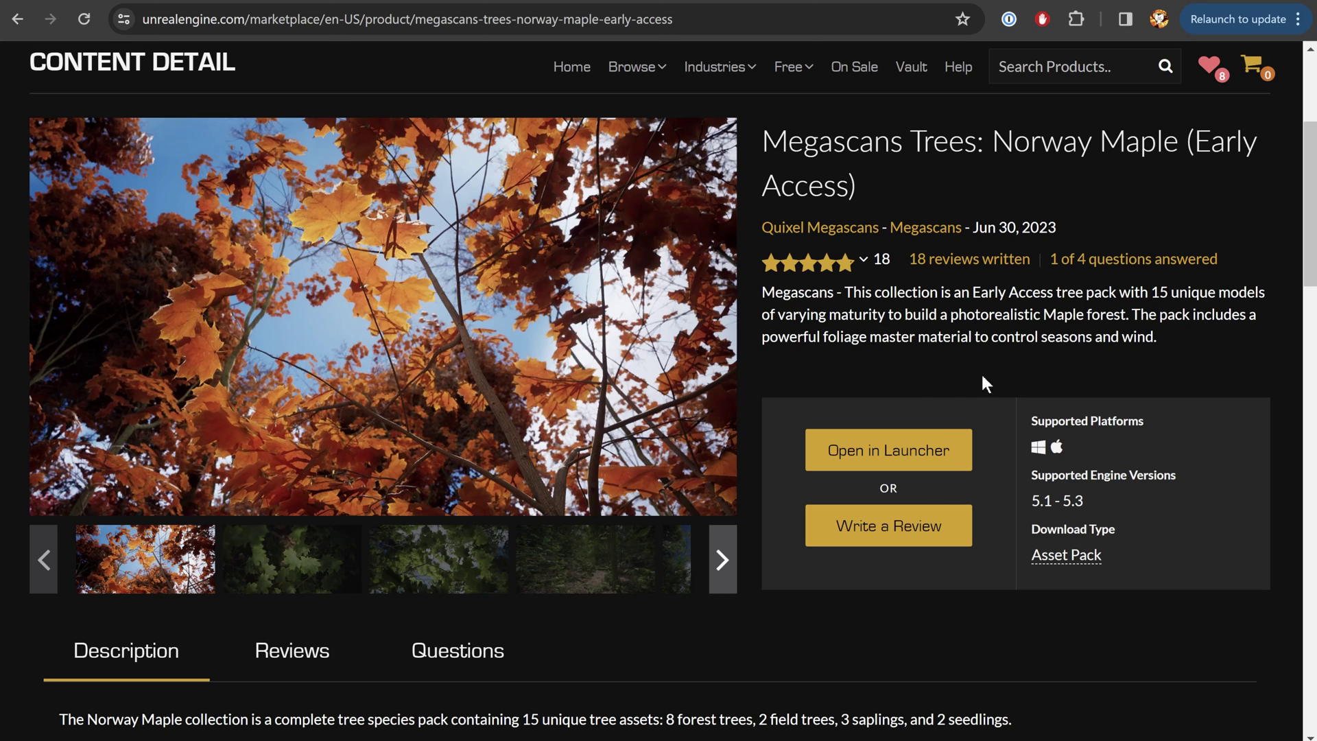
click(956, 459)
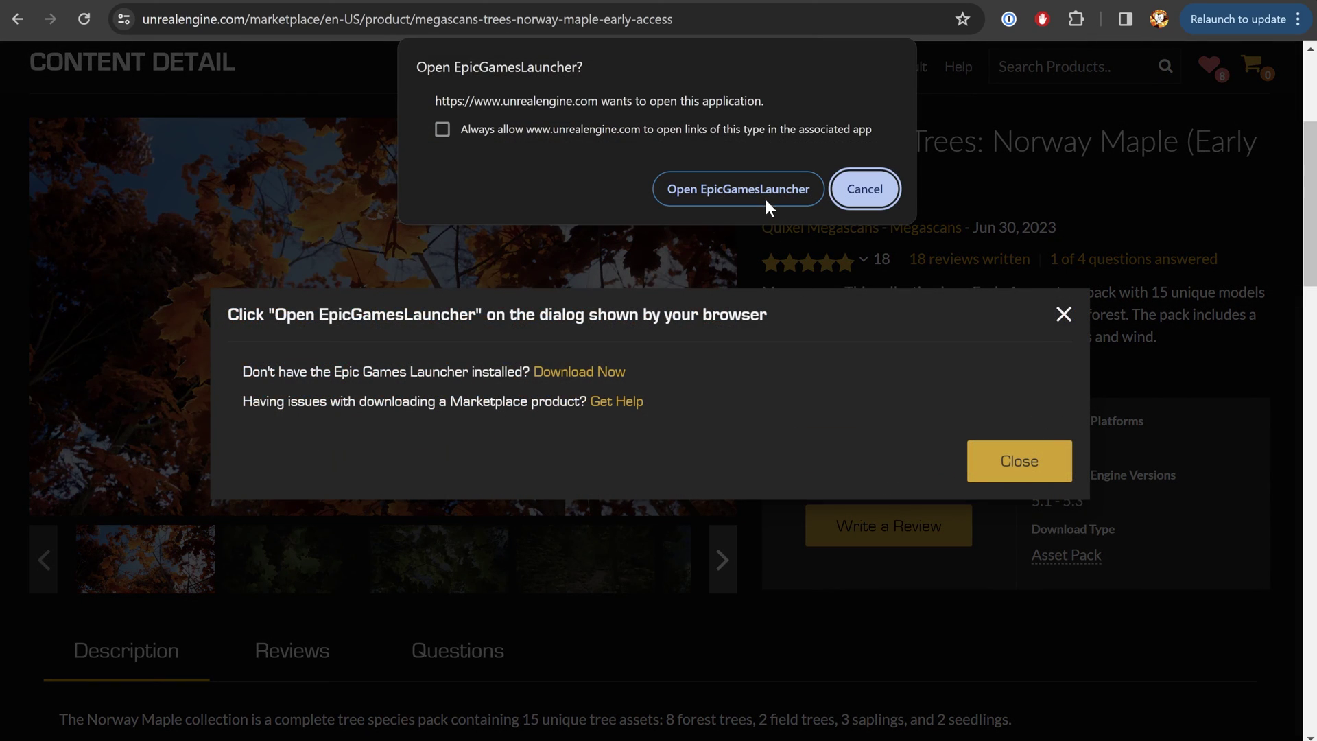
click(765, 199)
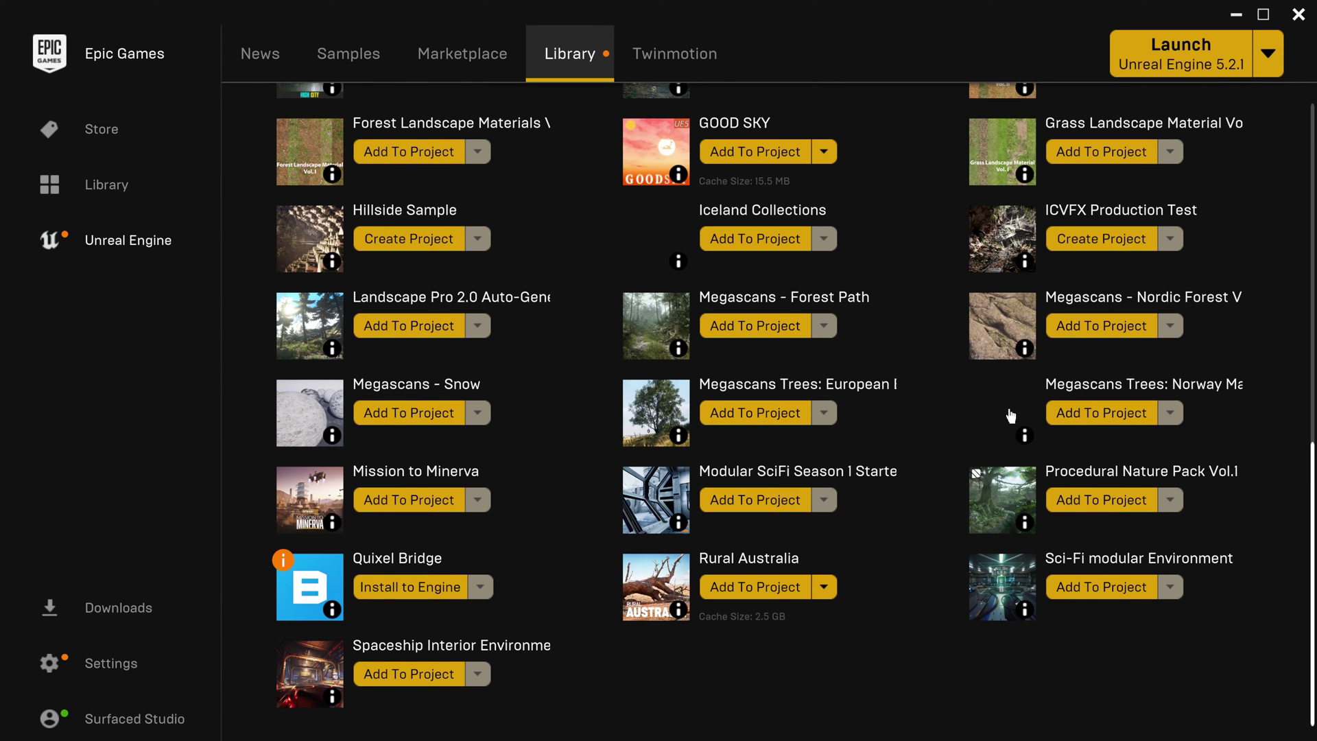
Add Megascans Trees: Norway Maple to the LearningUnreal project.
click(1114, 415)
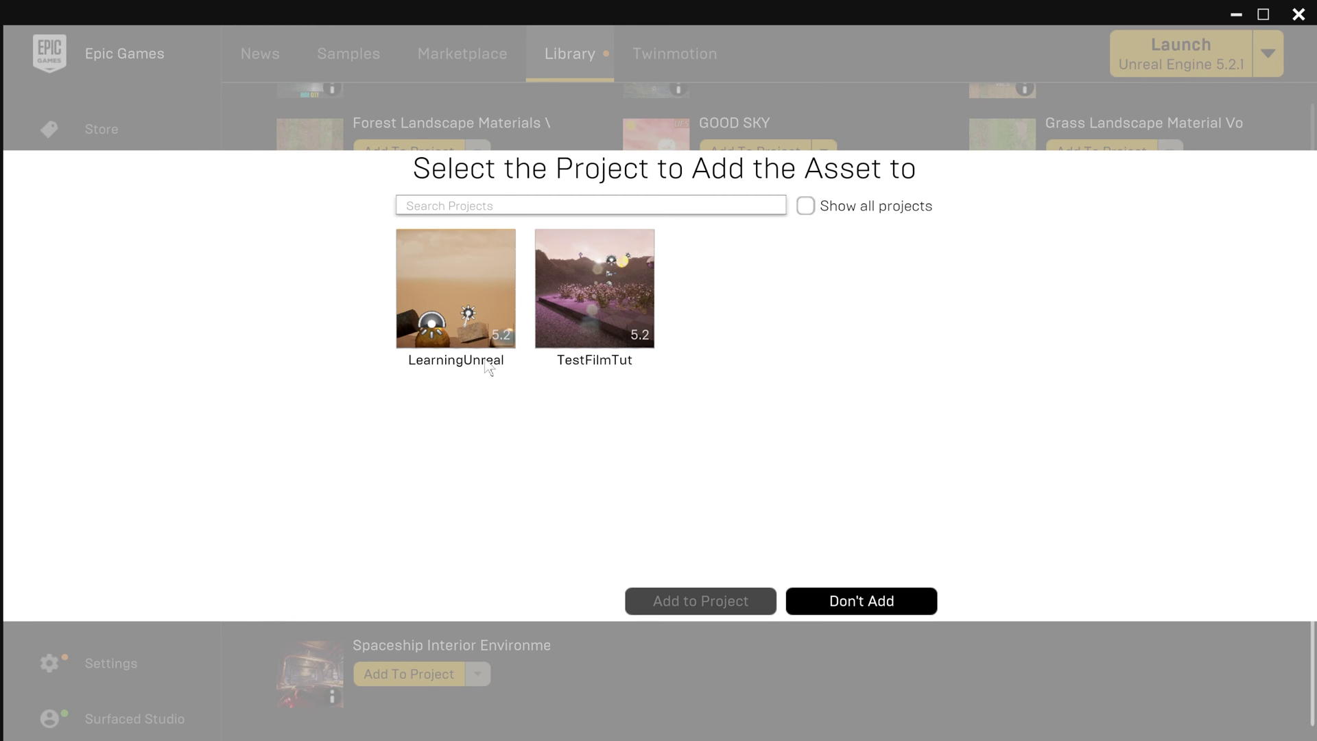
click(446, 282)
click(733, 607)
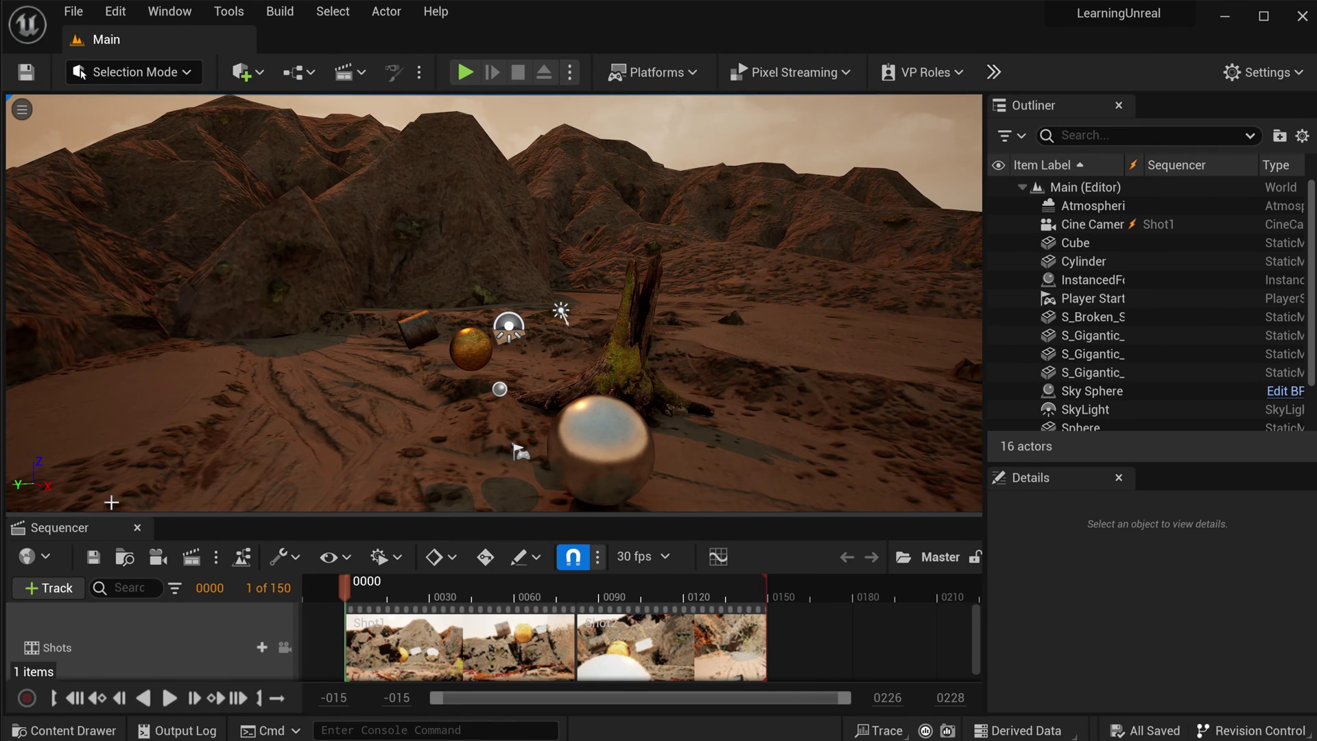
Close the Sequencer and open NorwayMaple/Geometry/SimpleWind in the Content Drawer.
click(137, 529)
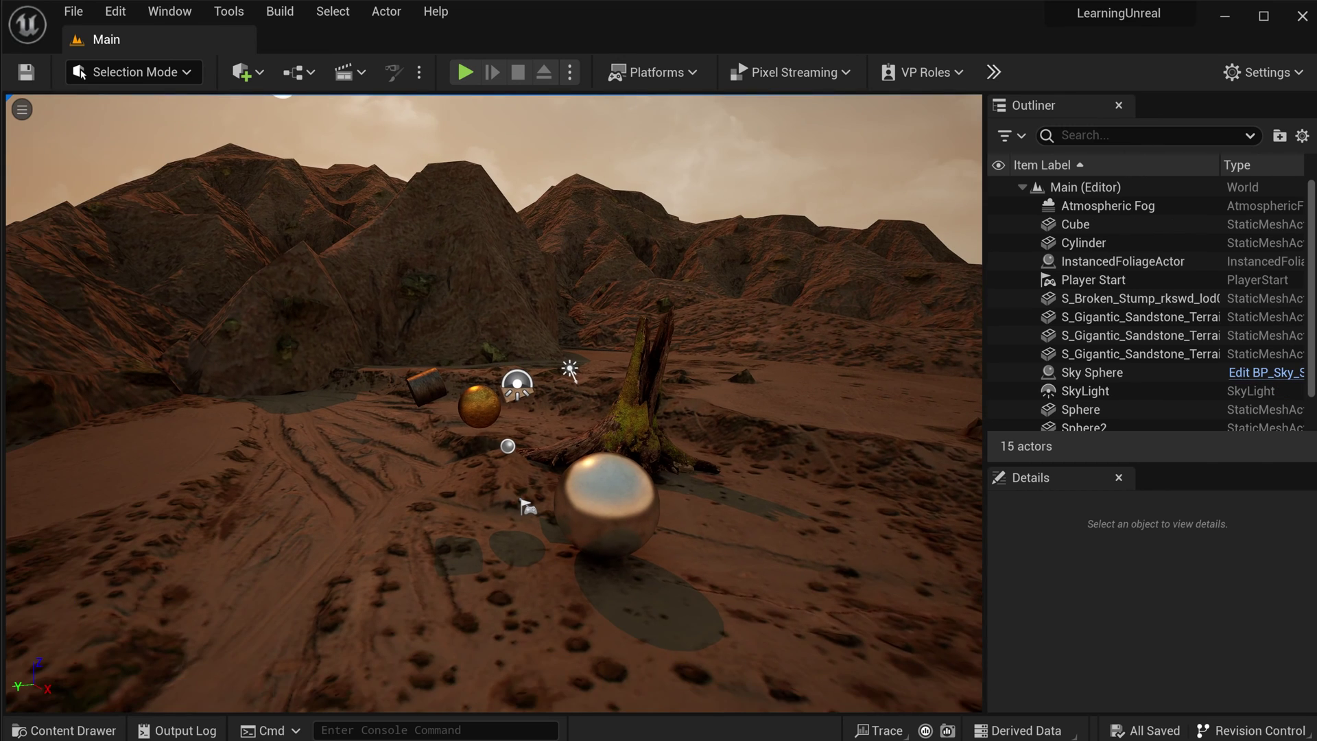
click(65, 731)
click(137, 587)
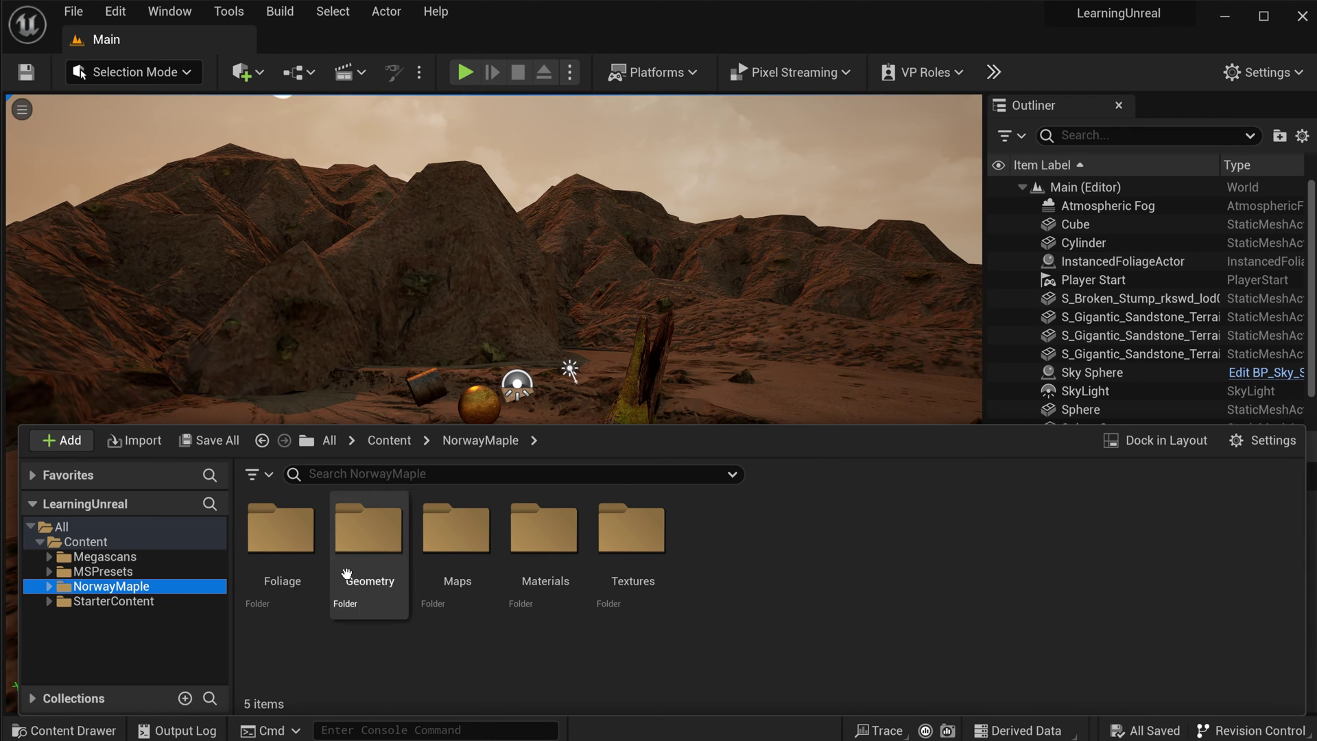
double_click(363, 538)
double_click(381, 605)
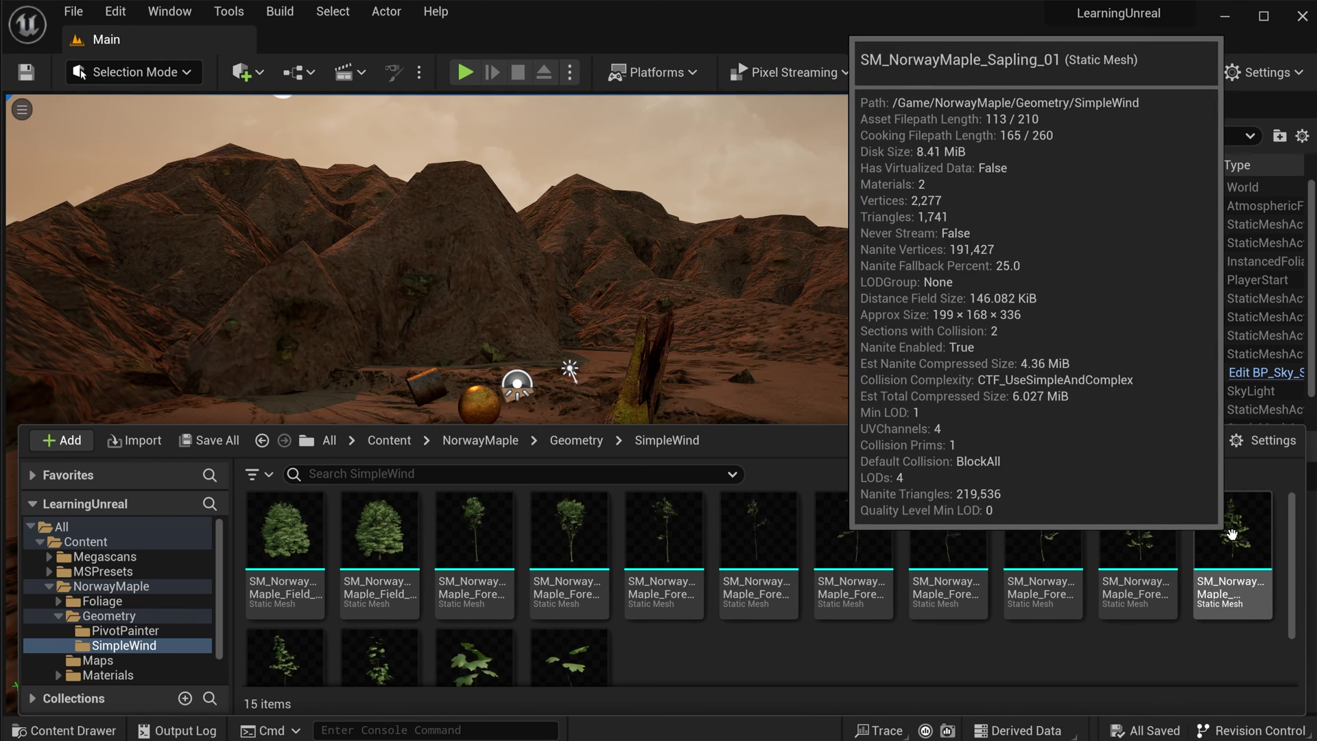
Place SM_NorwayMaple_Sapling_01 and the Norway Maple field tree into the desert level.
drag(1206, 533, 354, 483)
key(ctrl+space)
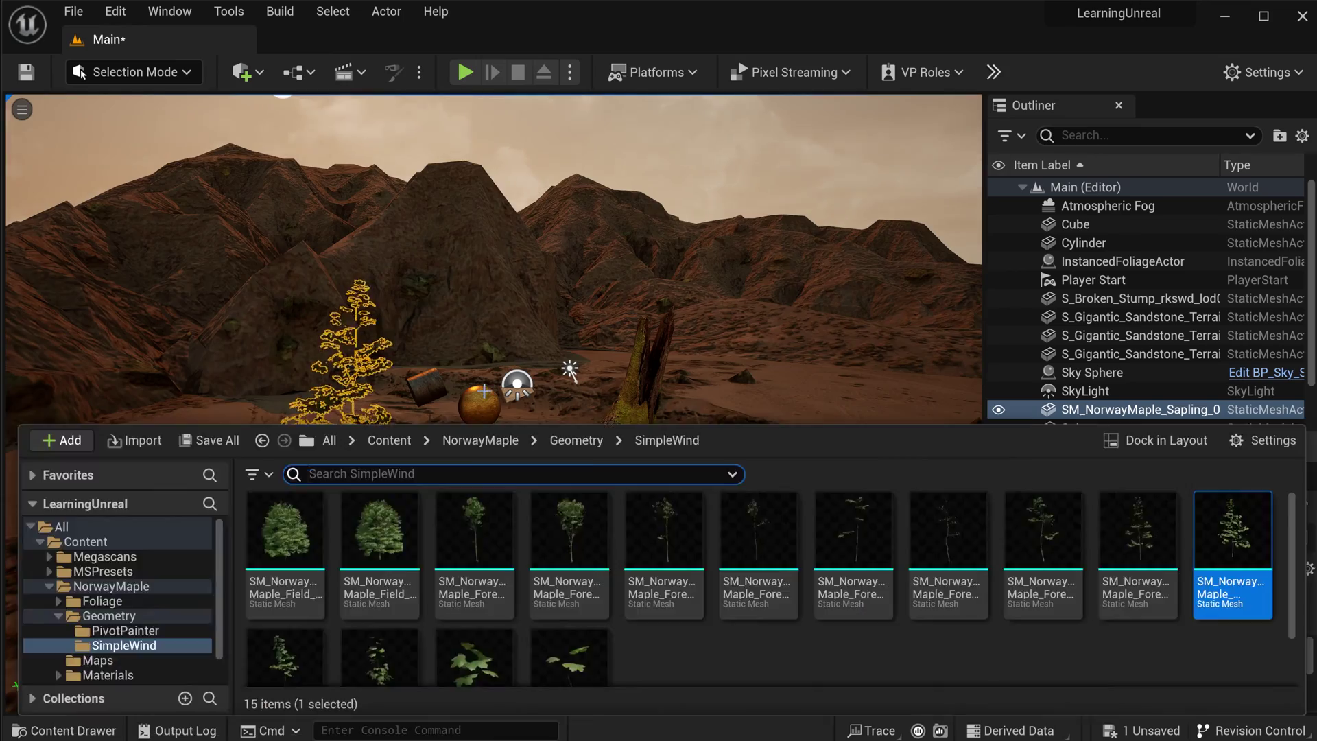
drag(796, 394, 796, 394)
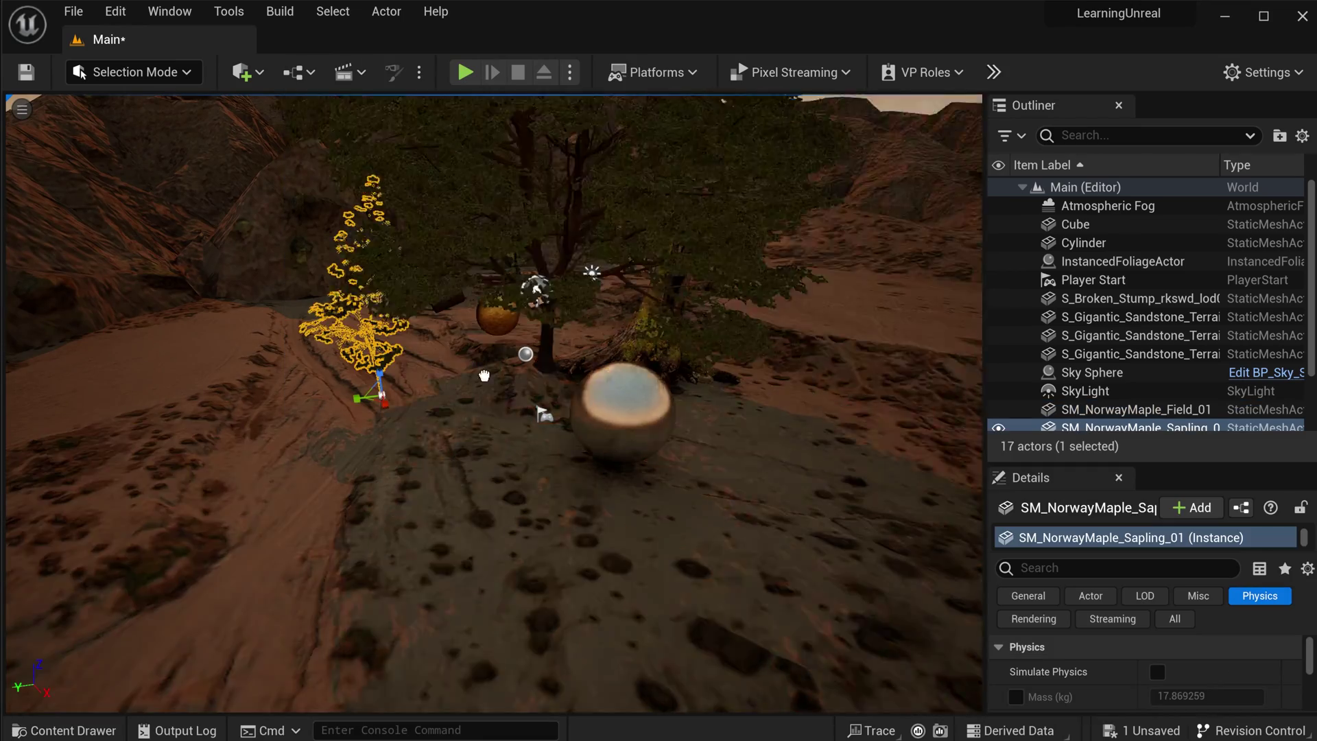
Fly the camera to frame the new maples beside the stump against the sky.
click(764, 331)
right_drag(764, 332, 740, 404)
click(549, 288)
right_drag(549, 289, 604, 288)
click(814, 428)
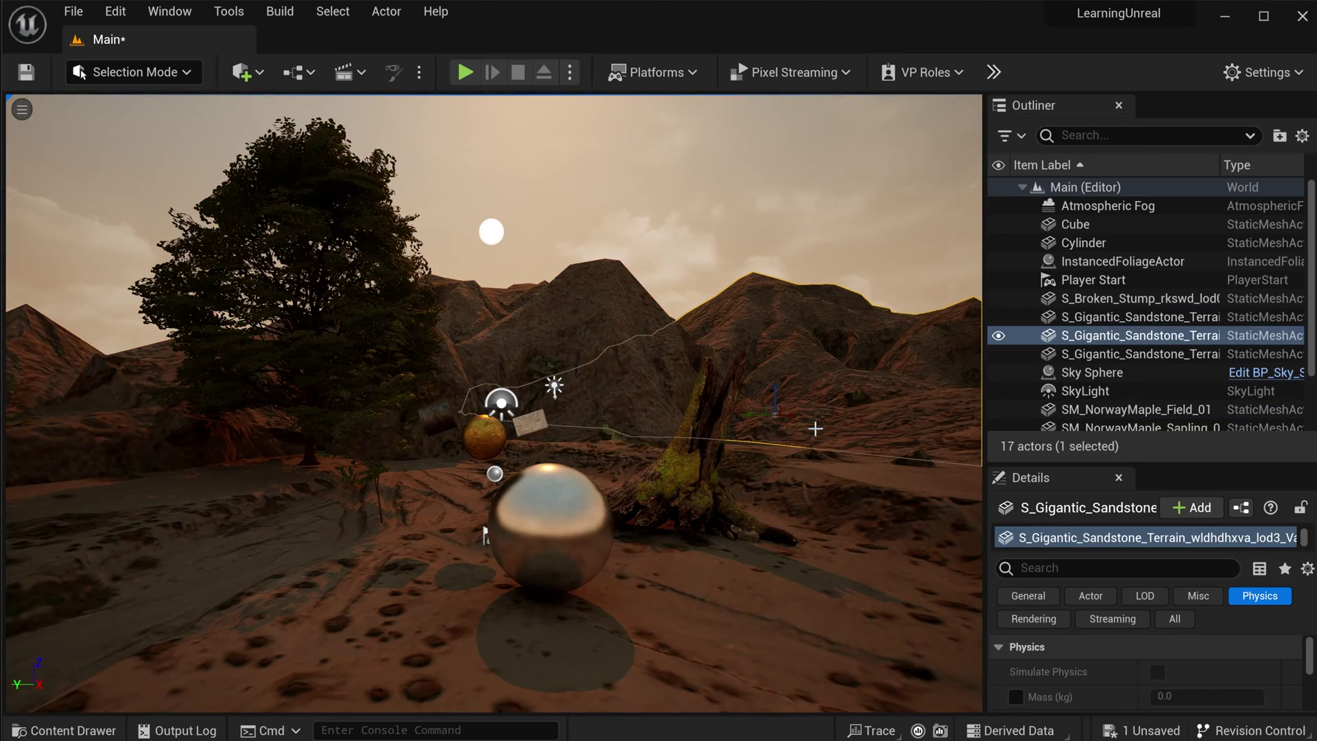
click(1138, 353)
click(964, 268)
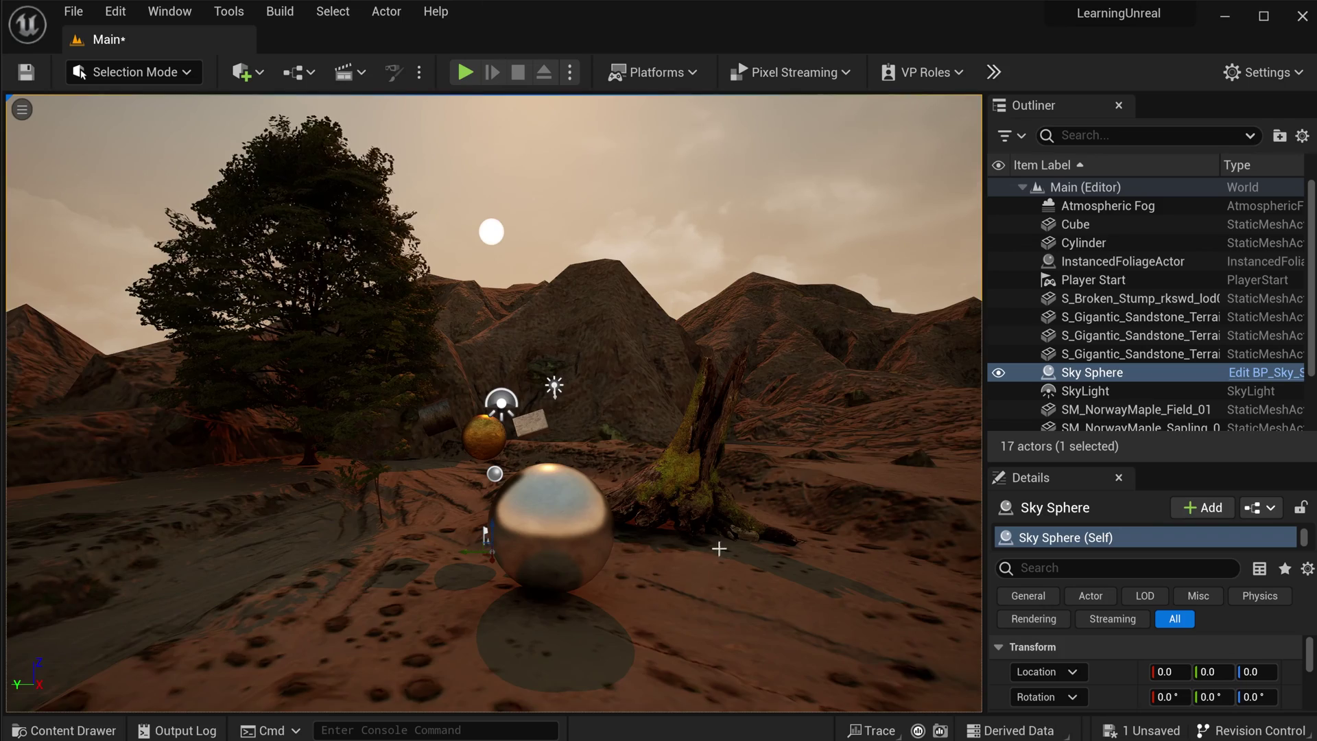
middle_drag(719, 549, 718, 446)
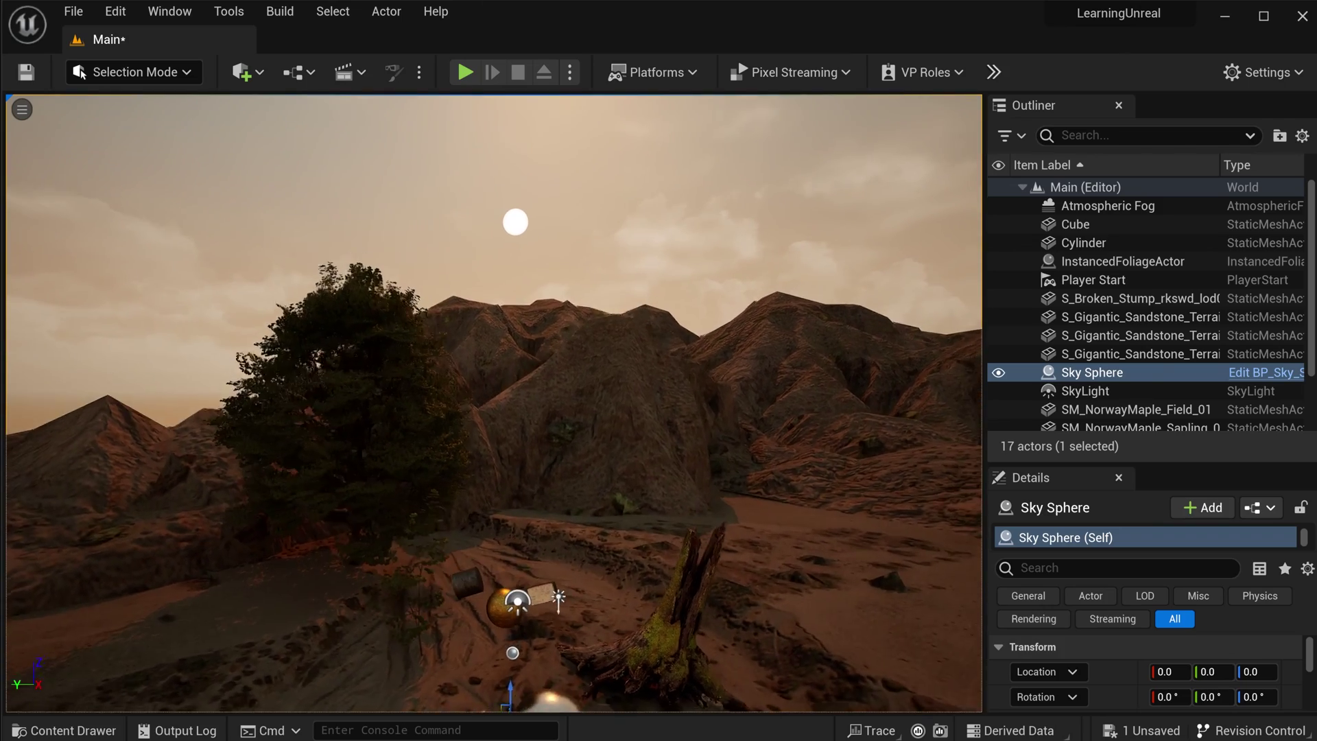
drag(719, 445, 699, 343)
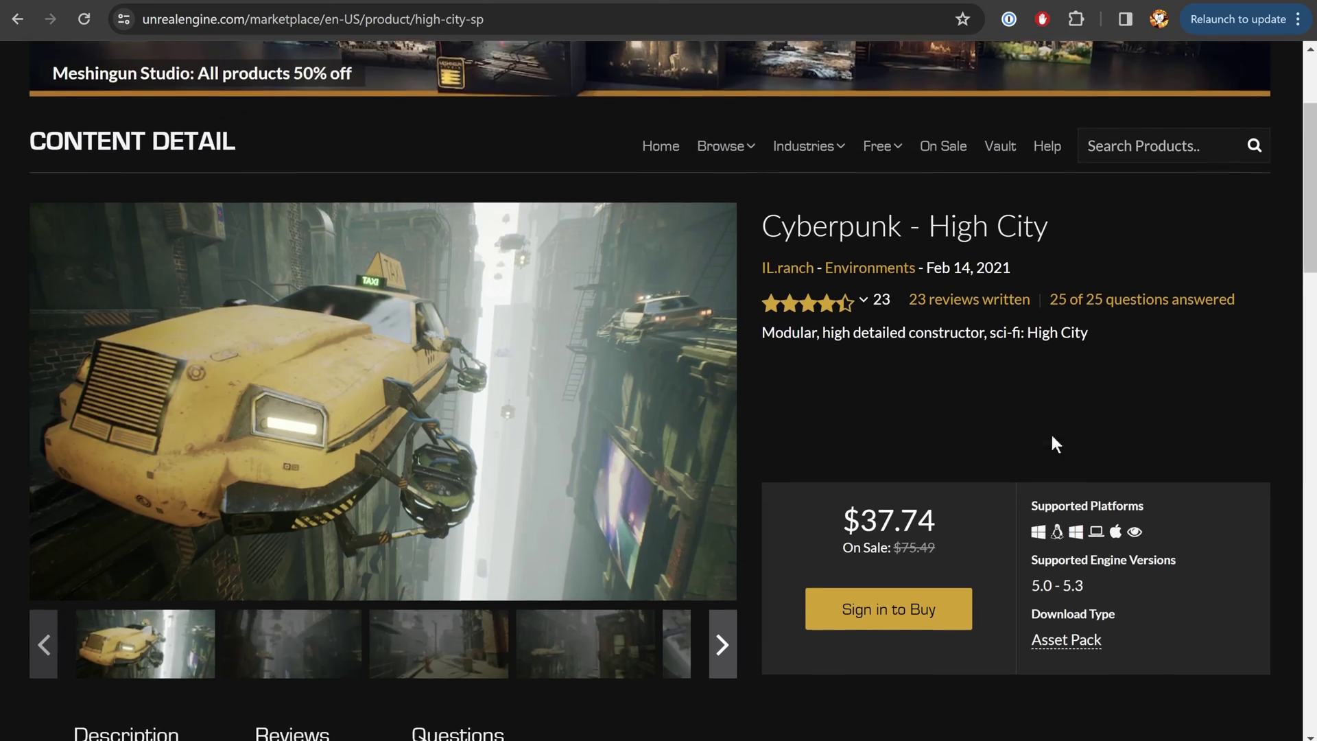
Scroll down the Cyberpunk - High City product page.
scroll(969, 458, down, 2)
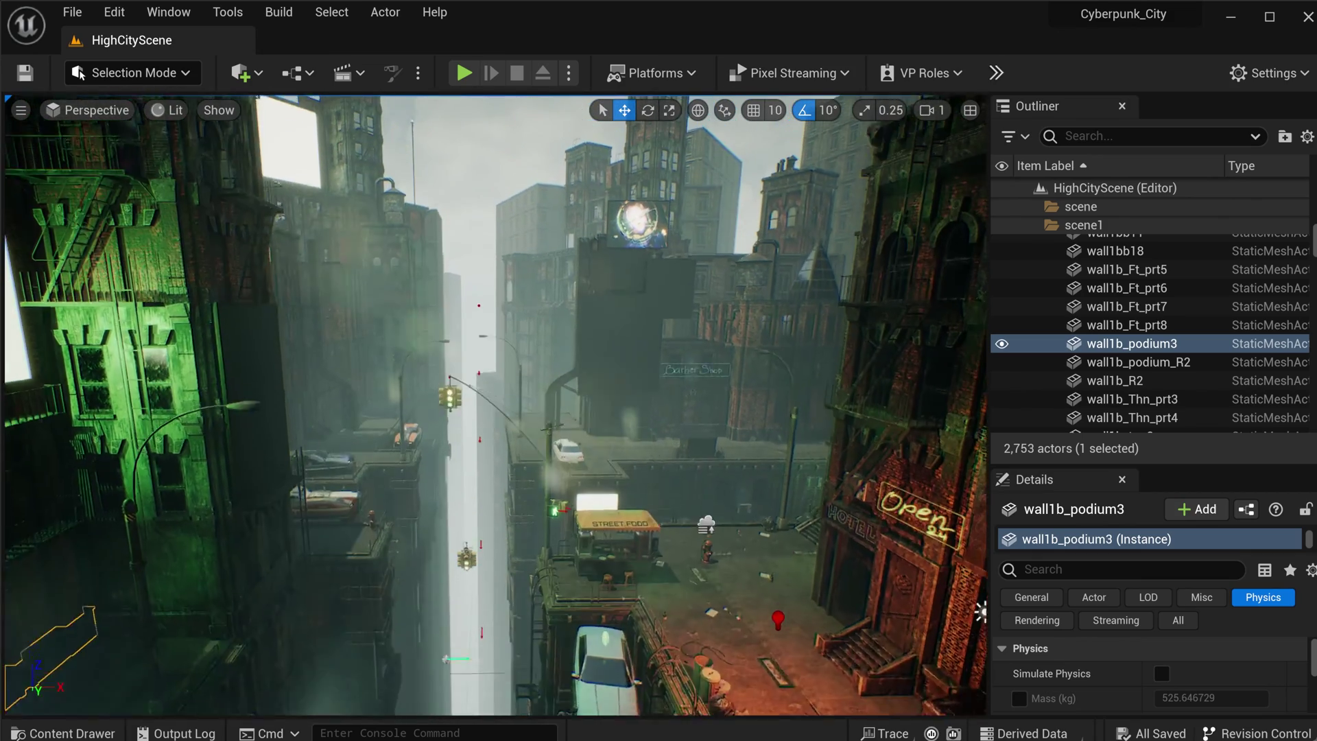
Open Master_Sequence_Final, lock the viewport to its shot cameras, and preview frame 0016.
key(ctrl+space)
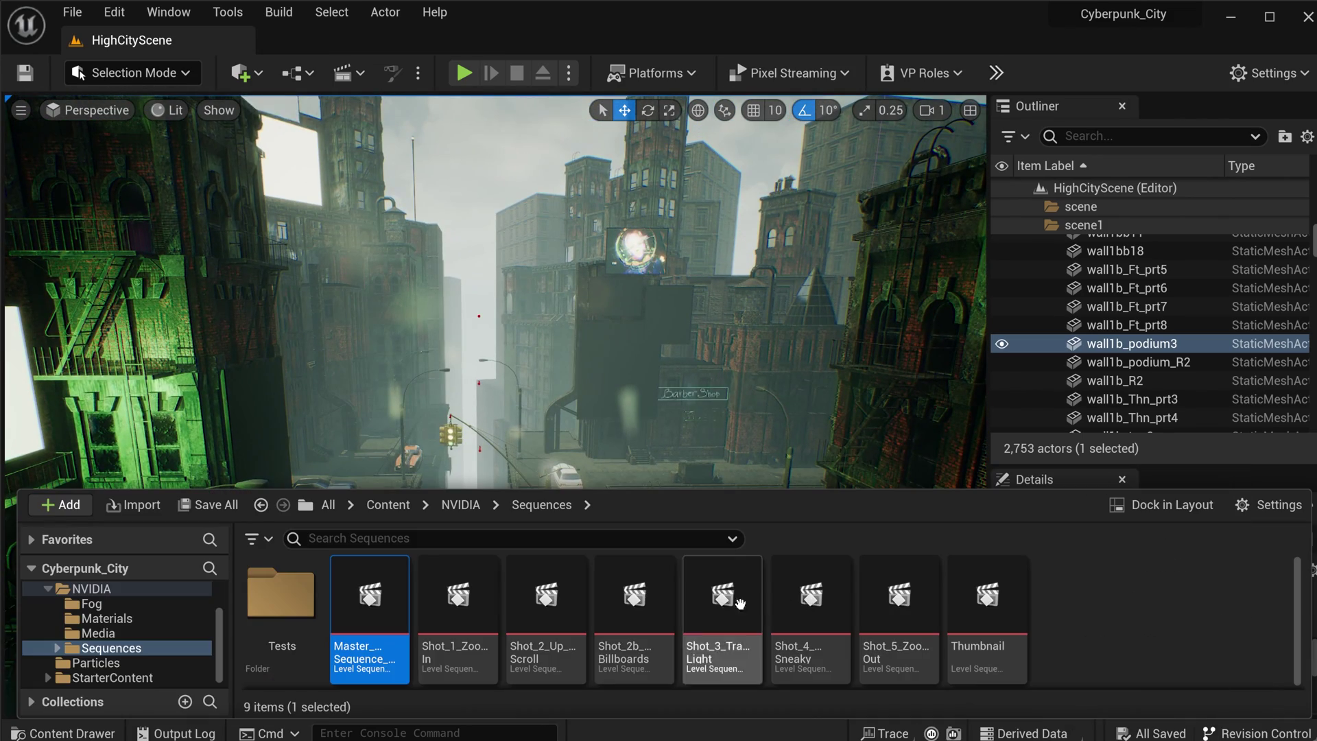
double_click(377, 605)
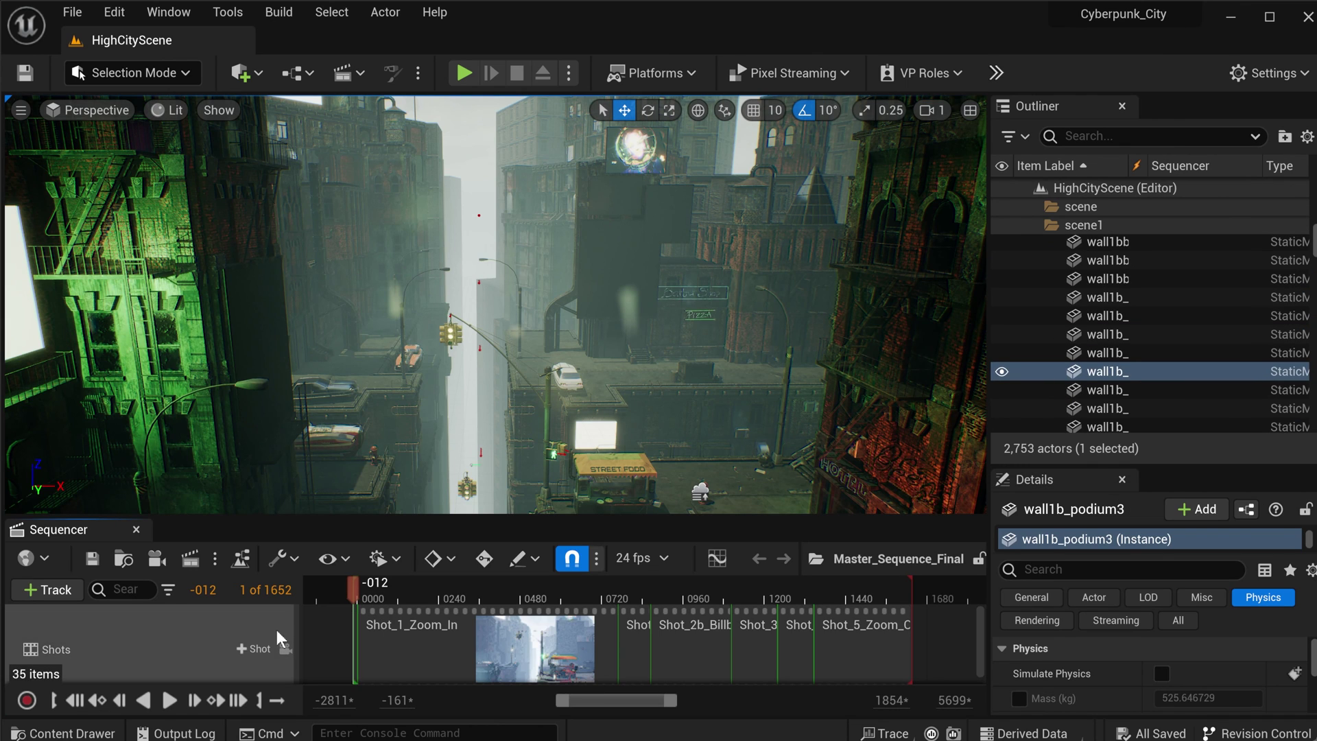
click(284, 648)
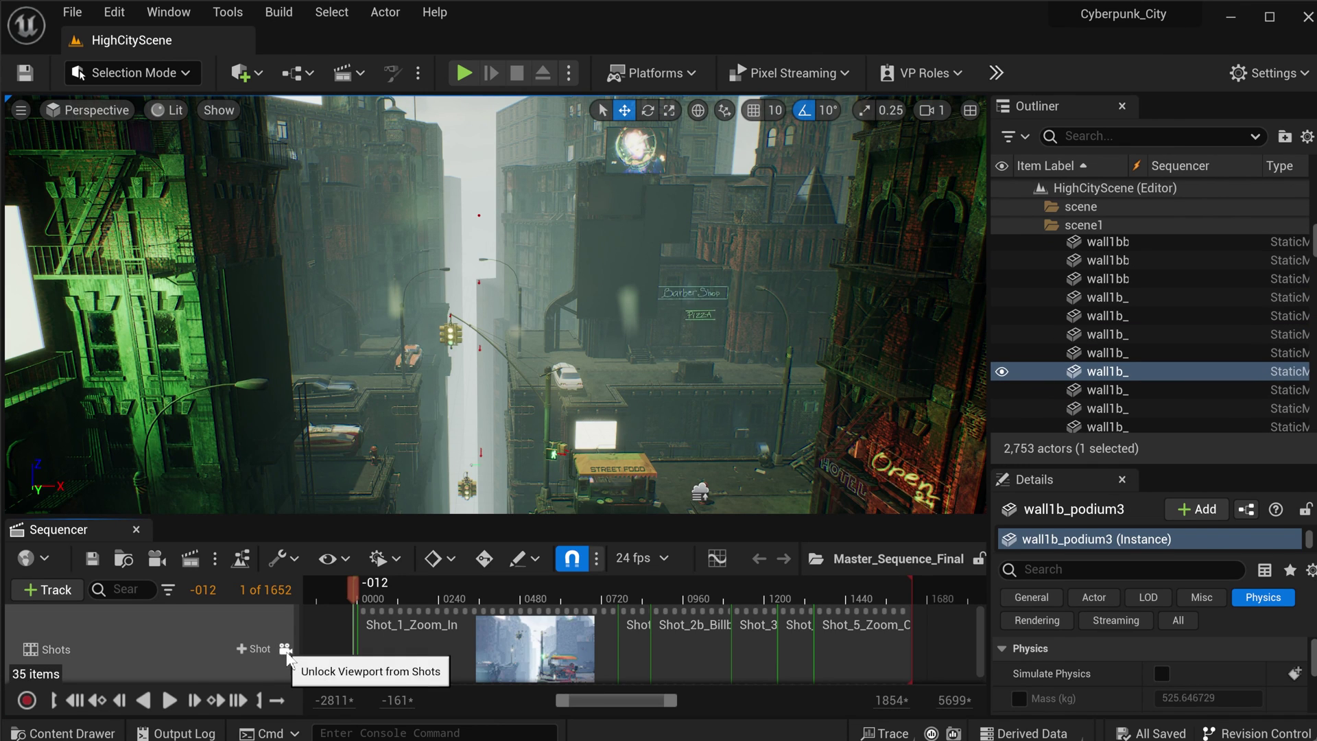
click(361, 587)
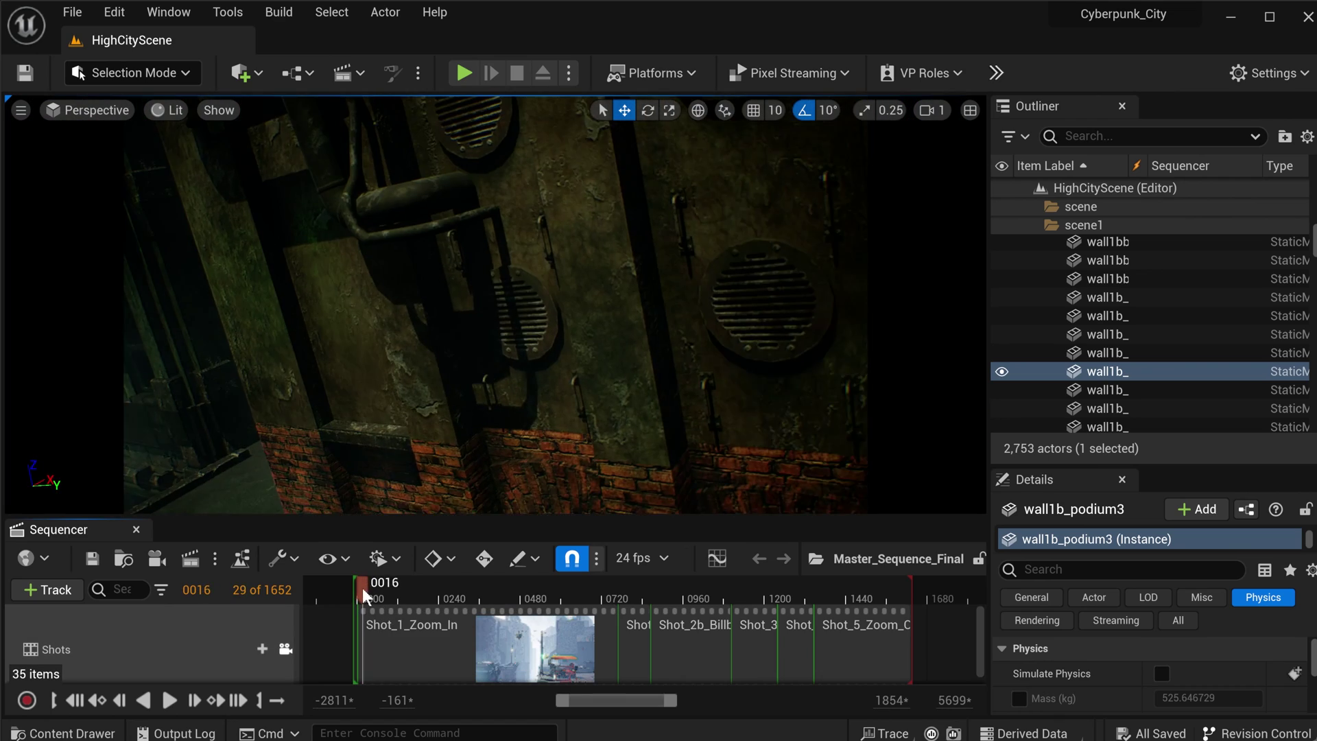